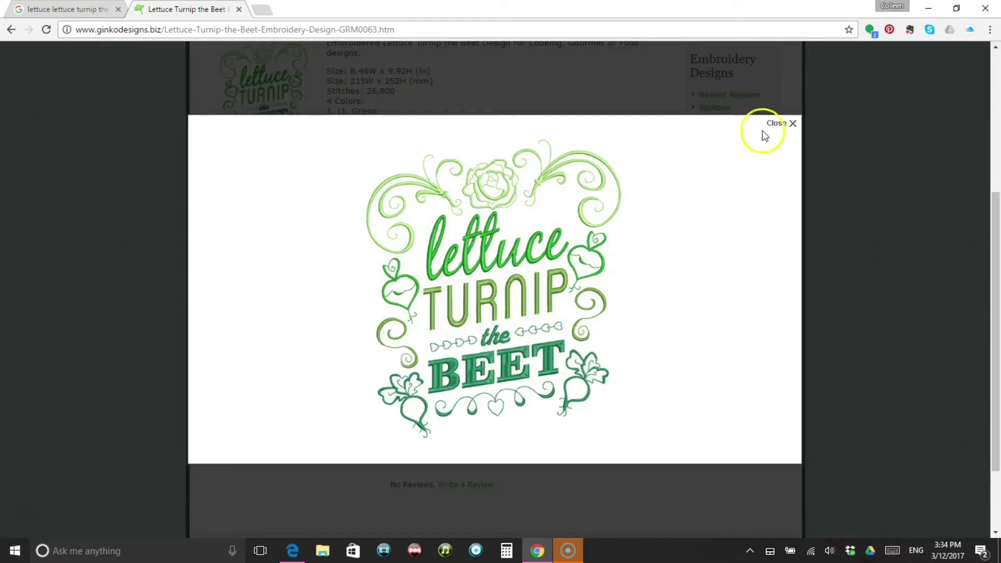
Close the enlarged embroidery design and switch to Cricut Design Space to view the Lettuce Turnip the Beet project.
{"action": "left_click", "coordinate": [790, 125]}
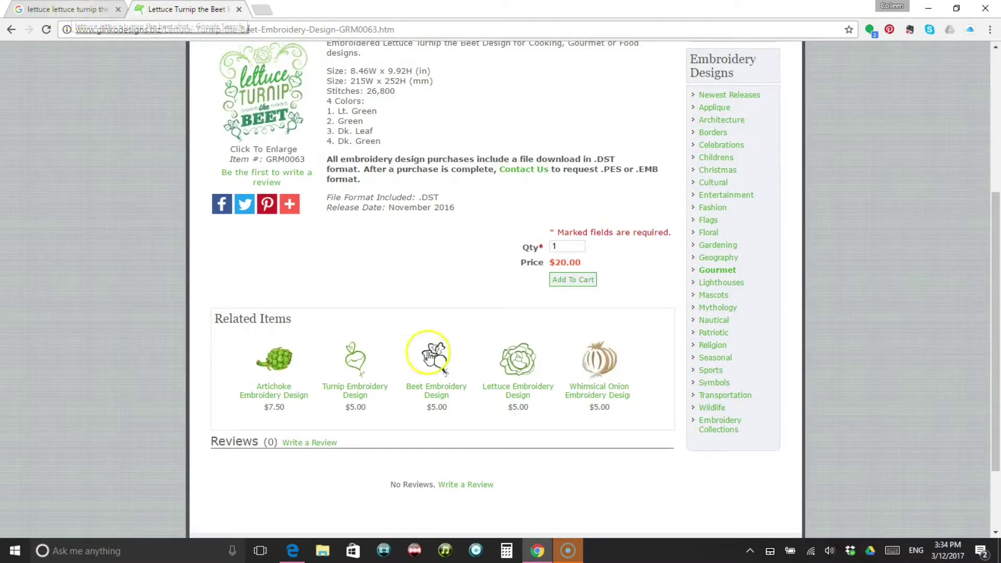
{"action": "mouse_move", "coordinate": [540, 557]}
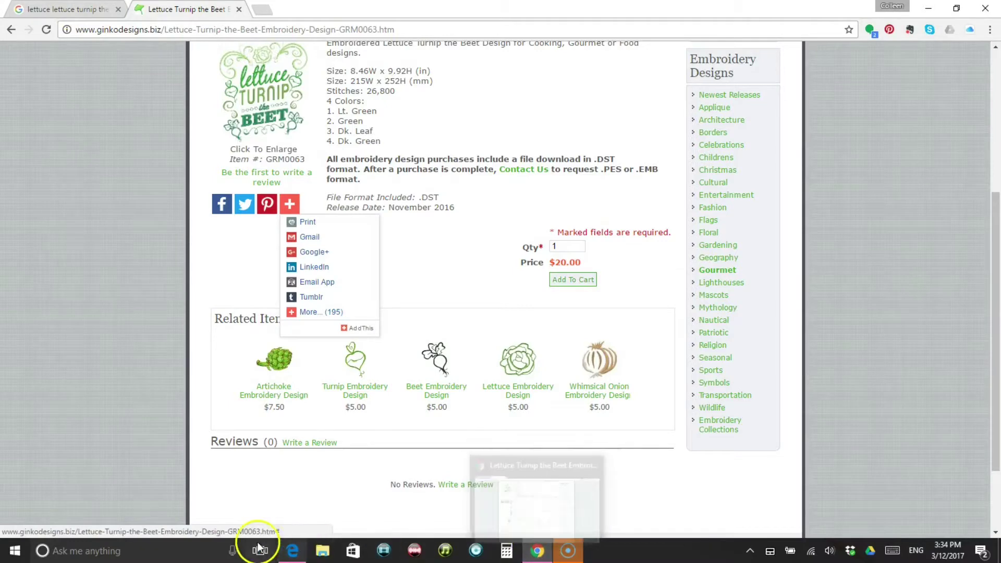
{"action": "left_click", "coordinate": [290, 558]}
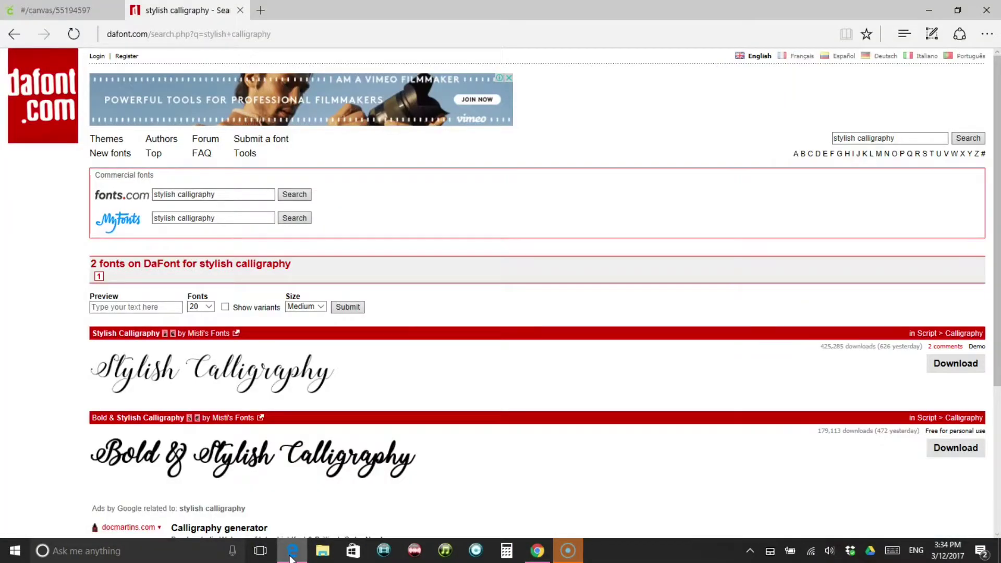
{"action": "left_click", "coordinate": [55, 10]}
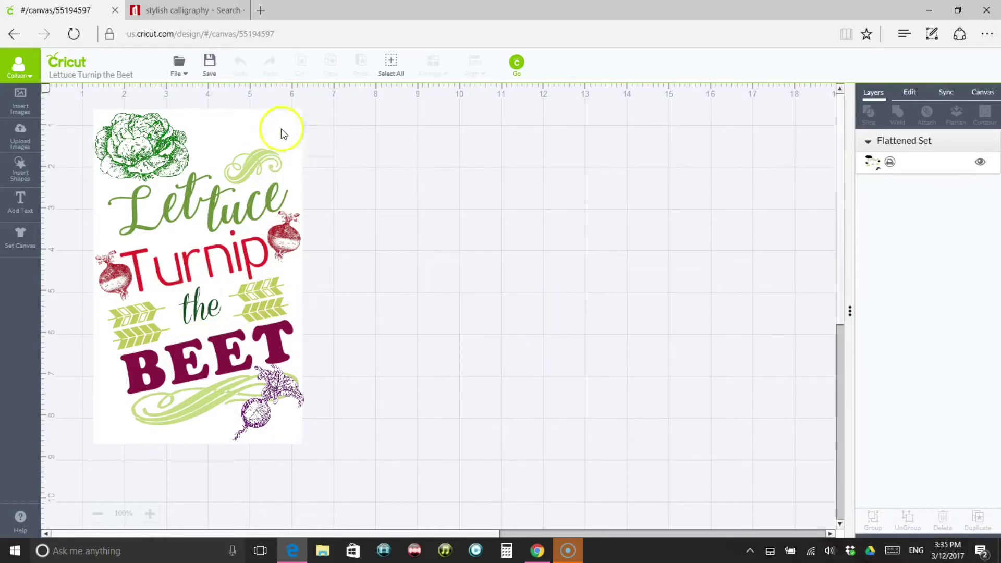
{"action": "left_click", "coordinate": [294, 121]}
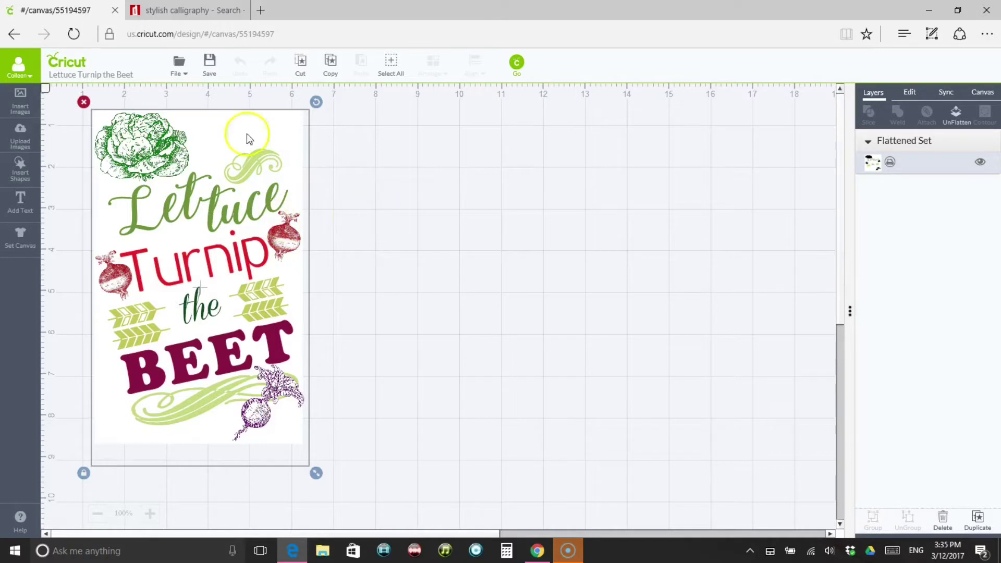
Start a new project and insert a square shape on the blank canvas.
{"action": "left_click", "coordinate": [178, 72]}
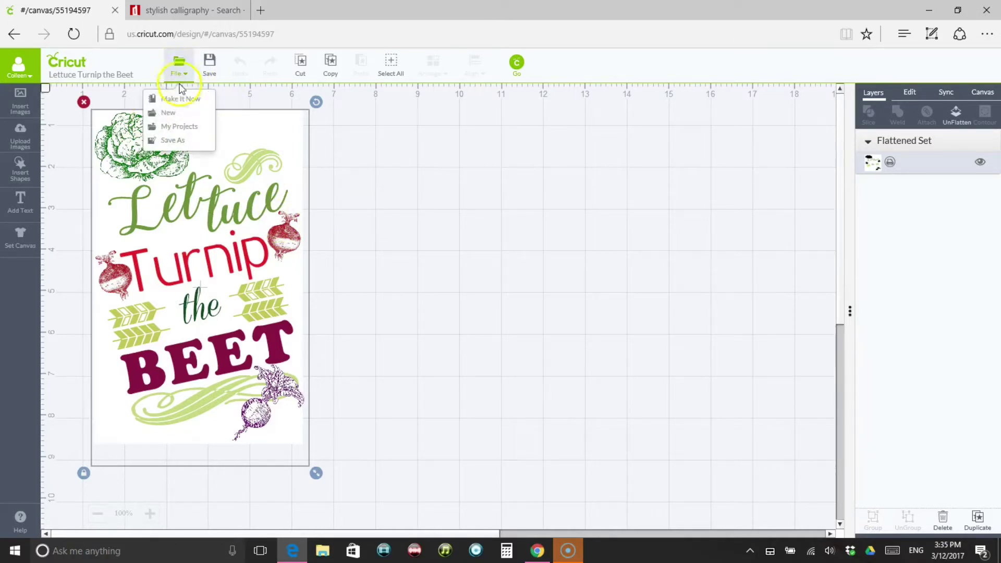
{"action": "left_click", "coordinate": [171, 113]}
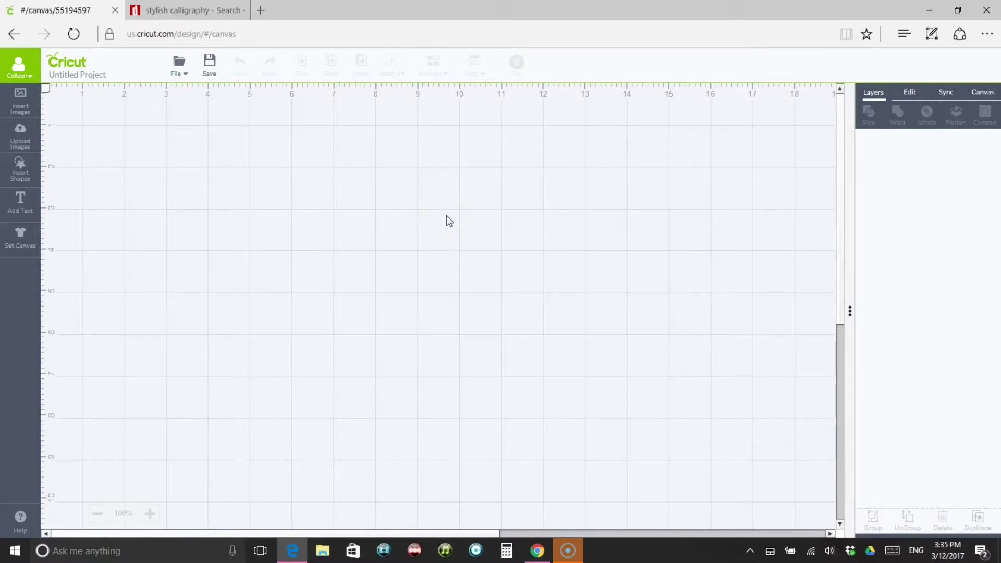
{"action": "left_click", "coordinate": [19, 110]}
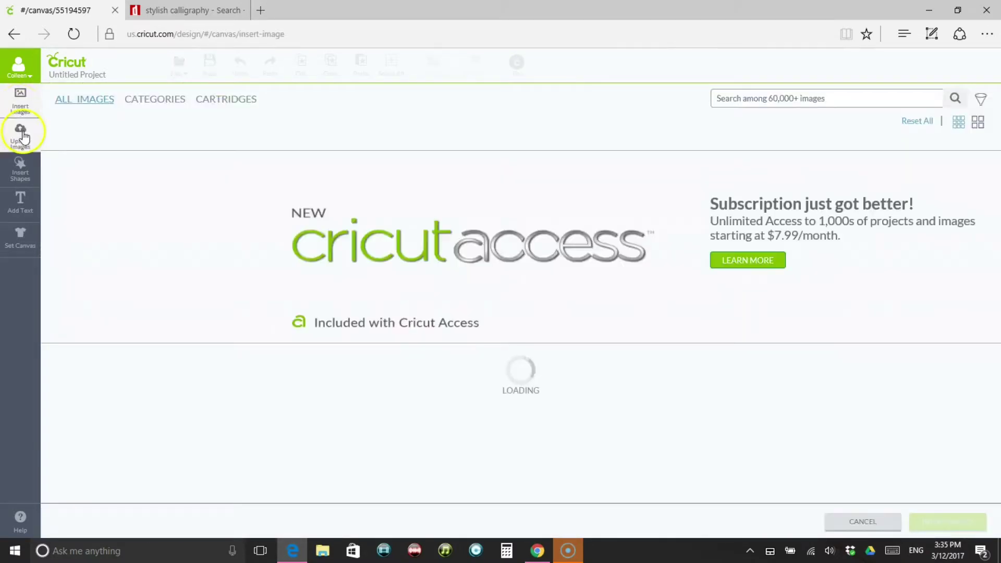
{"action": "left_click", "coordinate": [18, 172]}
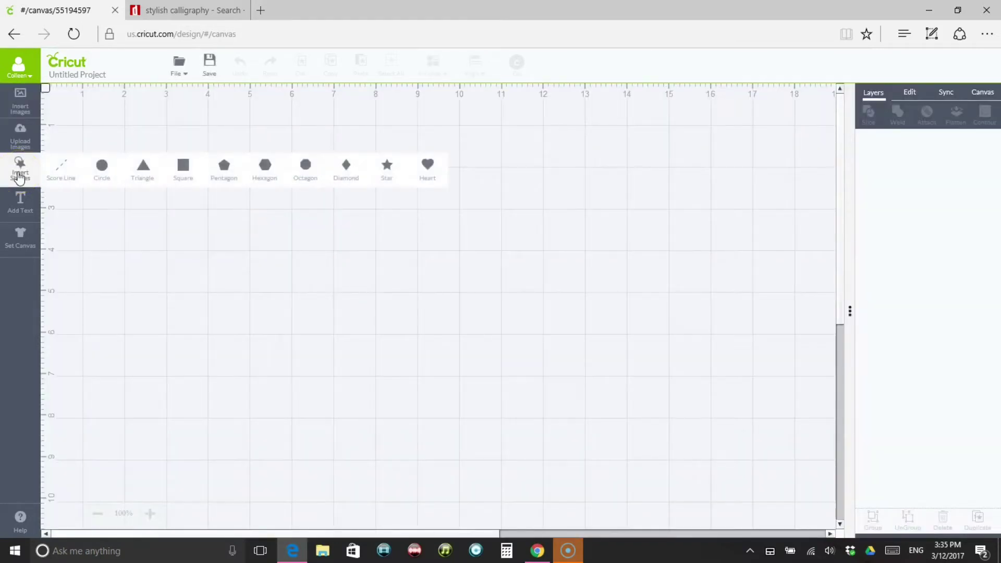
{"action": "left_click", "coordinate": [183, 168]}
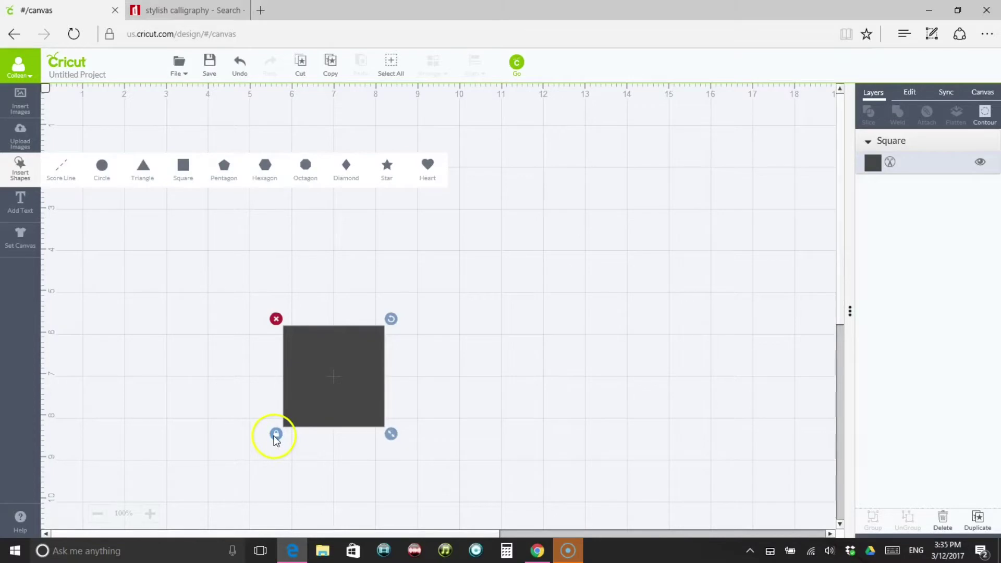
Unlock the square's proportions and set its size to 5 in wide by 8 in high.
{"action": "left_click", "coordinate": [276, 435]}
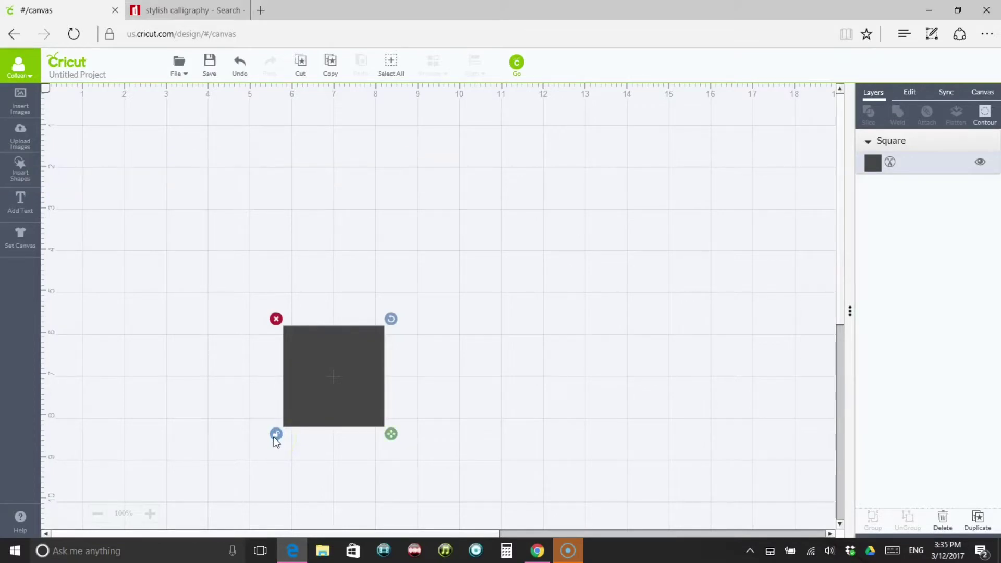
{"action": "left_click", "coordinate": [911, 93]}
{"action": "left_click_drag", "start_coordinate": [900, 139], "coordinate": [861, 139]}
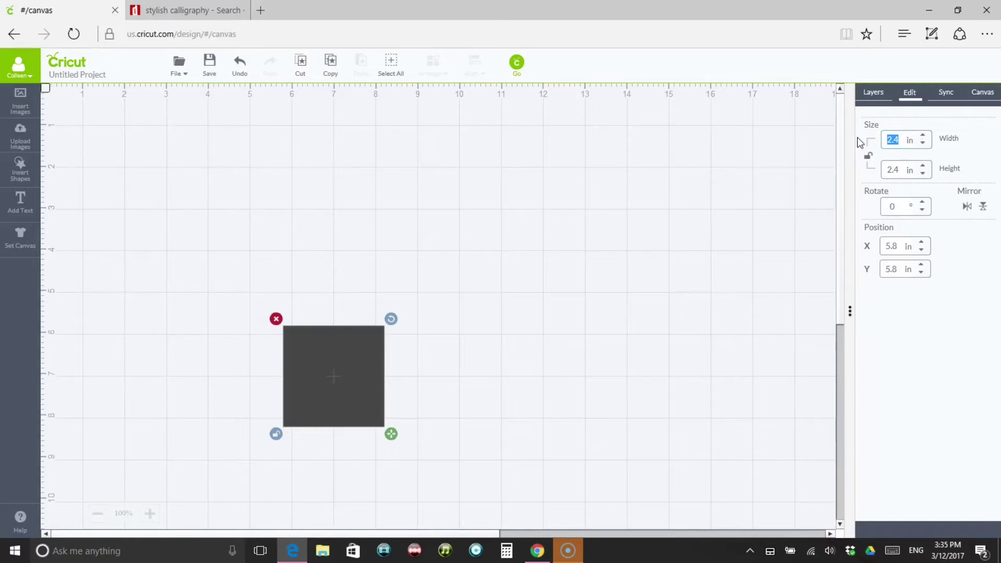
{"action": "type", "text": "5"}
{"action": "left_click_drag", "start_coordinate": [903, 169], "coordinate": [846, 174]}
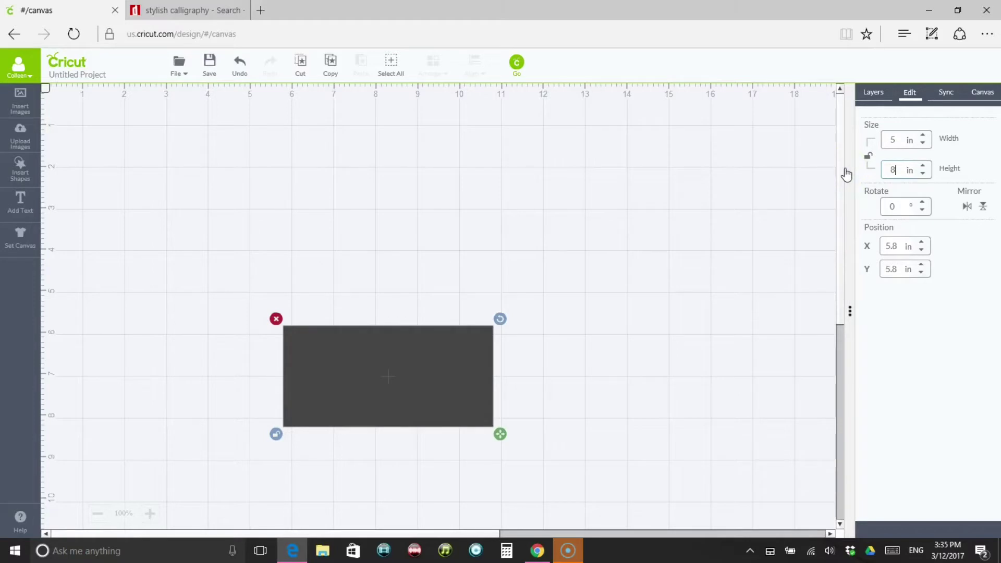
{"action": "key", "text": "Return"}
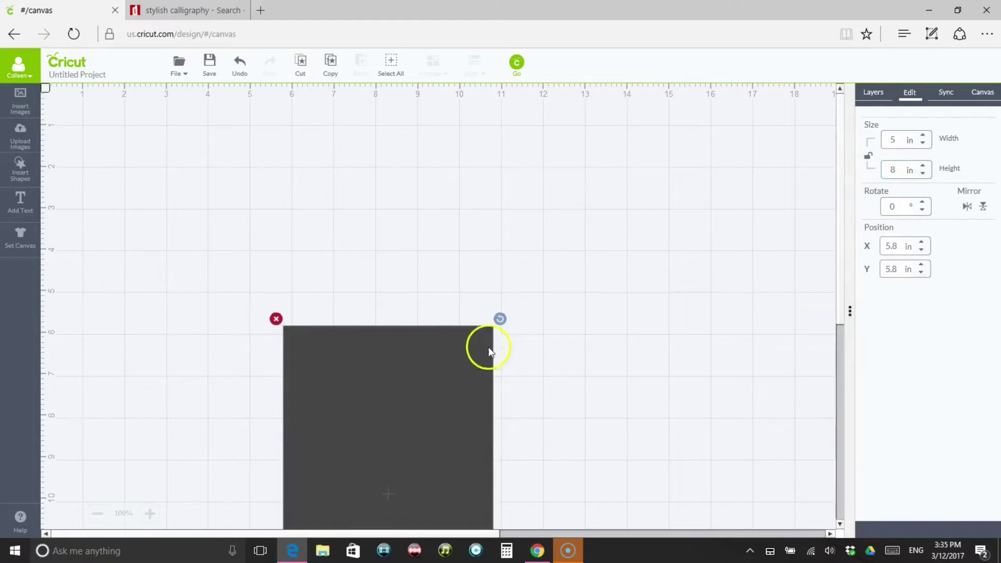
Move the rectangle to about X 1 in, Y 1 in on the canvas and change its colour to white.
{"action": "left_click_drag", "start_coordinate": [447, 358], "coordinate": [241, 151]}
{"action": "right_click", "coordinate": [223, 167]}
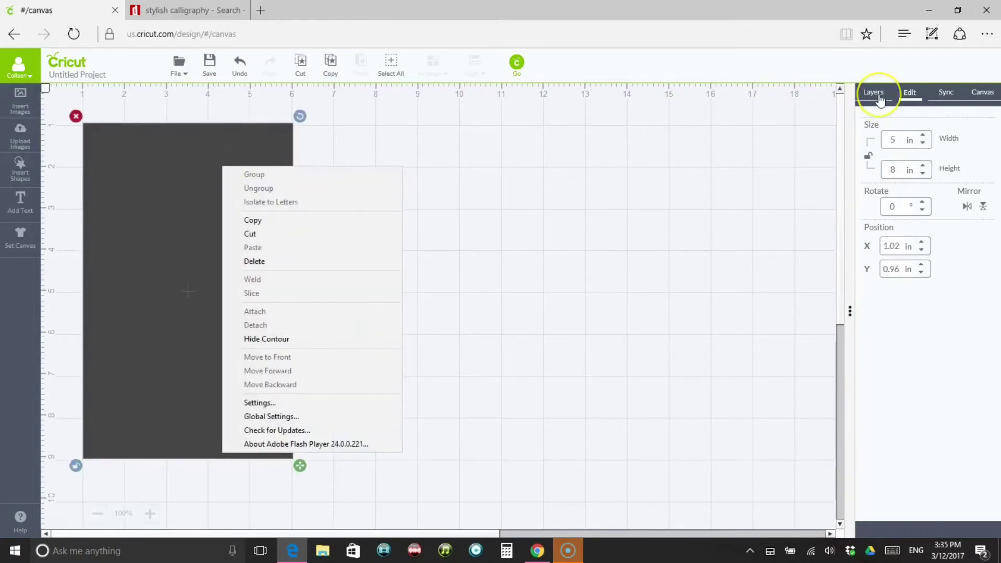
{"action": "left_click", "coordinate": [874, 93]}
{"action": "left_click", "coordinate": [874, 162]}
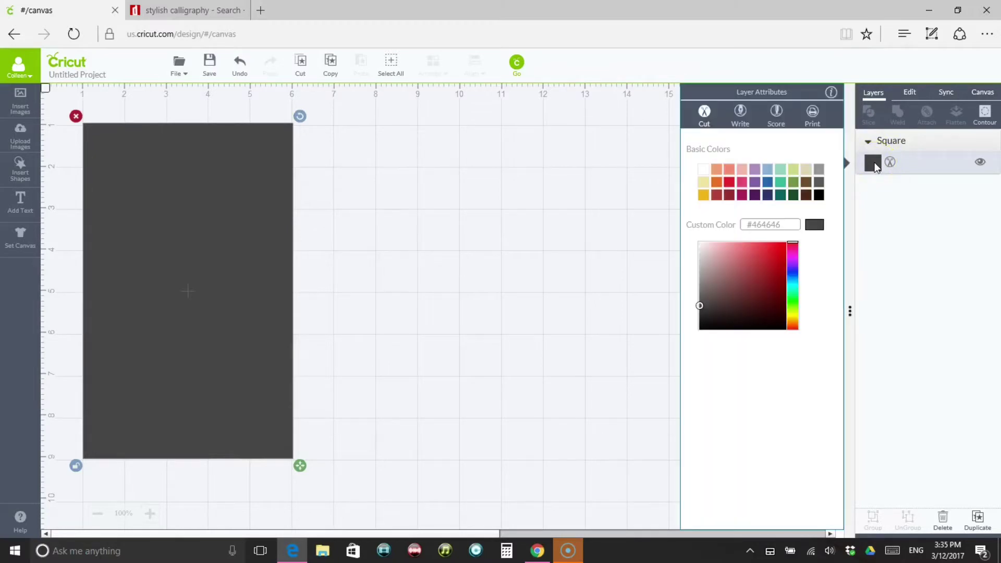
{"action": "left_click", "coordinate": [704, 167]}
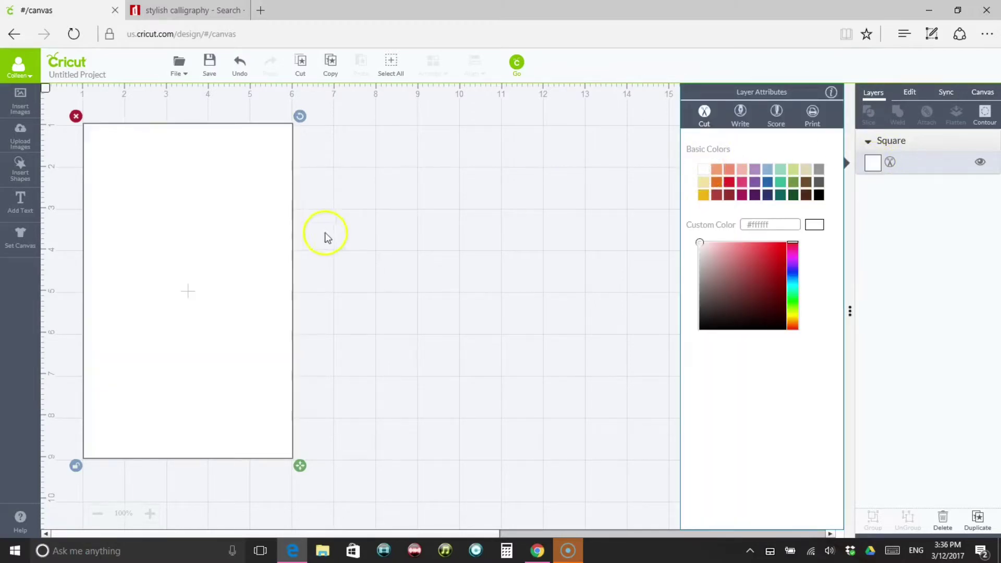
{"action": "left_click", "coordinate": [382, 223]}
{"action": "mouse_move", "coordinate": [223, 216]}
{"action": "left_mouse_down"}
{"action": "mouse_move", "coordinate": [214, 240]}
{"action": "mouse_move", "coordinate": [242, 224]}
{"action": "mouse_move", "coordinate": [228, 222]}
{"action": "left_mouse_up"}
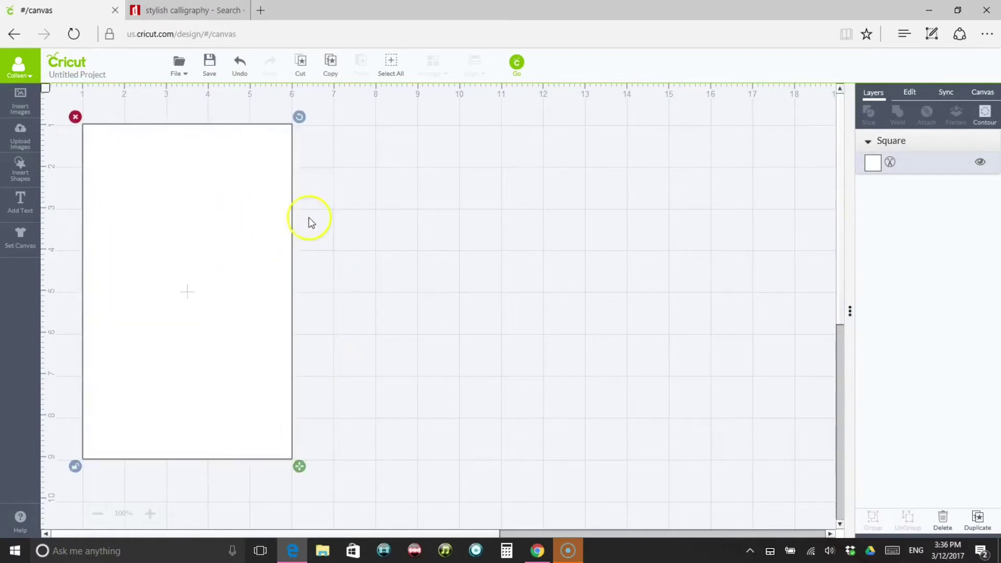
{"action": "left_click", "coordinate": [349, 219]}
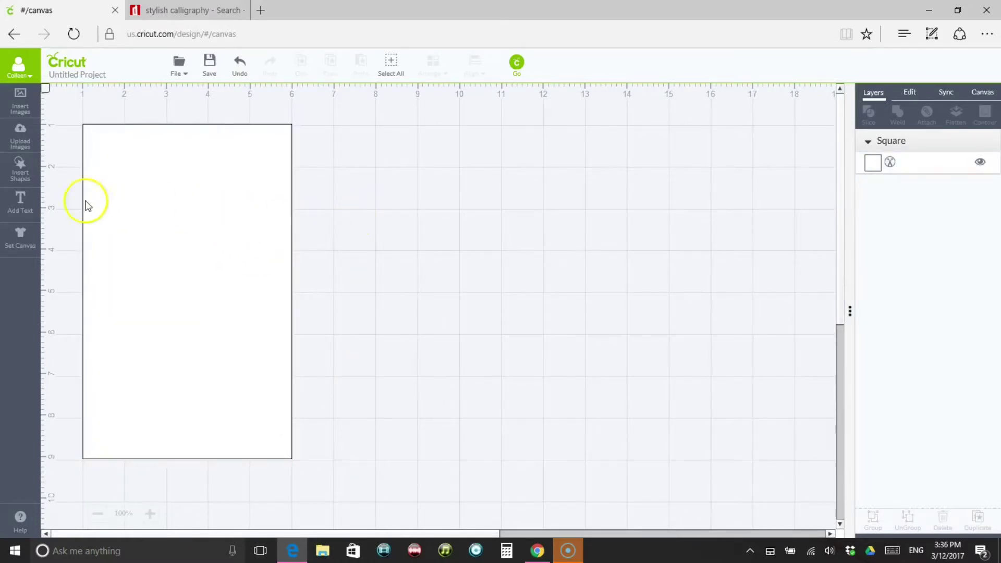
Download the Bold & Stylish Calligraphy font from DaFont and save bold_stylish_calligraphy.zip in the Dropbox Silhouette Fonts folder.
{"action": "left_click", "coordinate": [19, 202]}
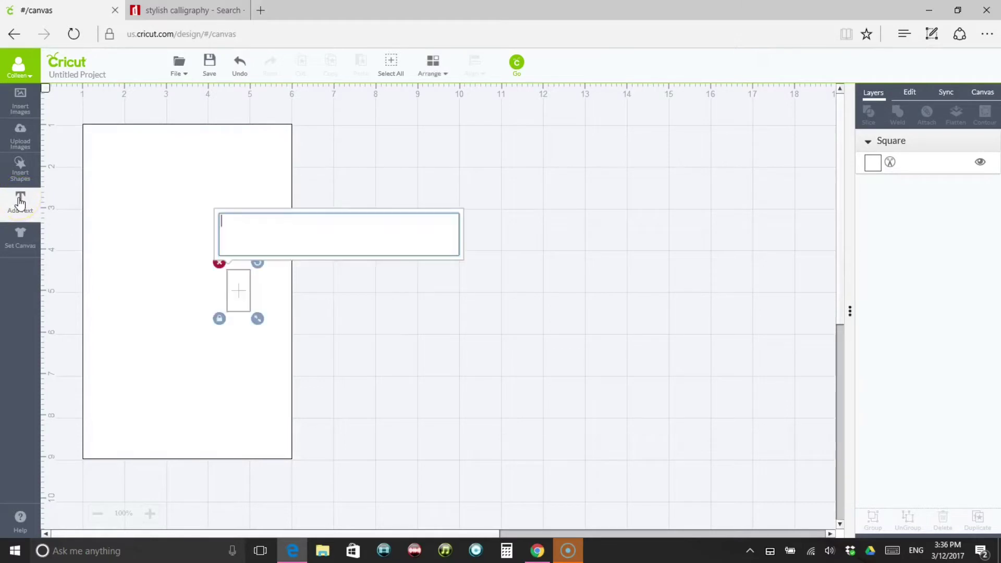
{"action": "left_click", "coordinate": [189, 11]}
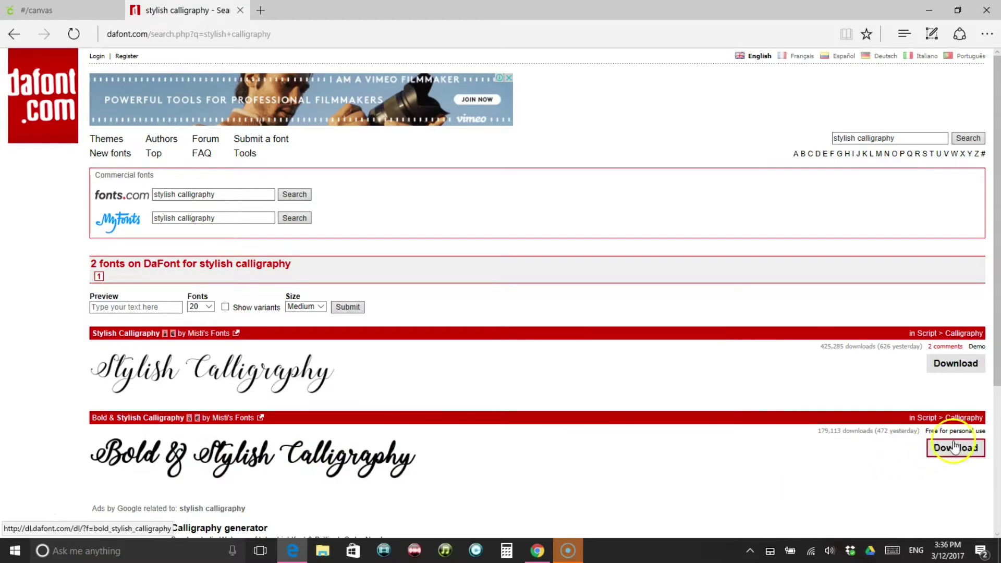
{"action": "left_click", "coordinate": [967, 452]}
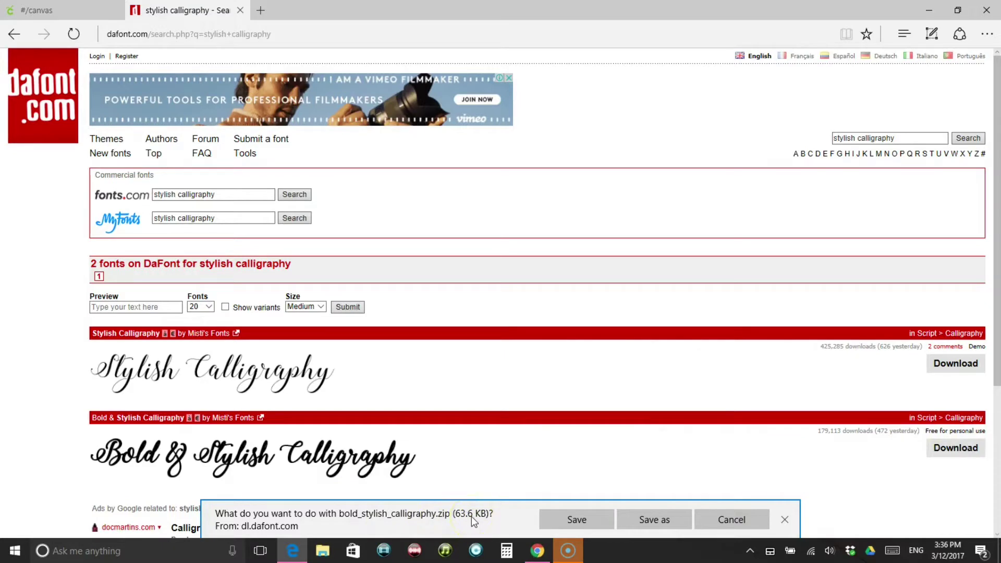
{"action": "left_click", "coordinate": [666, 523]}
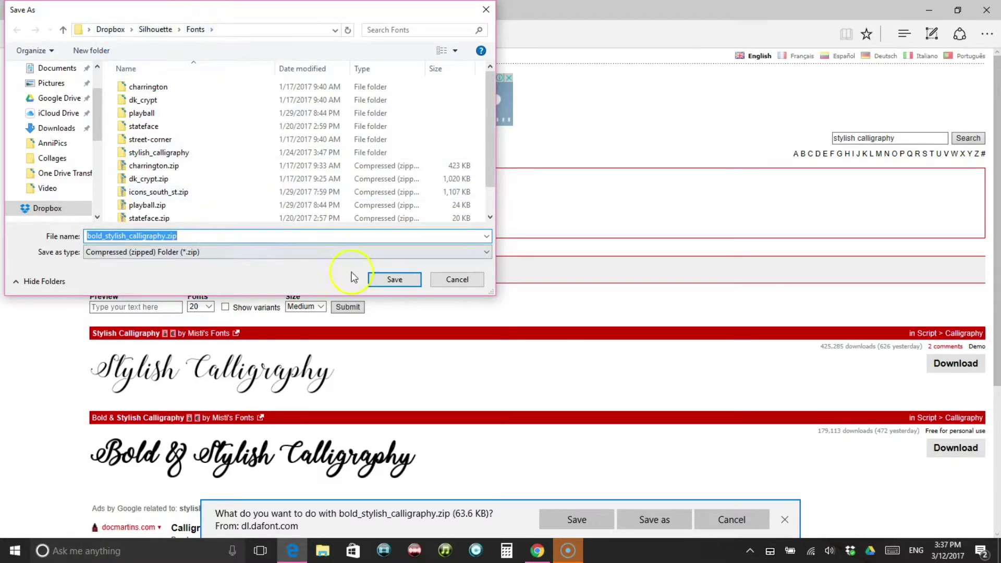
{"action": "left_click", "coordinate": [410, 283]}
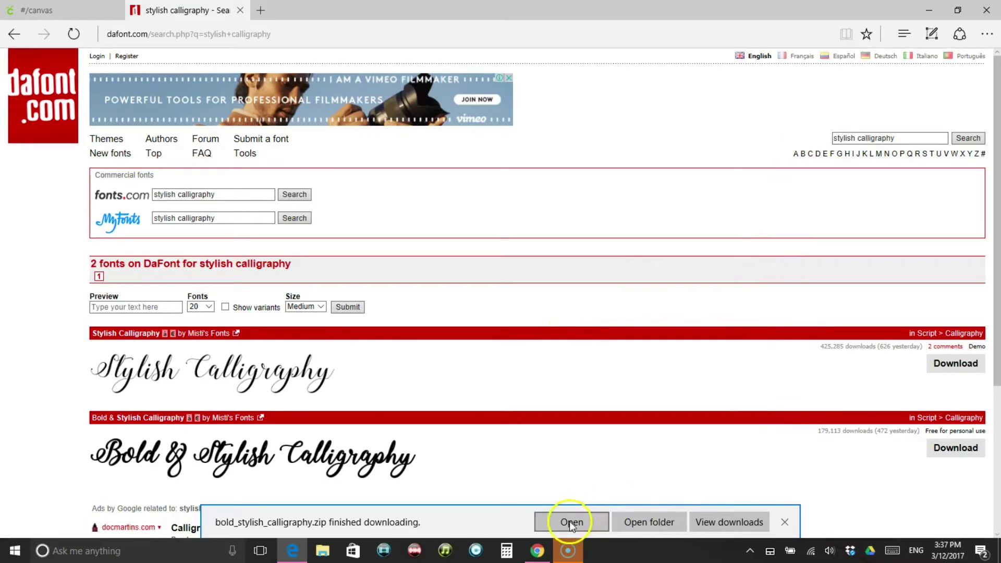
Open the download folder and extract bold_stylish_calligraphy.zip into the bold_stylish_calligraphy folder inside Fonts.
{"action": "left_click", "coordinate": [638, 522]}
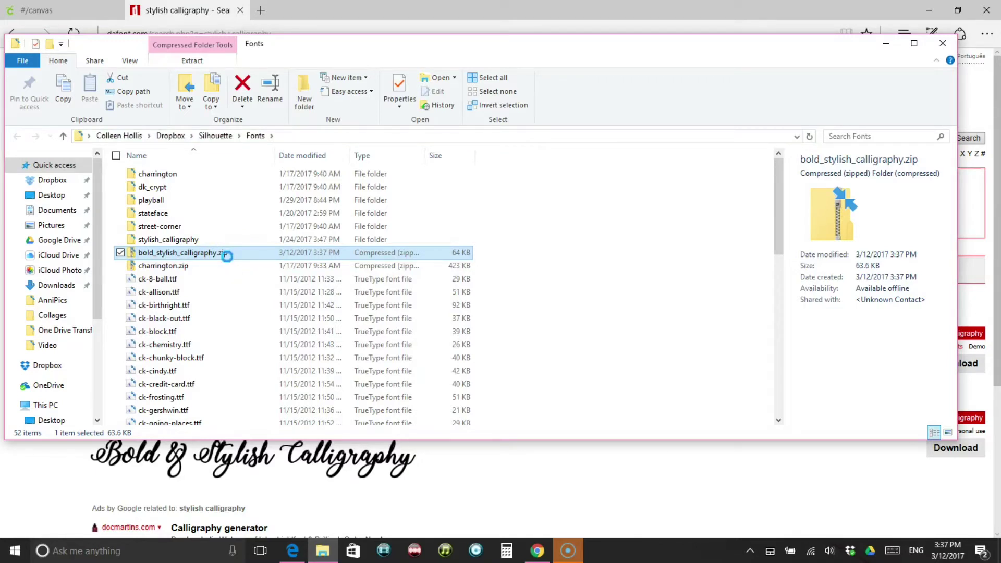
{"action": "right_click", "coordinate": [227, 257]}
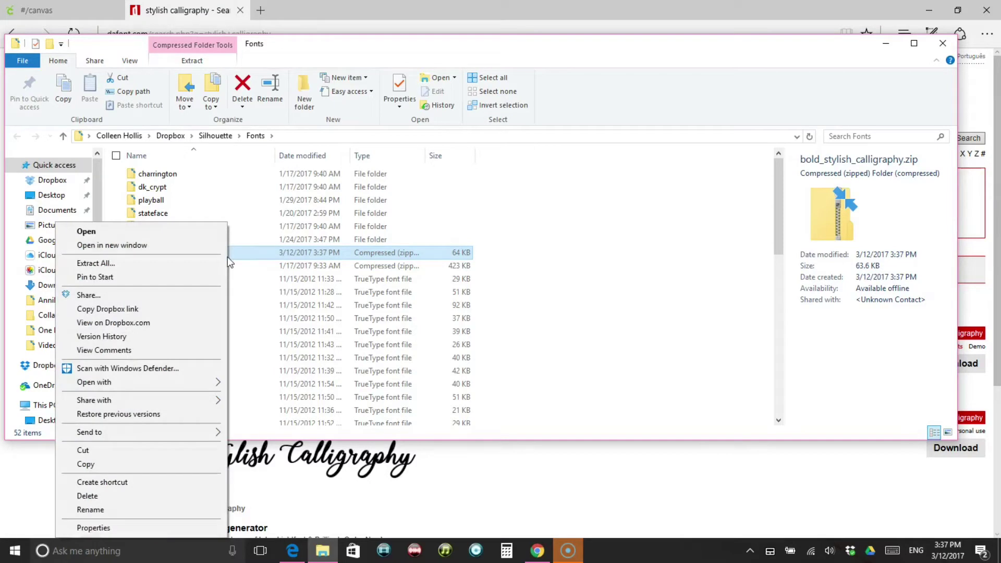
{"action": "left_click", "coordinate": [121, 263]}
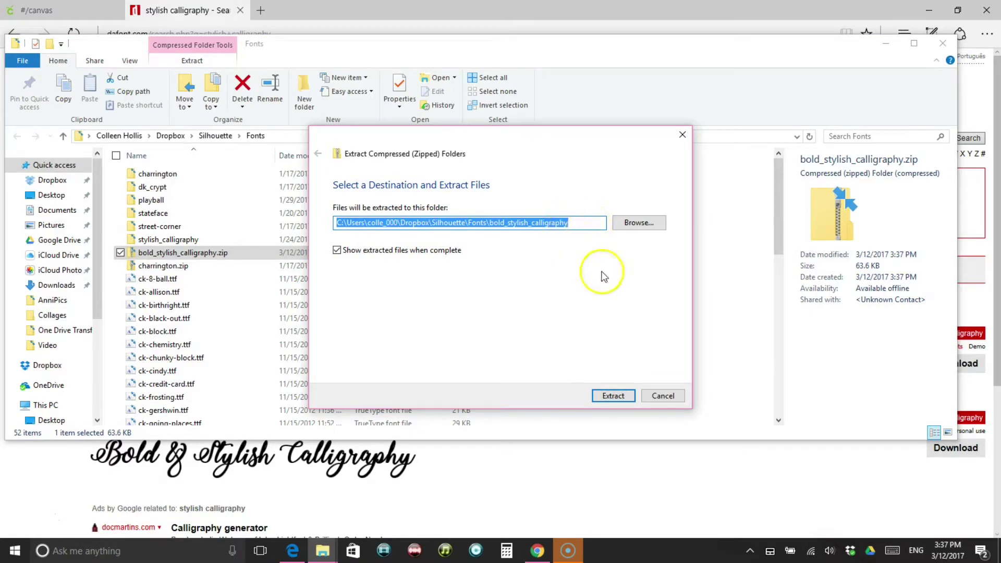
{"action": "left_click", "coordinate": [614, 396]}
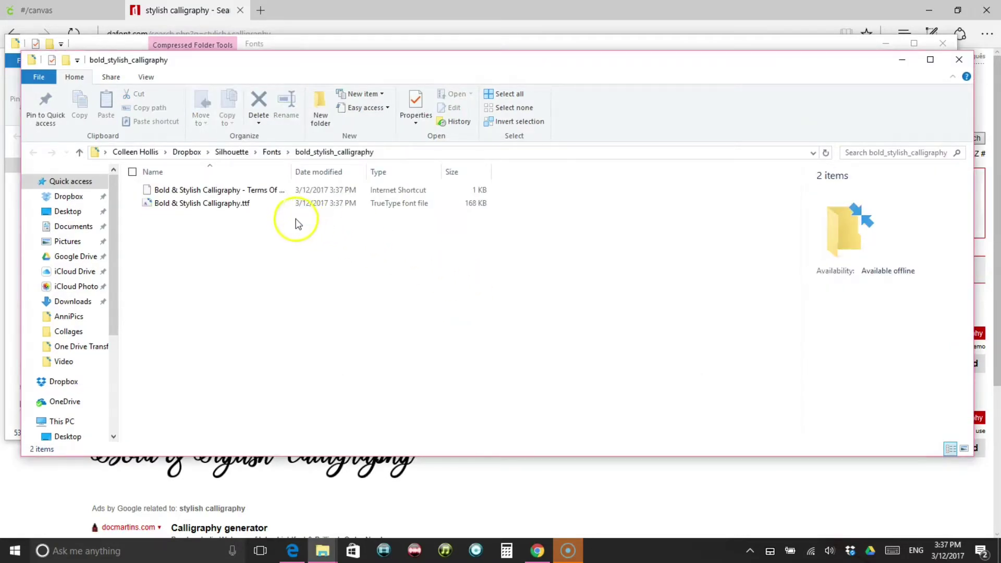
Install Bold & Stylish Calligraphy.ttf by copying it into the Windows Fonts control panel folder.
{"action": "left_click", "coordinate": [240, 207]}
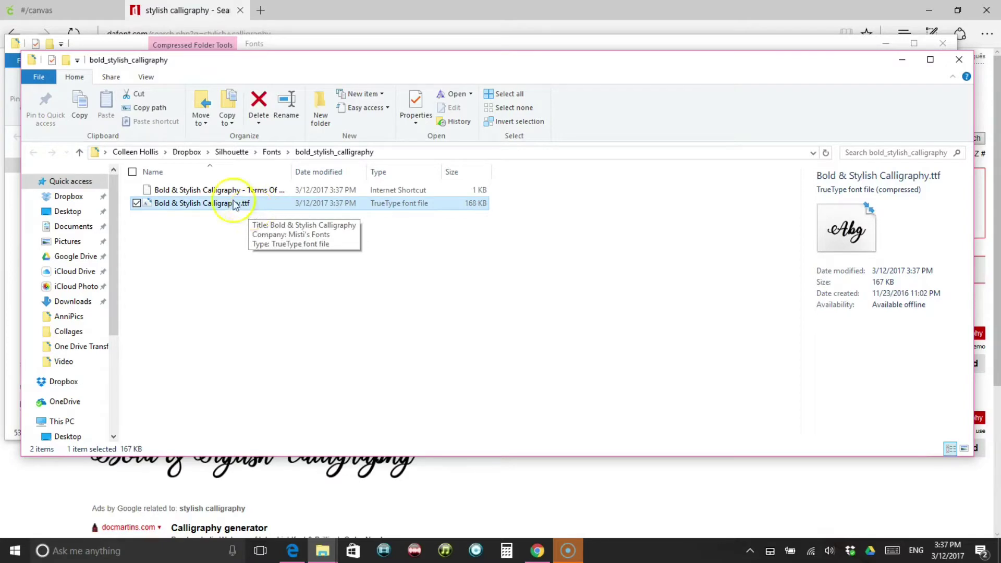
{"action": "left_click", "coordinate": [83, 551]}
{"action": "type", "text": "font"}
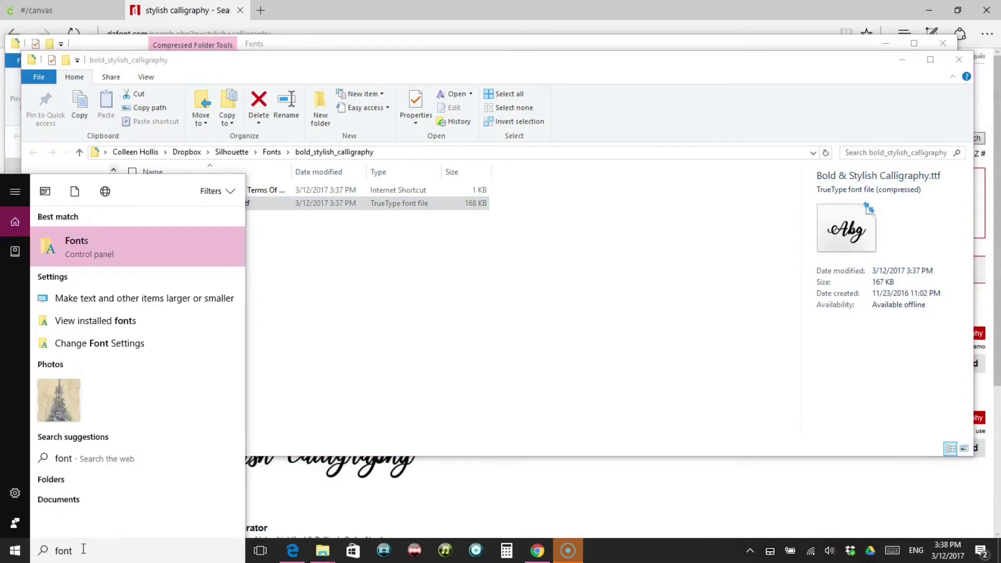
{"action": "left_click", "coordinate": [82, 552]}
{"action": "left_click", "coordinate": [78, 257]}
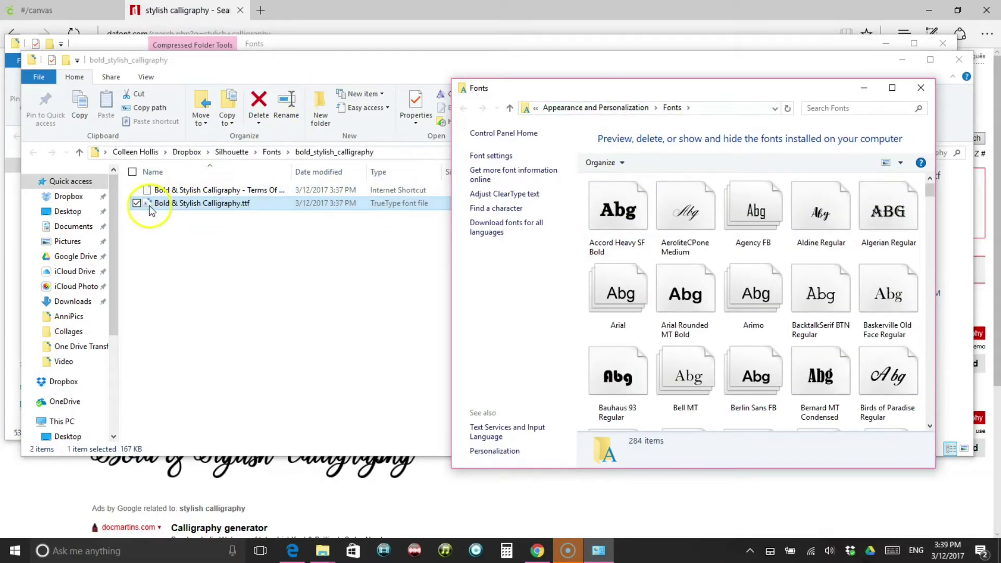
{"action": "left_click_drag", "start_coordinate": [147, 204], "coordinate": [728, 262]}
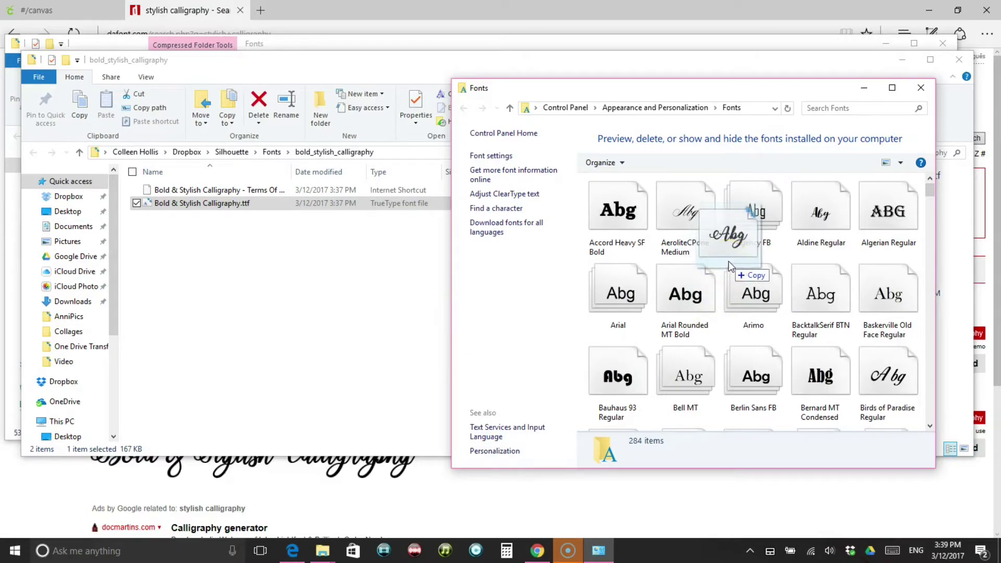
{"action": "left_click_drag", "start_coordinate": [728, 261], "coordinate": [728, 261]}
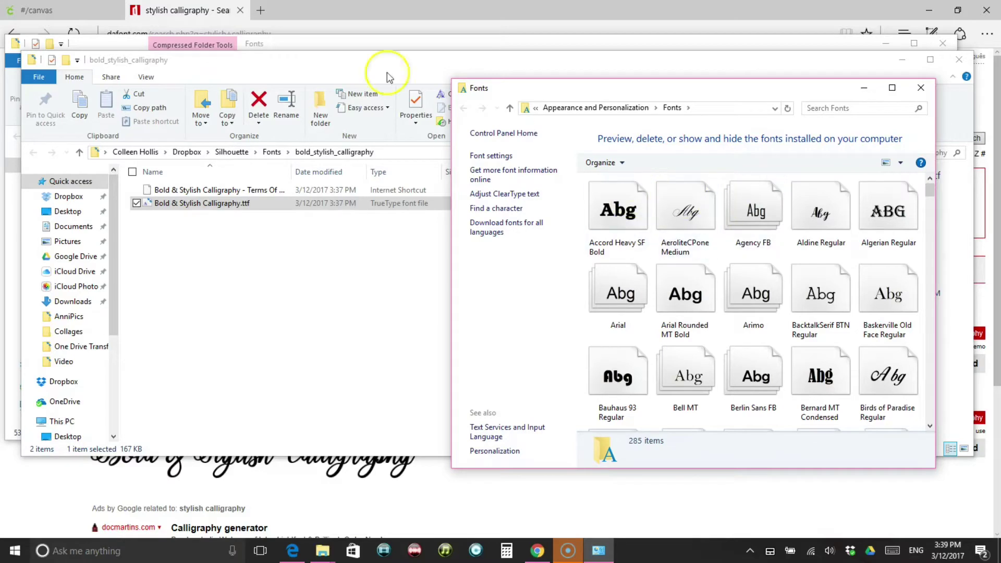
Return to the Cricut Design Space canvas and dismiss the empty text box.
{"action": "left_click", "coordinate": [69, 11]}
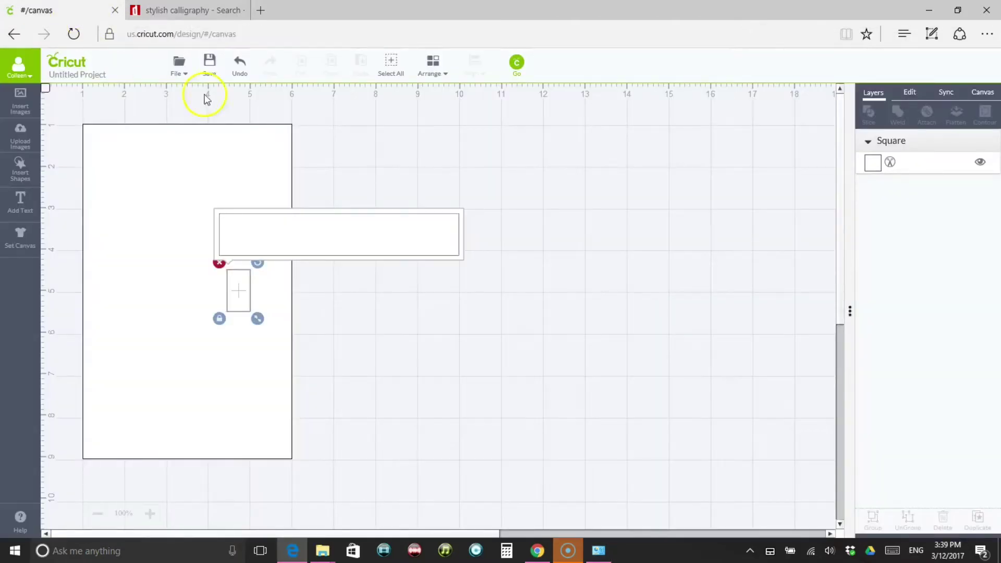
{"action": "left_click", "coordinate": [621, 236]}
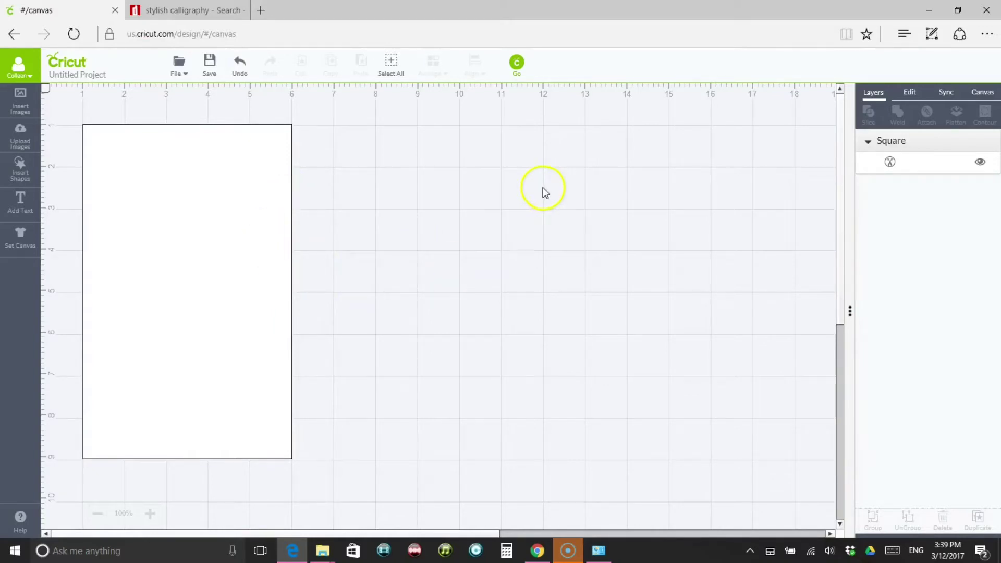
Save the project under the name Lettuce Turnip the Beet 3.
{"action": "left_click", "coordinate": [211, 65]}
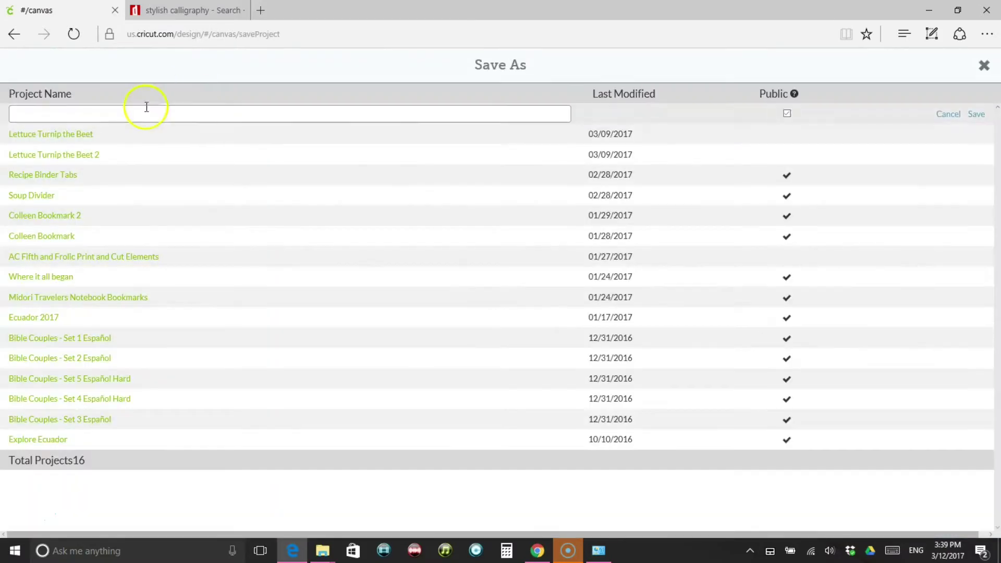
{"action": "type", "text": "Lettuce Turnip the Beet 3"}
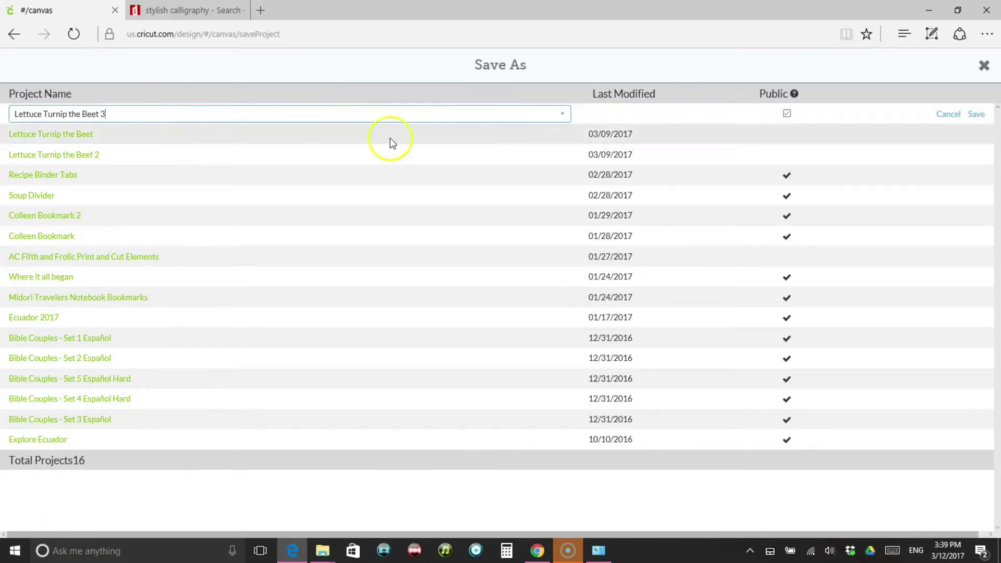
{"action": "left_click", "coordinate": [981, 117]}
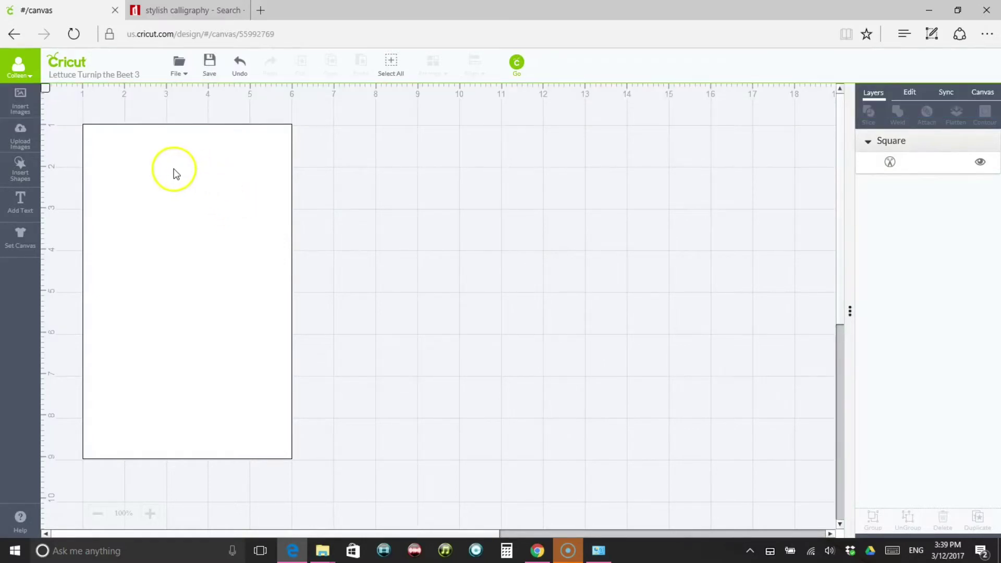
Reload the saved project's canvas page, agreeing to leave the page.
{"action": "left_click_drag", "start_coordinate": [268, 241], "coordinate": [268, 219]}
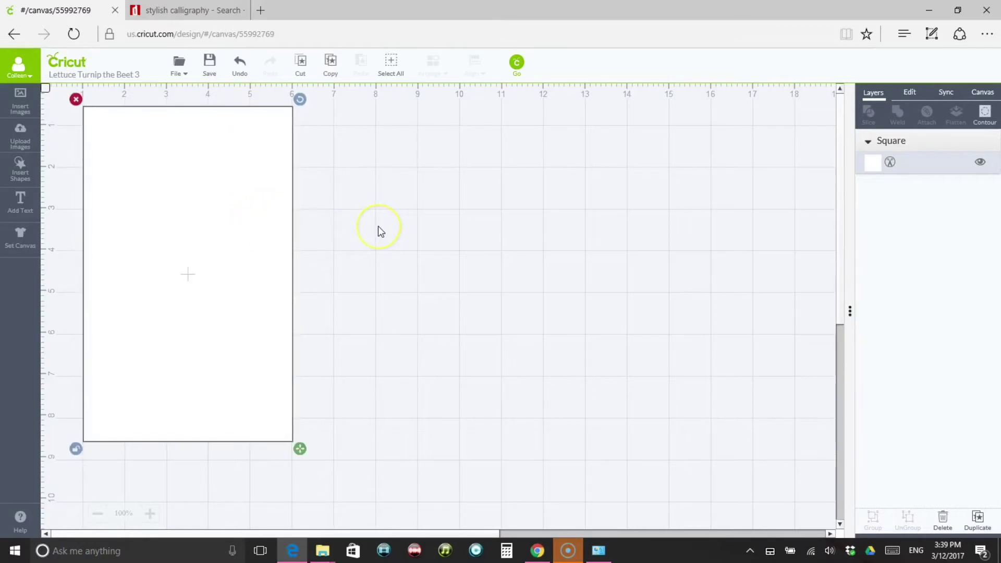
{"action": "left_click", "coordinate": [378, 227]}
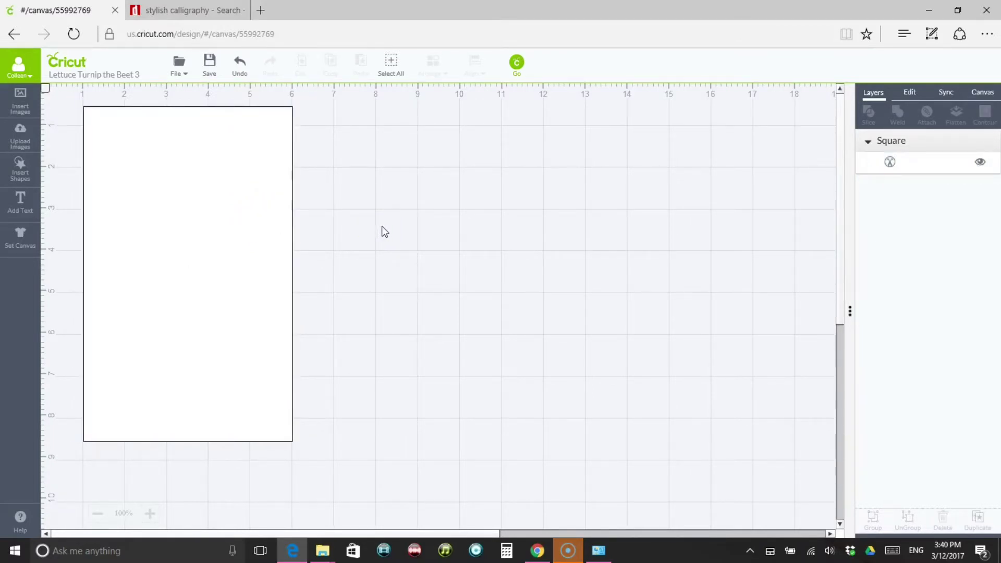
{"action": "left_click", "coordinate": [74, 36]}
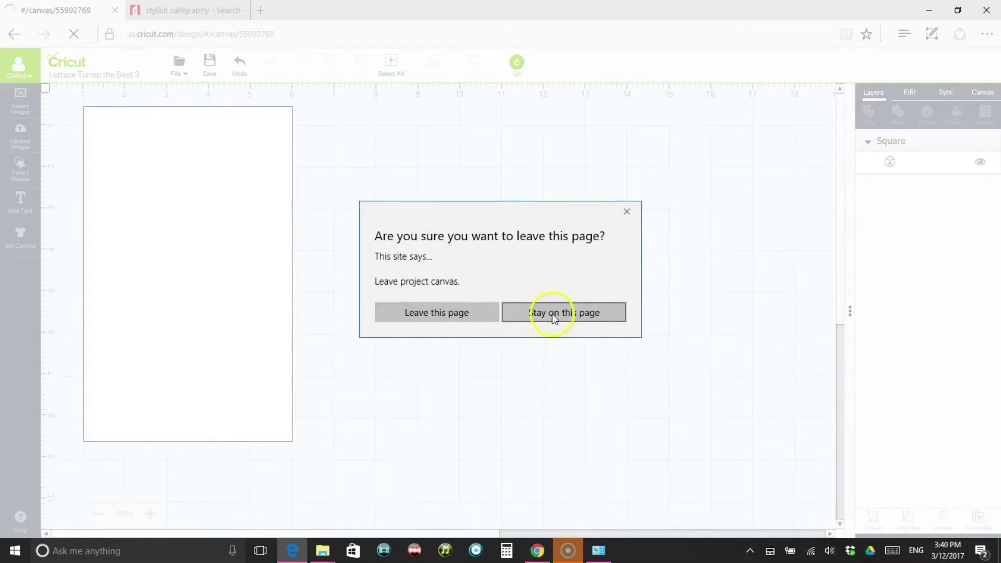
{"action": "left_click", "coordinate": [470, 312]}
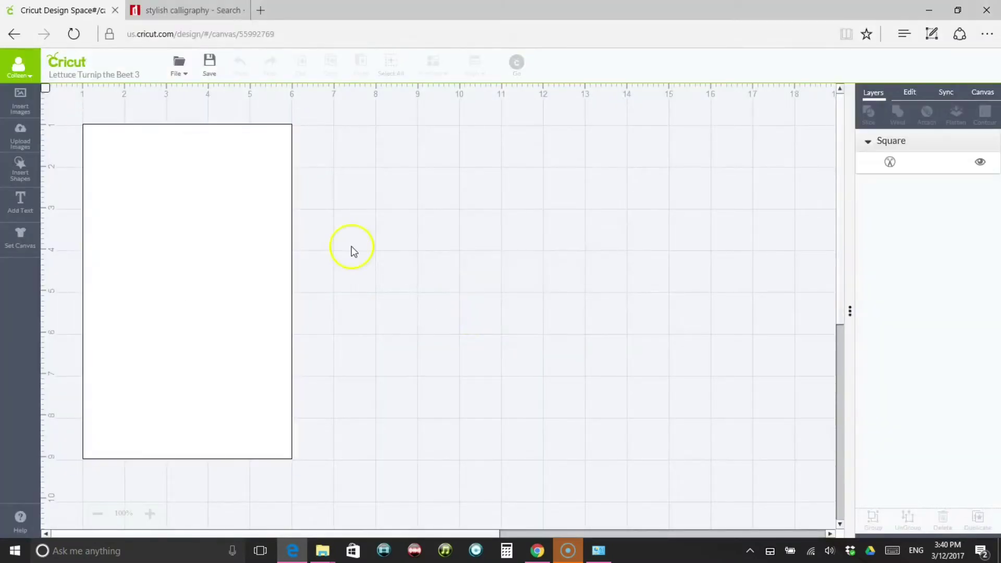
Add the text "Lettuce" to the canvas and filter its font choices to System Fonts.
{"action": "left_click", "coordinate": [16, 209]}
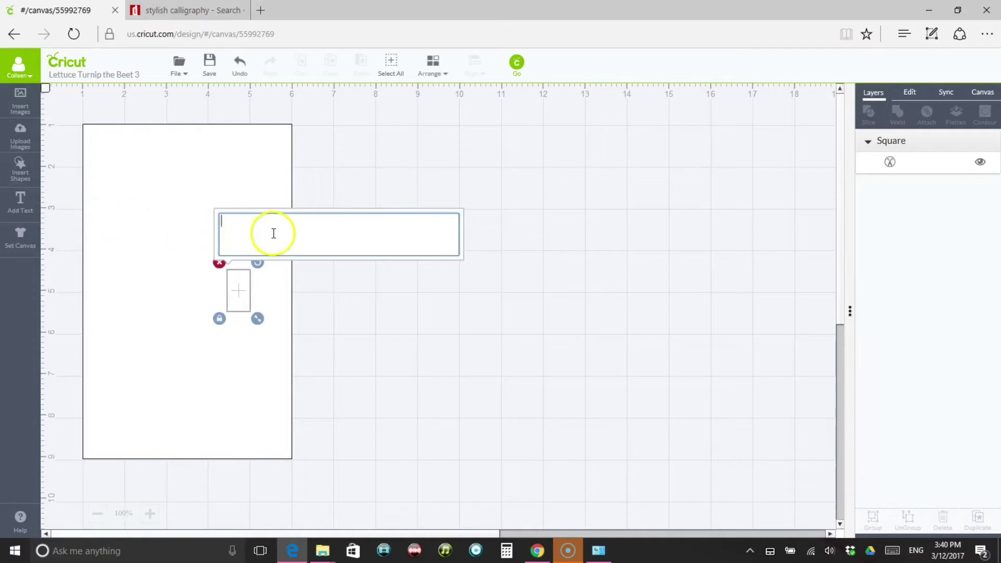
{"action": "type", "text": "Lettuce"}
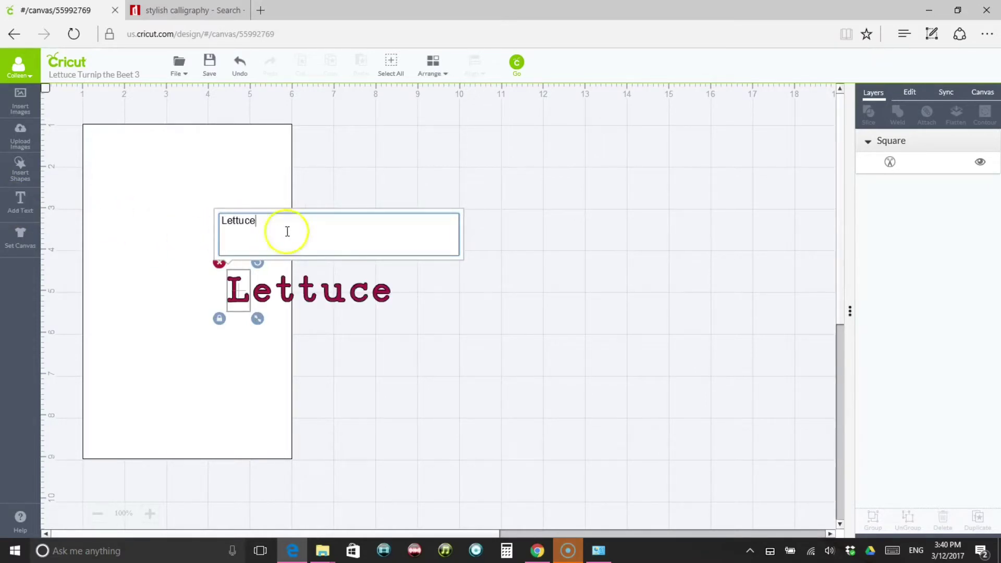
{"action": "left_click", "coordinate": [912, 97]}
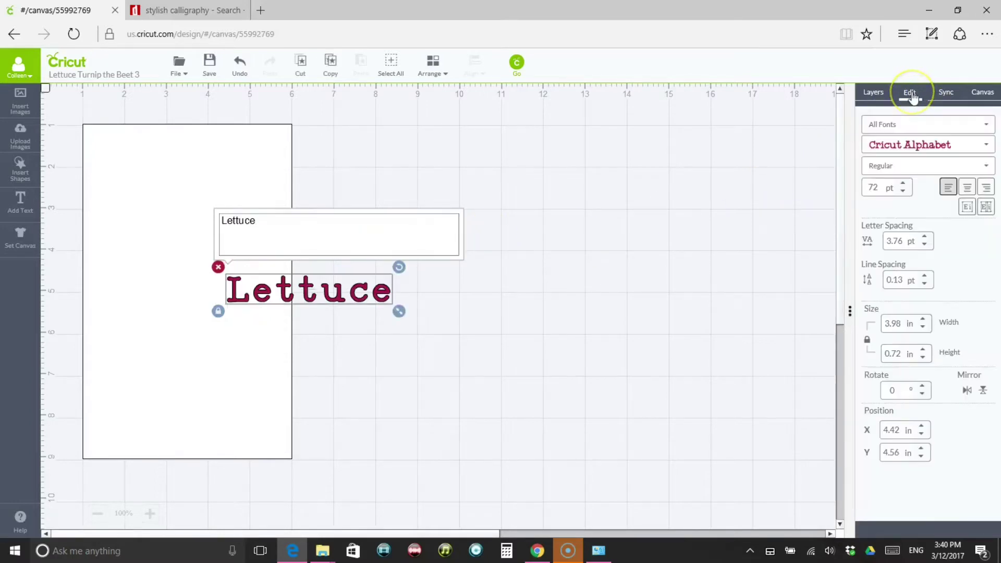
{"action": "left_click", "coordinate": [912, 152]}
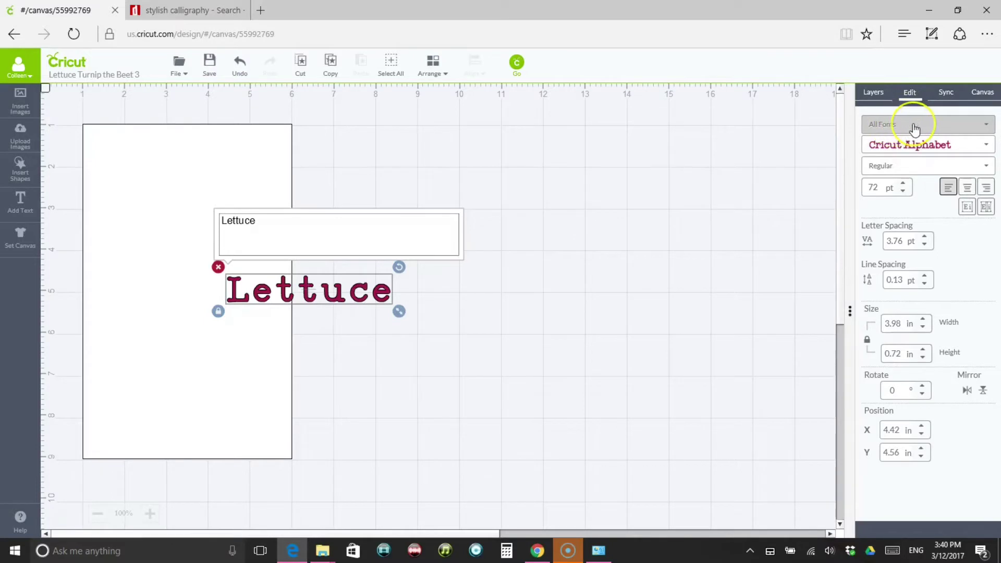
{"action": "left_click", "coordinate": [916, 127]}
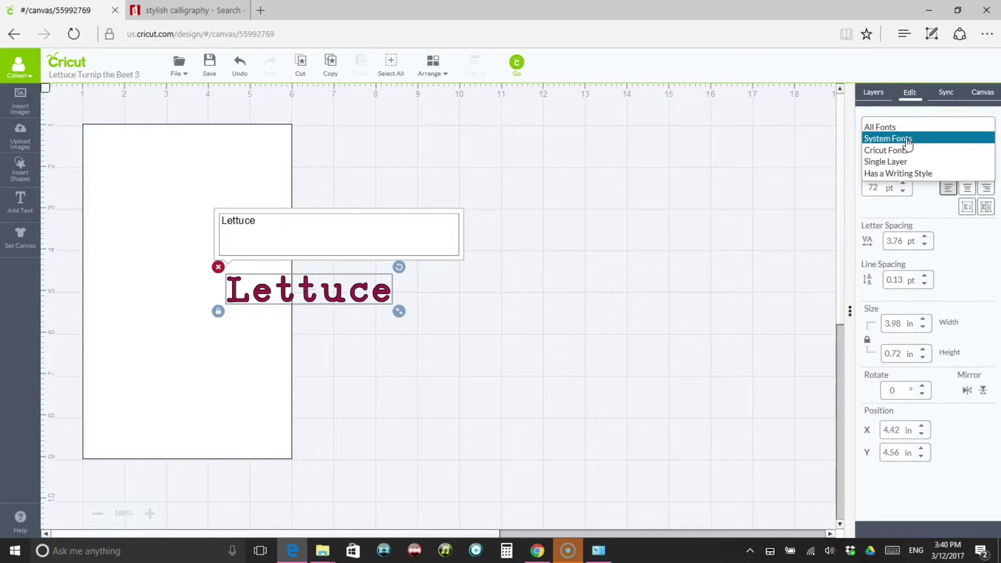
{"action": "left_click", "coordinate": [908, 140]}
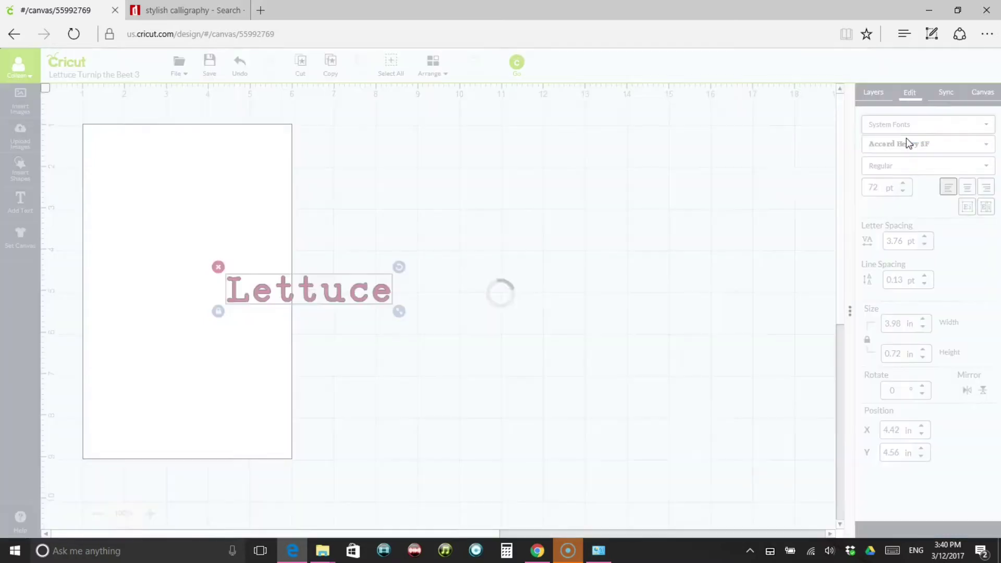
Set the Lettuce text to Bold Stylish Calligraphy, about 4.22 in wide, and place it near the white rectangle's upper edge.
{"action": "left_click", "coordinate": [938, 150]}
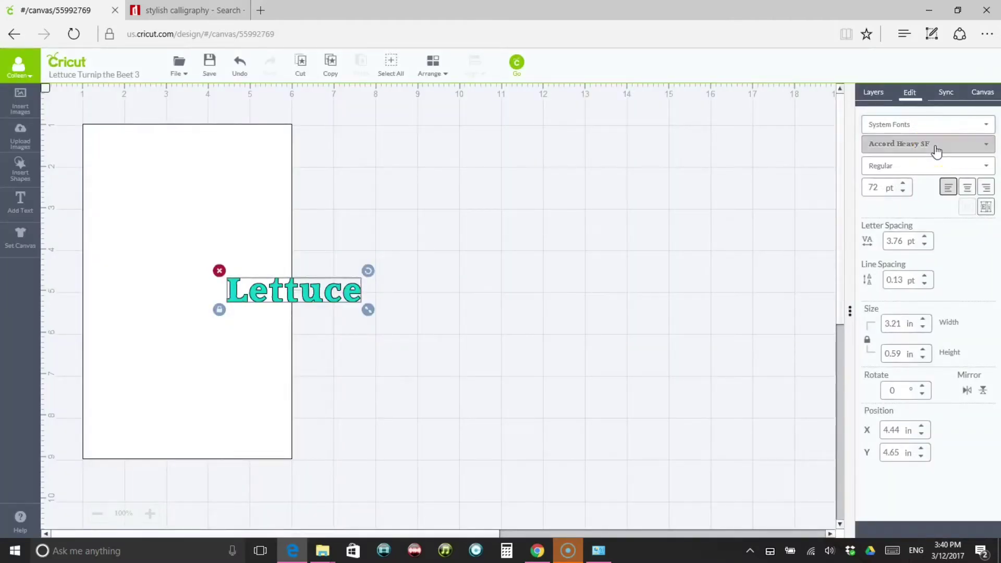
{"action": "left_click", "coordinate": [984, 146]}
{"action": "left_click", "coordinate": [897, 208]}
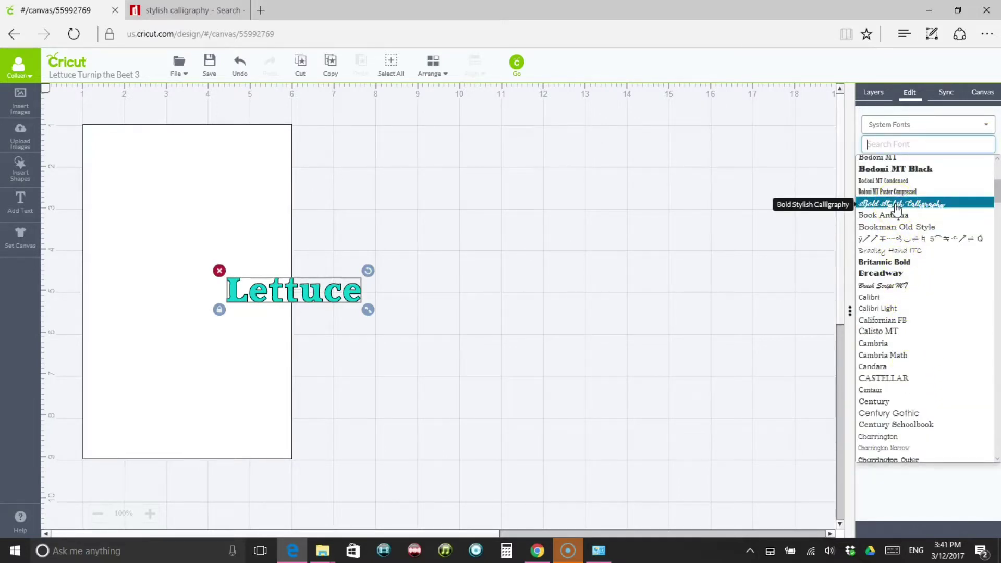
{"action": "left_click", "coordinate": [898, 208]}
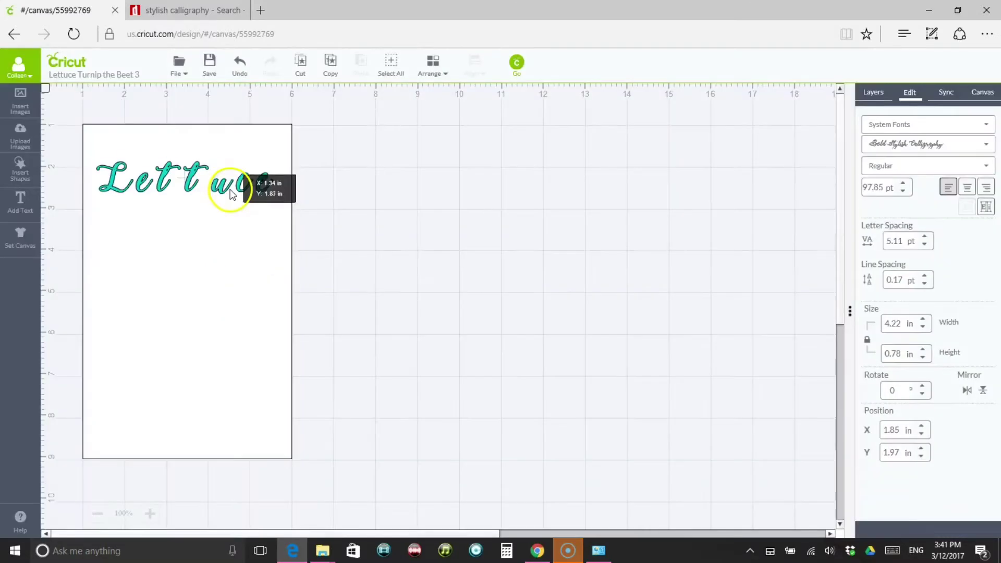
{"action": "left_click_drag", "start_coordinate": [237, 192], "coordinate": [234, 193]}
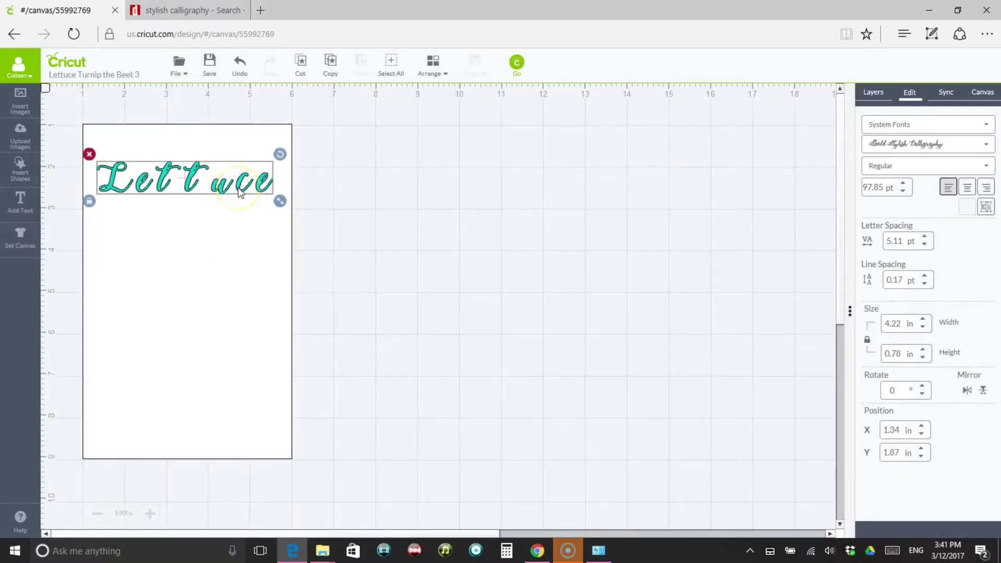
Change the Lettuce text's cut color to the basic color Sage.
{"action": "left_click", "coordinate": [876, 94]}
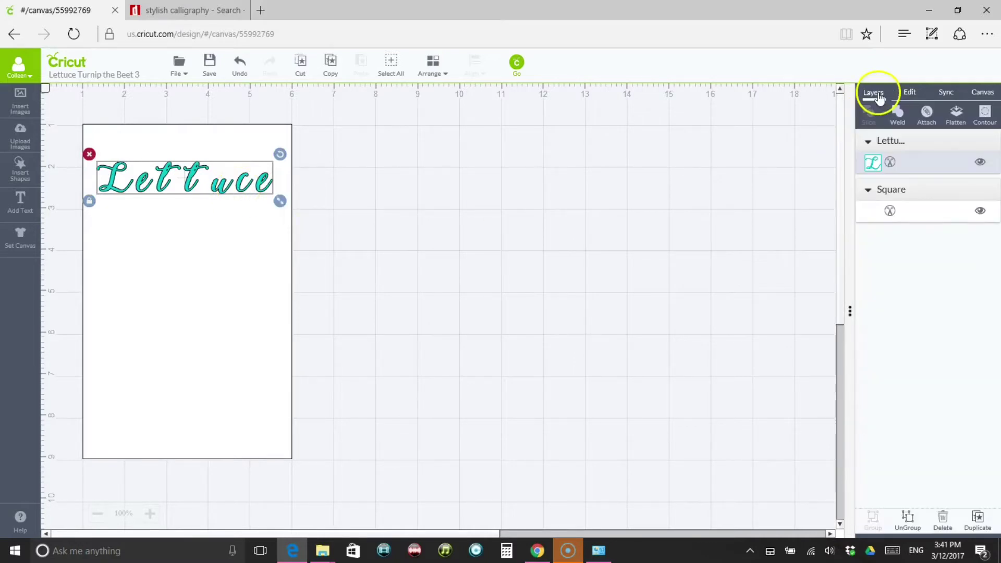
{"action": "left_click", "coordinate": [874, 163]}
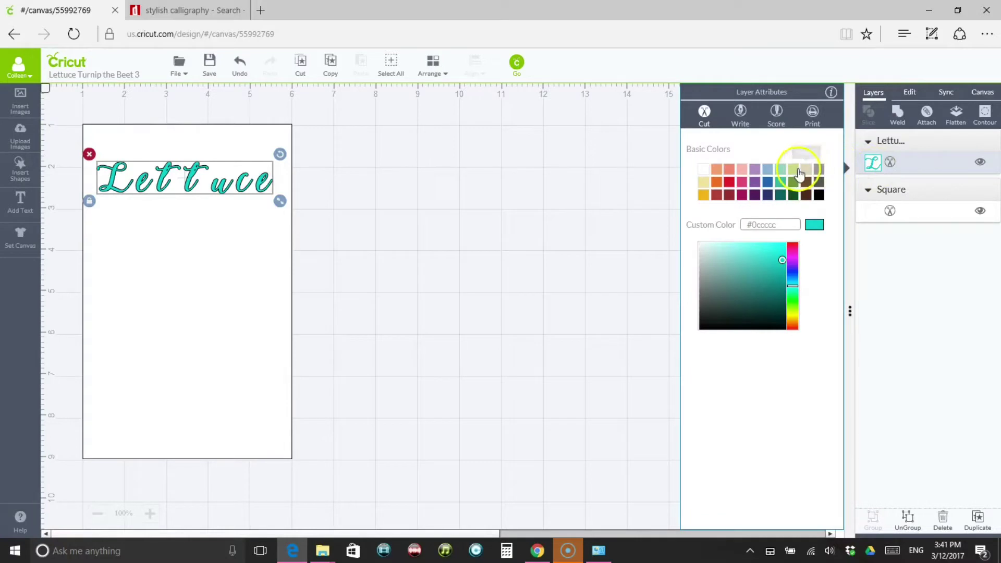
{"action": "left_click", "coordinate": [794, 172]}
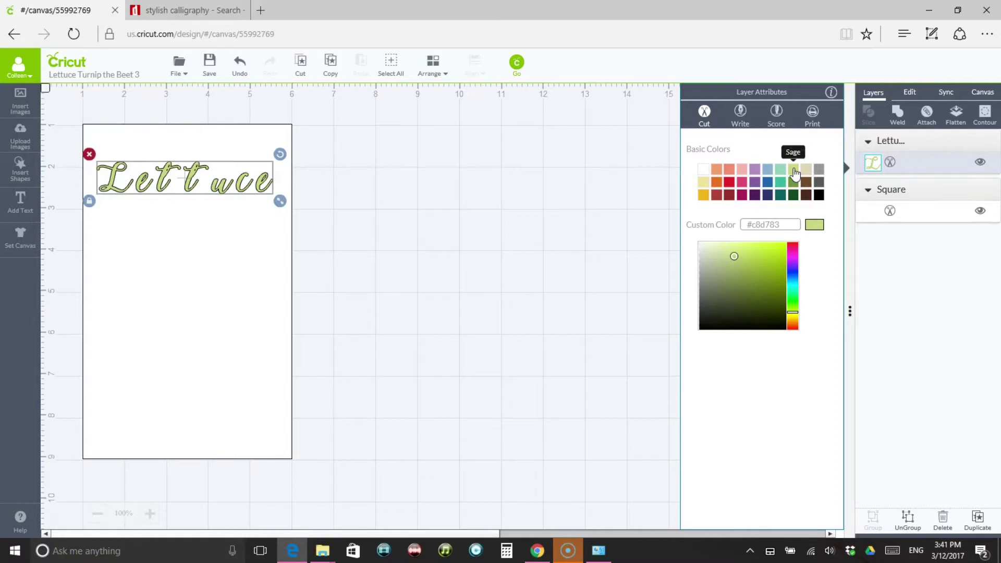
{"action": "left_click", "coordinate": [209, 178]}
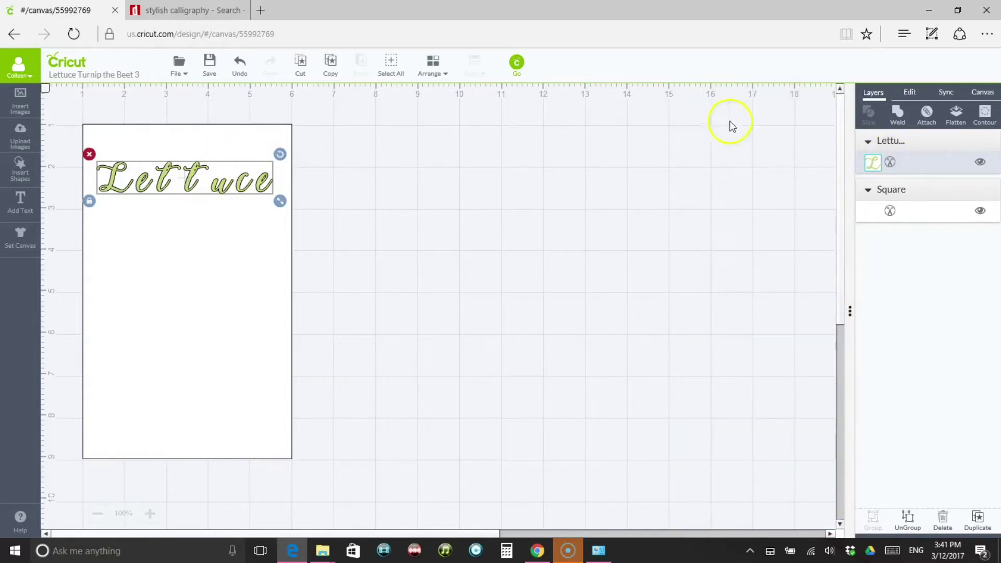
Set the Lettuce text's letter spacing to 0 pt and ungroup it into separate letters.
{"action": "left_click", "coordinate": [910, 93]}
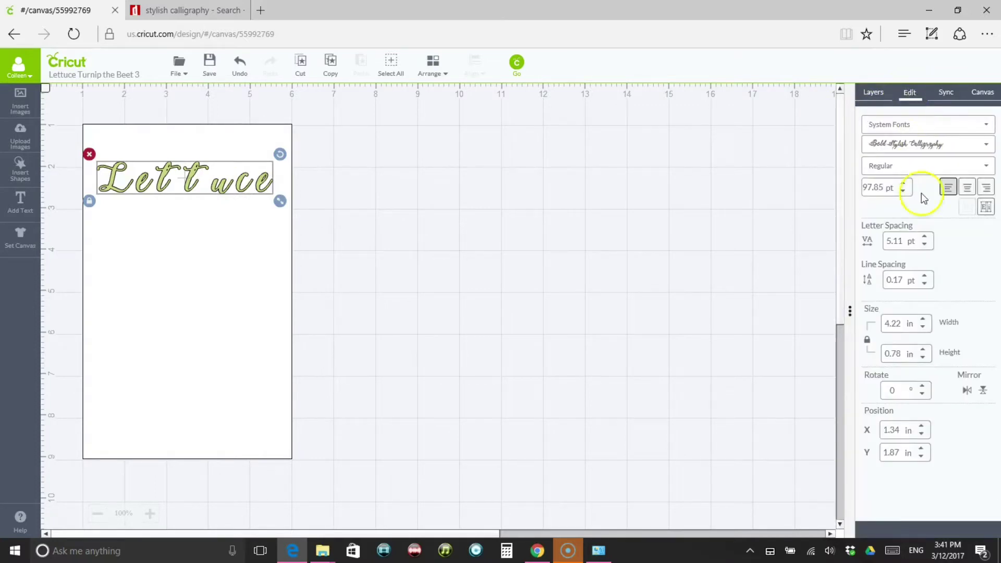
{"action": "left_click", "coordinate": [902, 244]}
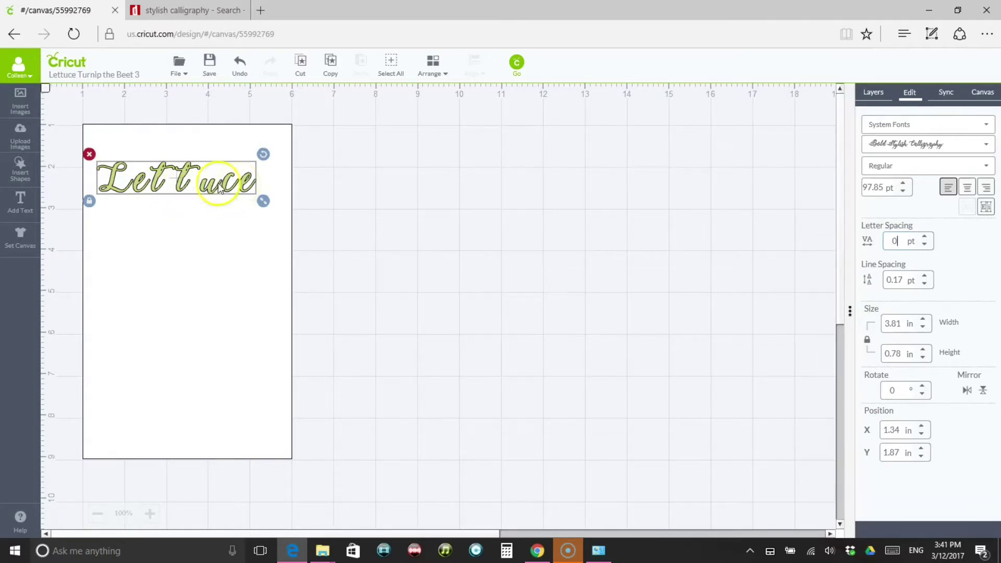
{"action": "right_click", "coordinate": [172, 192]}
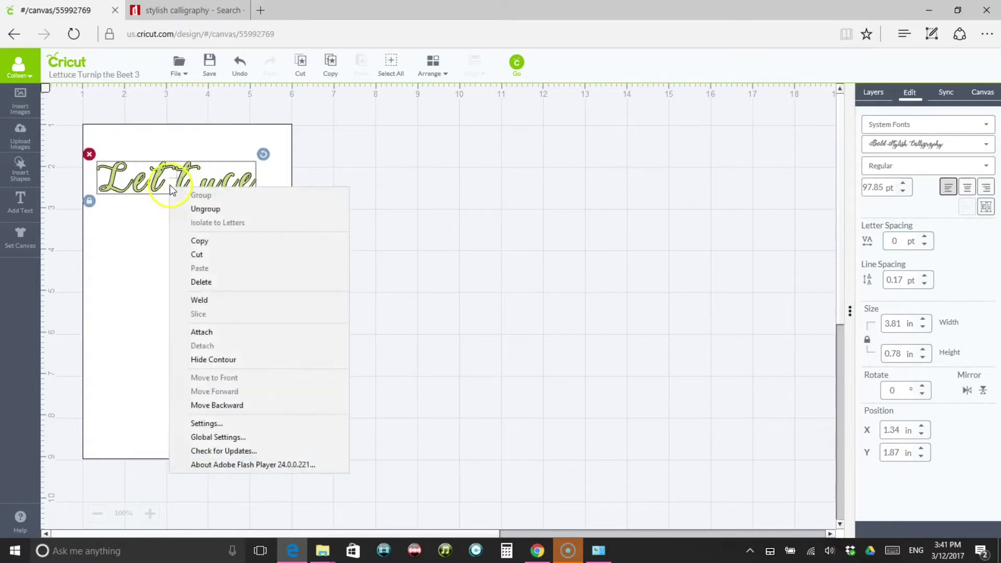
{"action": "left_click", "coordinate": [209, 209]}
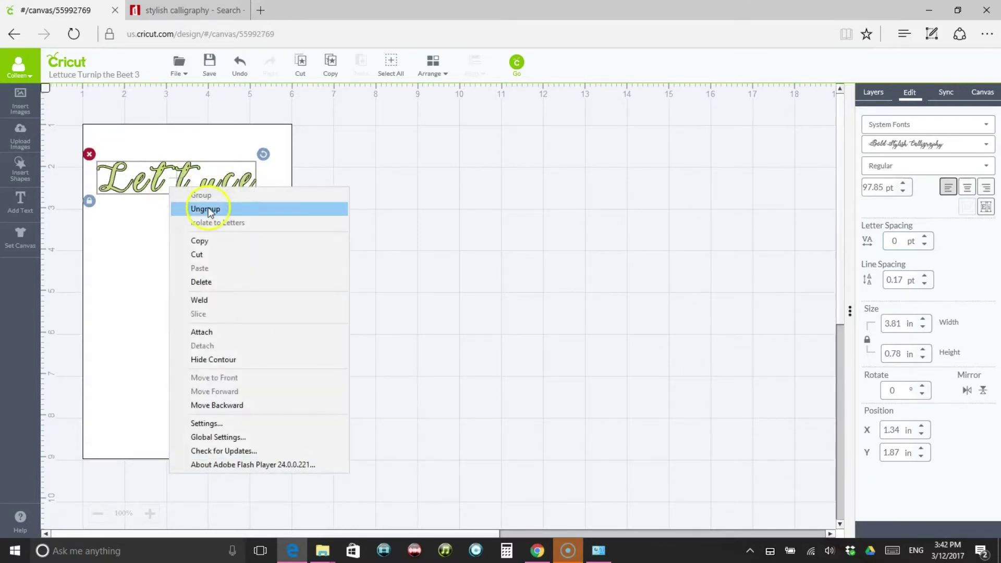
{"action": "left_click", "coordinate": [209, 210]}
{"action": "left_click", "coordinate": [208, 214]}
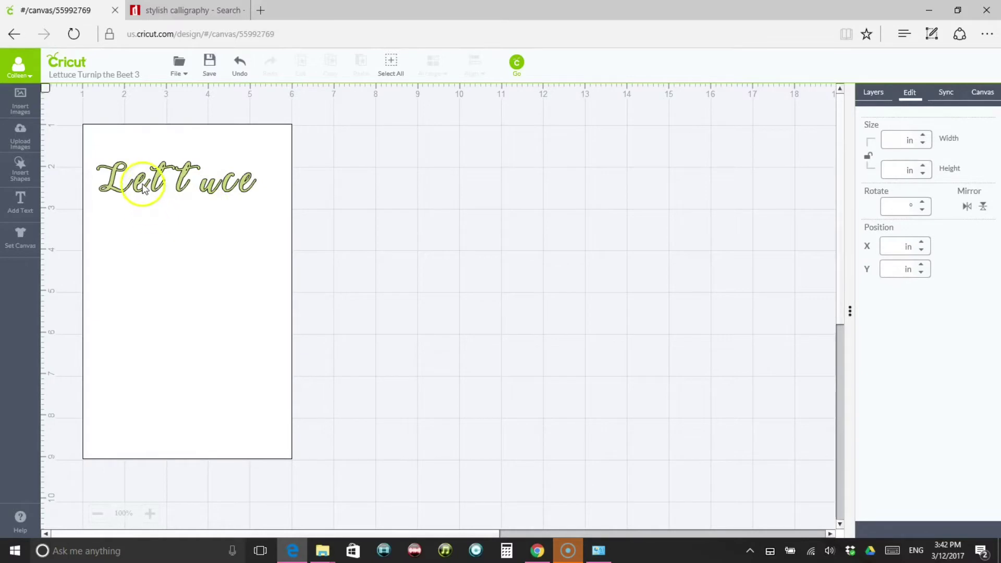
Move the white rectangle away from the lettering to about X 10.12 in, and position the L and first e so they connect.
{"action": "left_click", "coordinate": [144, 188]}
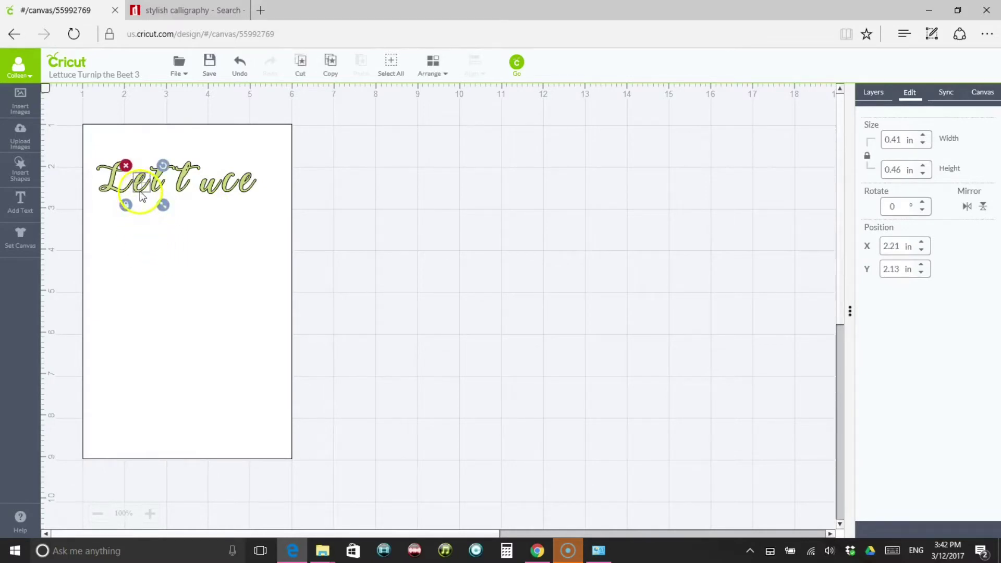
{"action": "mouse_move", "coordinate": [142, 194]}
{"action": "left_mouse_down"}
{"action": "mouse_move", "coordinate": [140, 204]}
{"action": "mouse_move", "coordinate": [194, 230]}
{"action": "mouse_move", "coordinate": [221, 208]}
{"action": "mouse_move", "coordinate": [139, 198]}
{"action": "left_mouse_up"}
{"action": "left_click_drag", "start_coordinate": [150, 267], "coordinate": [538, 285]}
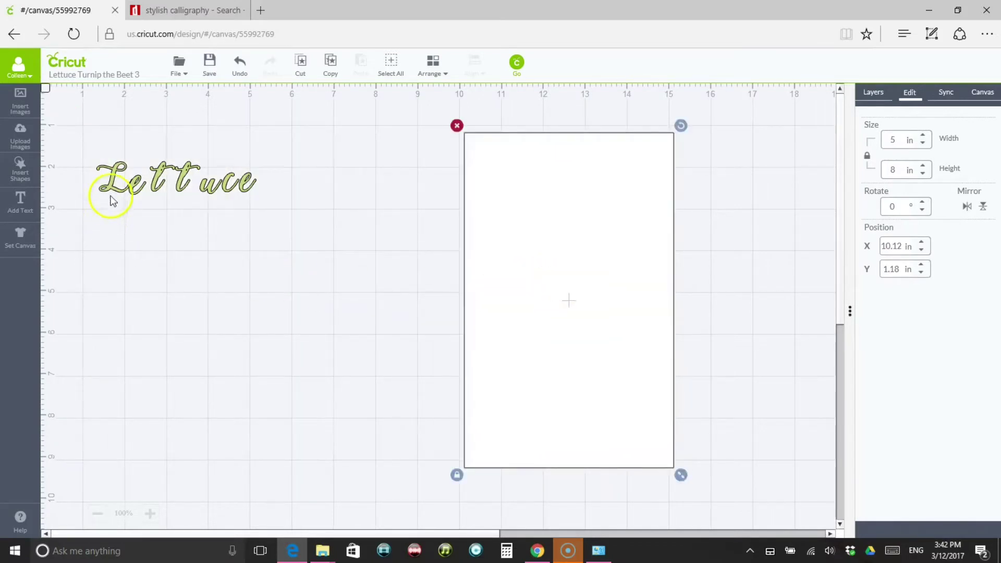
{"action": "left_click_drag", "start_coordinate": [114, 191], "coordinate": [131, 210]}
{"action": "left_click", "coordinate": [162, 212]}
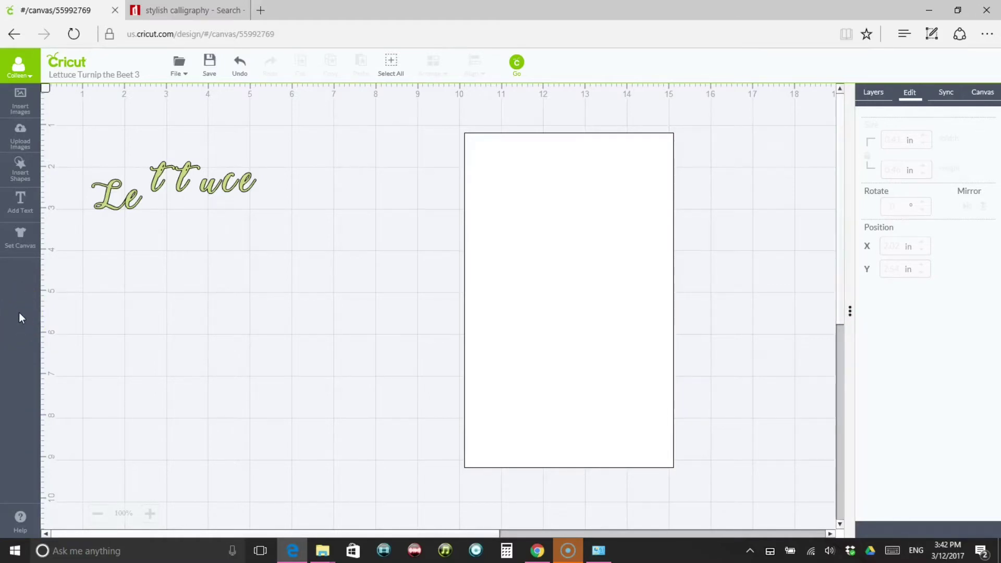
Move the first t of Lettuce against the e, to about X 2.32 in, Y 2.29 in.
{"action": "key", "text": "ctrl+plus"}
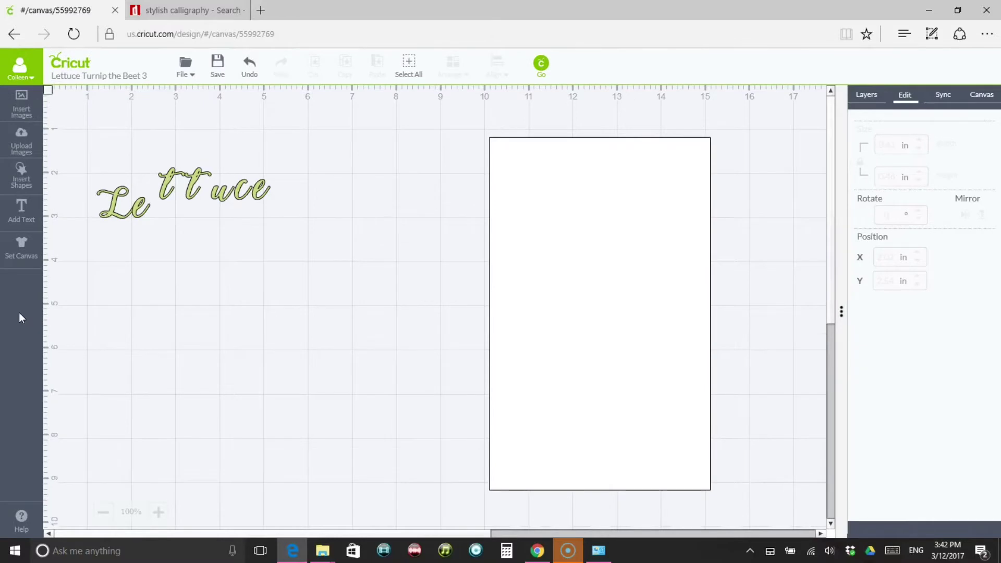
{"action": "key", "text": "ctrl+plus"}
{"action": "key", "text": "ctrl+plus"}
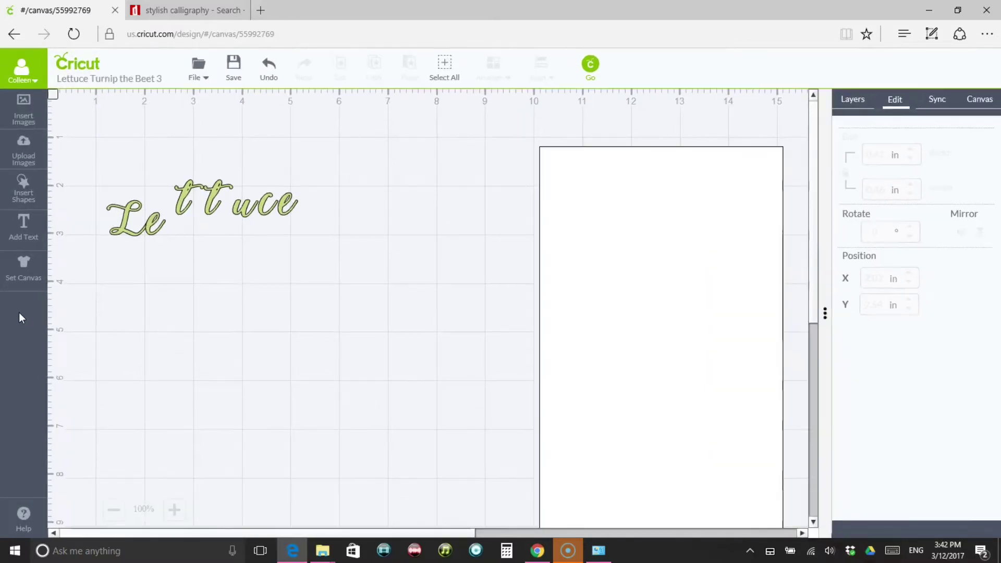
{"action": "key", "text": "ctrl+plus"}
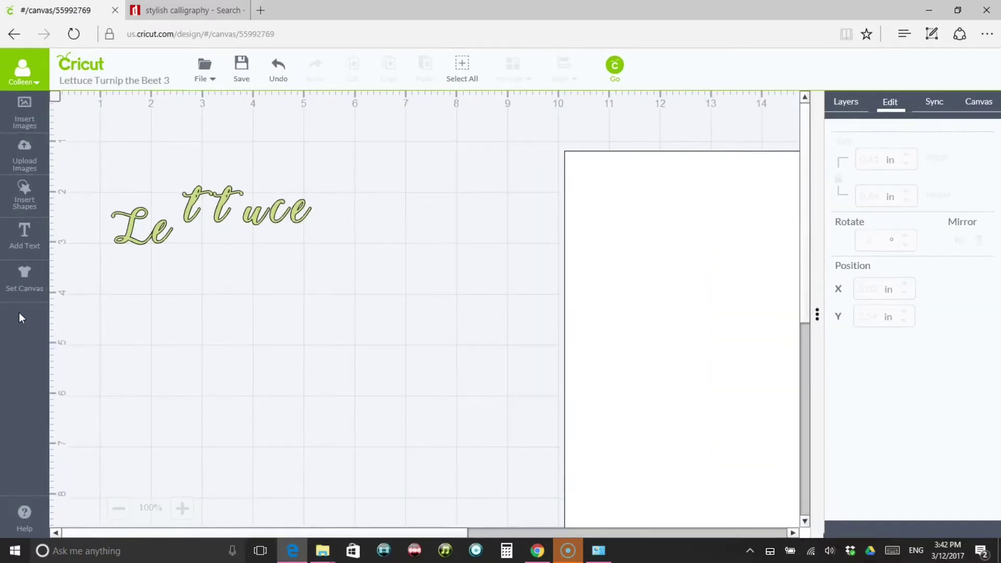
{"action": "key", "text": "ctrl+plus"}
{"action": "key", "text": "ctrl+plus"}
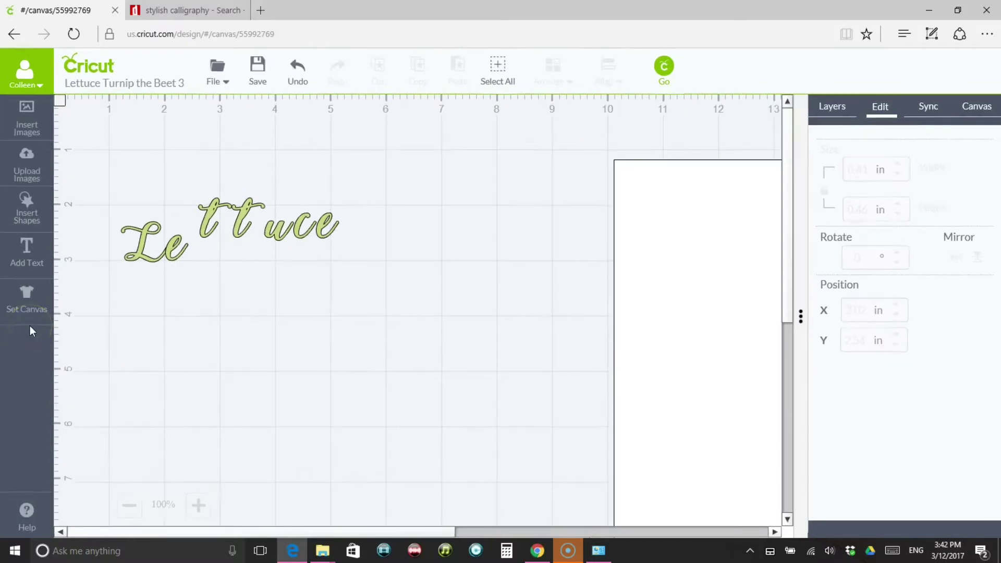
{"action": "key", "text": "ctrl+plus"}
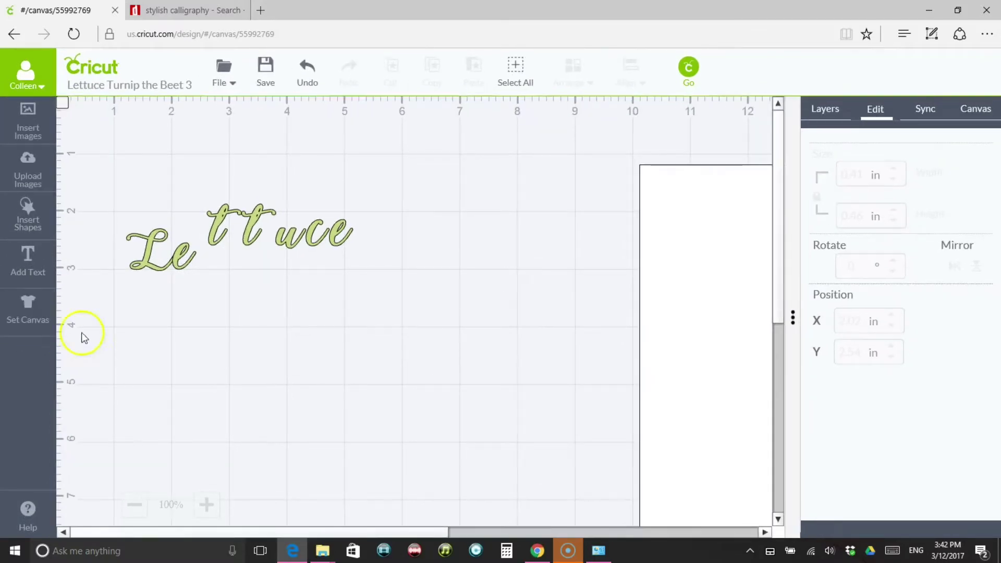
{"action": "left_click_drag", "start_coordinate": [218, 236], "coordinate": [199, 259]}
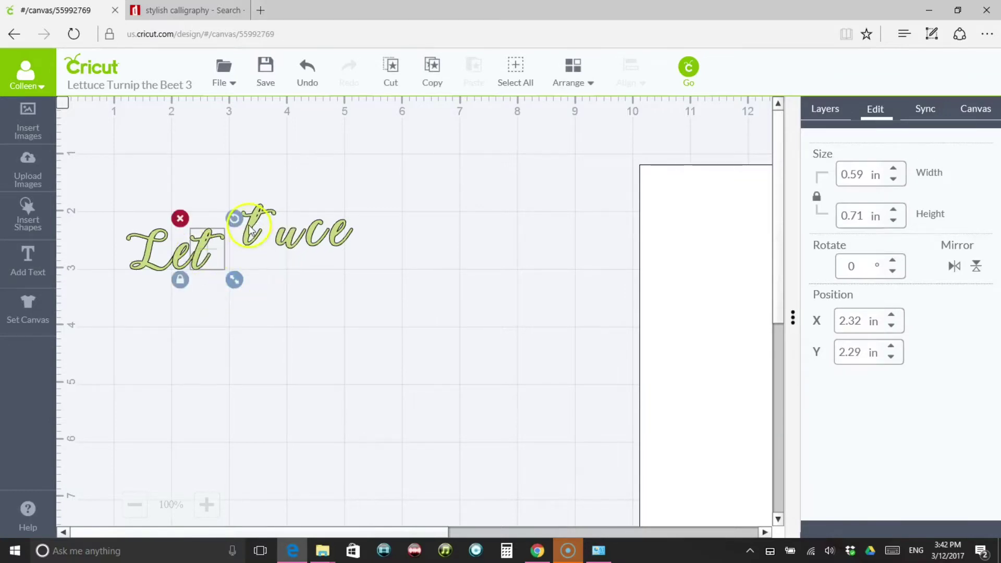
Connect the second t of Lettuce to the first t at a slightly lower height, and place the u against it.
{"action": "left_click_drag", "start_coordinate": [250, 230], "coordinate": [219, 263]}
{"action": "left_click", "coordinate": [252, 328]}
{"action": "left_click", "coordinate": [284, 288]}
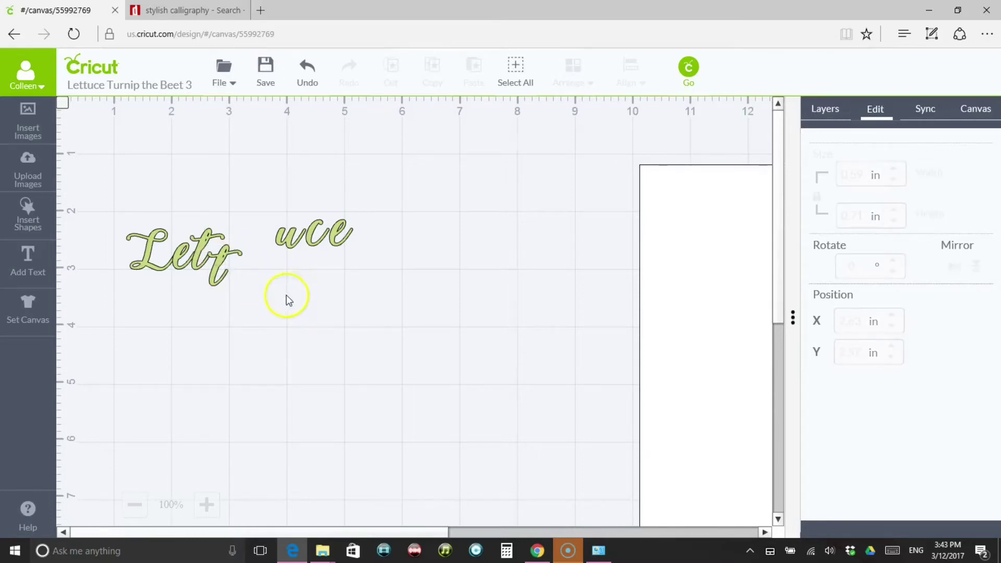
{"action": "left_click_drag", "start_coordinate": [96, 215], "coordinate": [264, 306]}
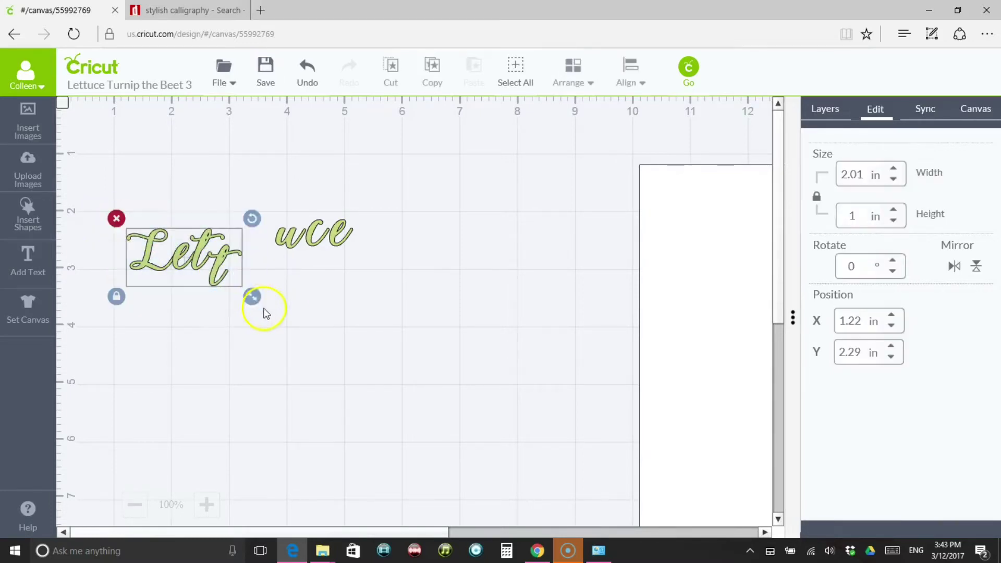
{"action": "left_click_drag", "start_coordinate": [221, 263], "coordinate": [239, 274]}
{"action": "left_click", "coordinate": [277, 261]}
{"action": "left_click", "coordinate": [323, 273]}
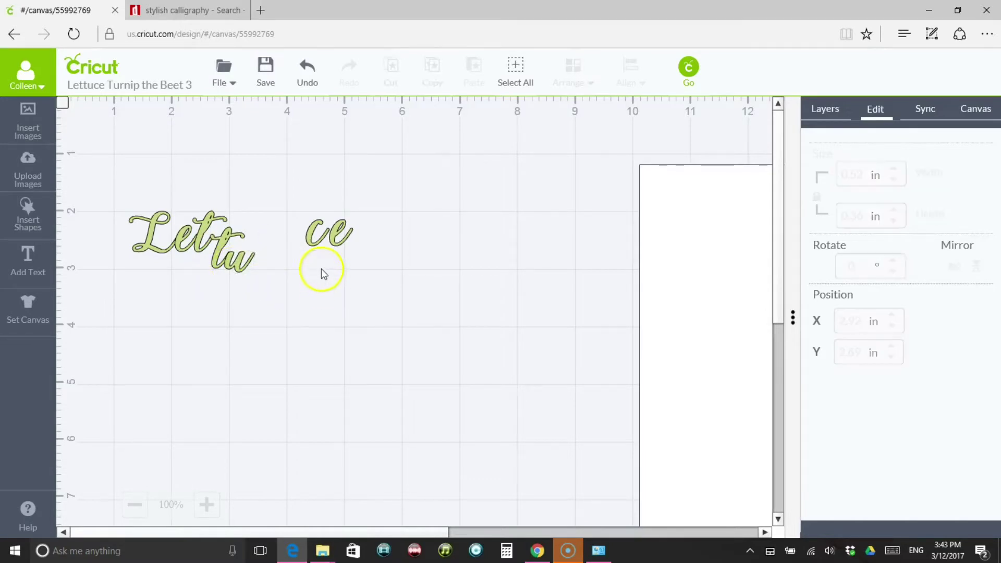
Move the c against the u and the final e against the c, with the e at about X 3.67 in, Y 2.53 in.
{"action": "left_click_drag", "start_coordinate": [310, 245], "coordinate": [254, 273]}
{"action": "left_click", "coordinate": [333, 237]}
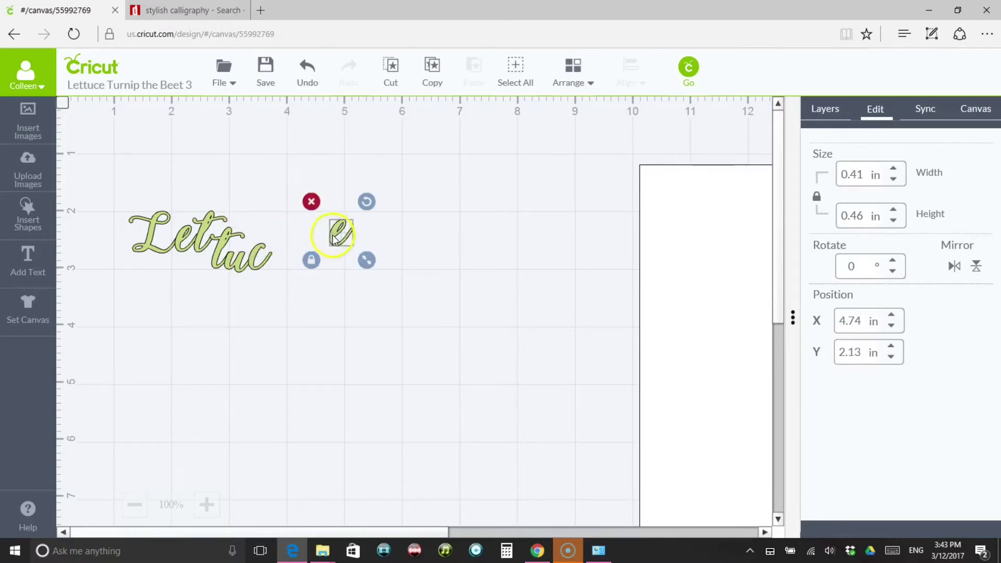
{"action": "left_click_drag", "start_coordinate": [334, 238], "coordinate": [272, 259]}
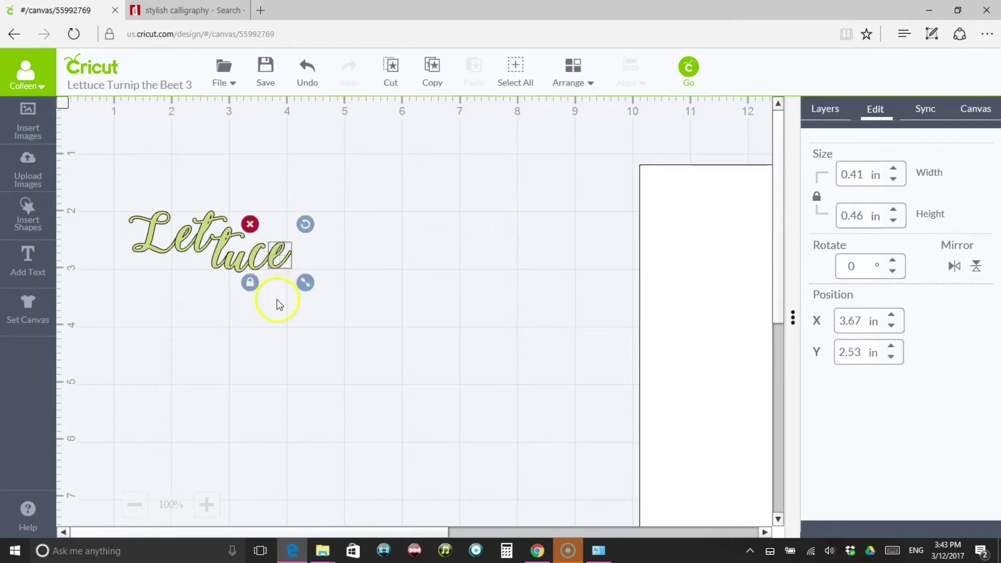
{"action": "left_click", "coordinate": [294, 315]}
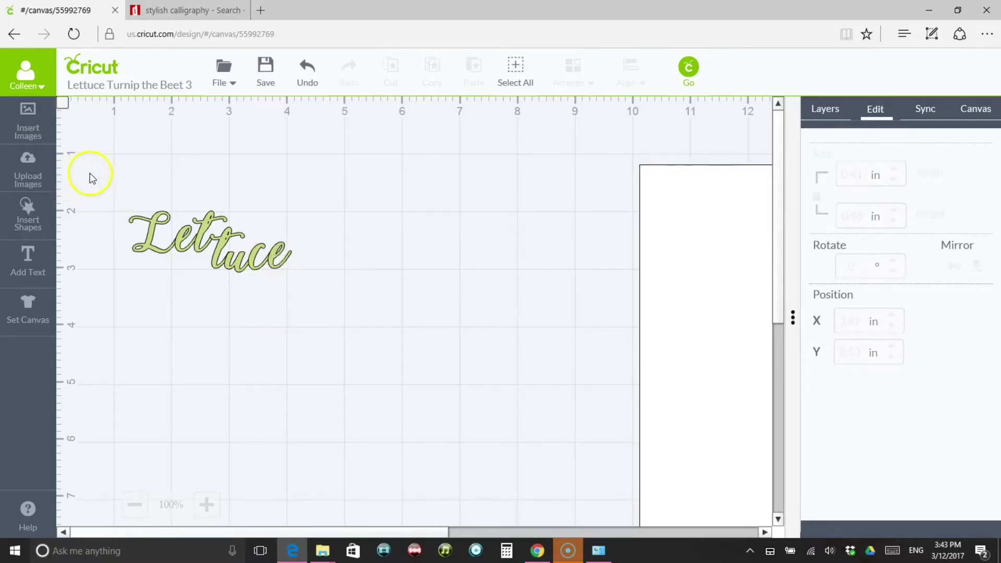
Group all the Lettuce letters and move the white rectangle back behind them, to about X 0.83 in, Y 0.65 in.
{"action": "left_click_drag", "start_coordinate": [102, 183], "coordinate": [336, 325]}
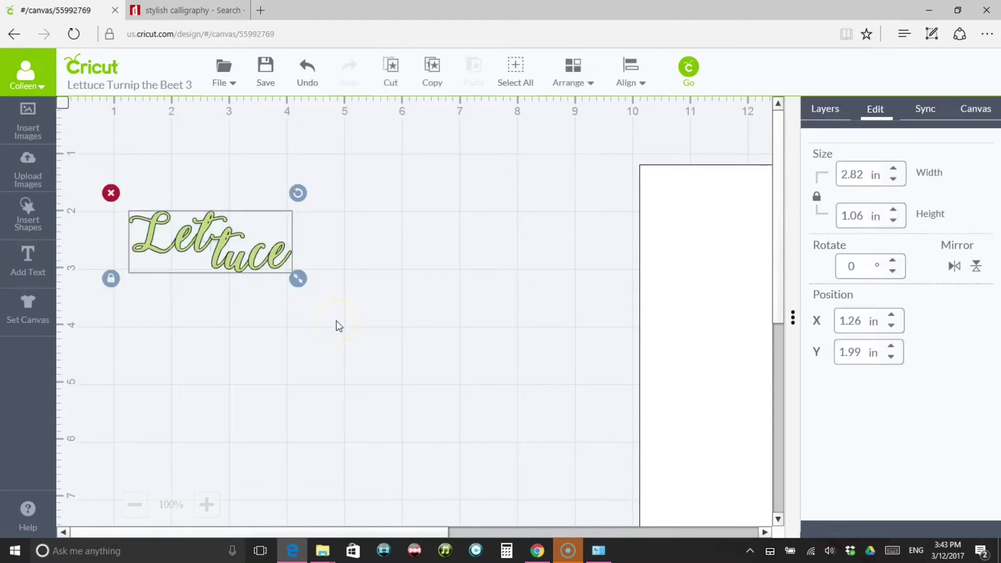
{"action": "right_click", "coordinate": [262, 247]}
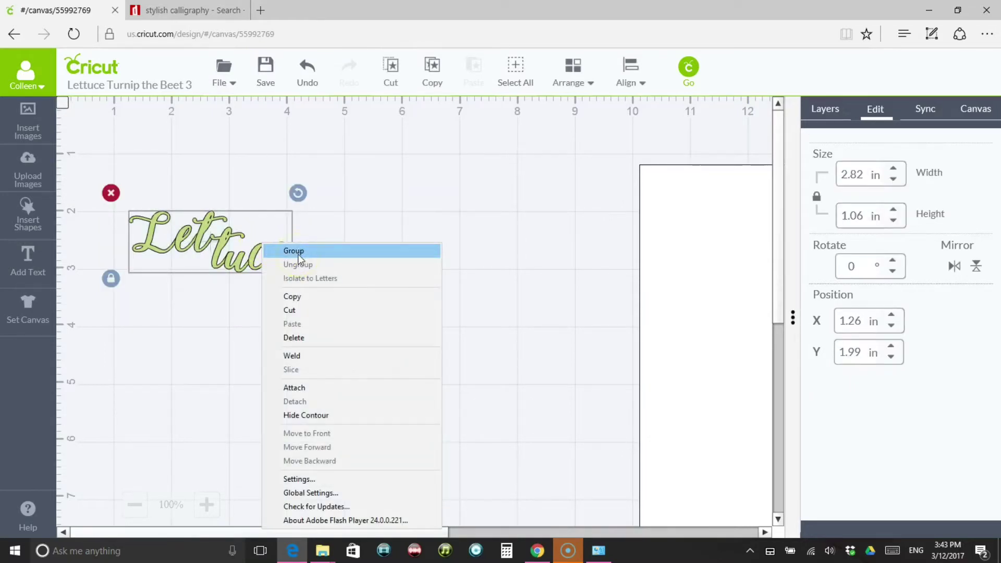
{"action": "left_click", "coordinate": [385, 296]}
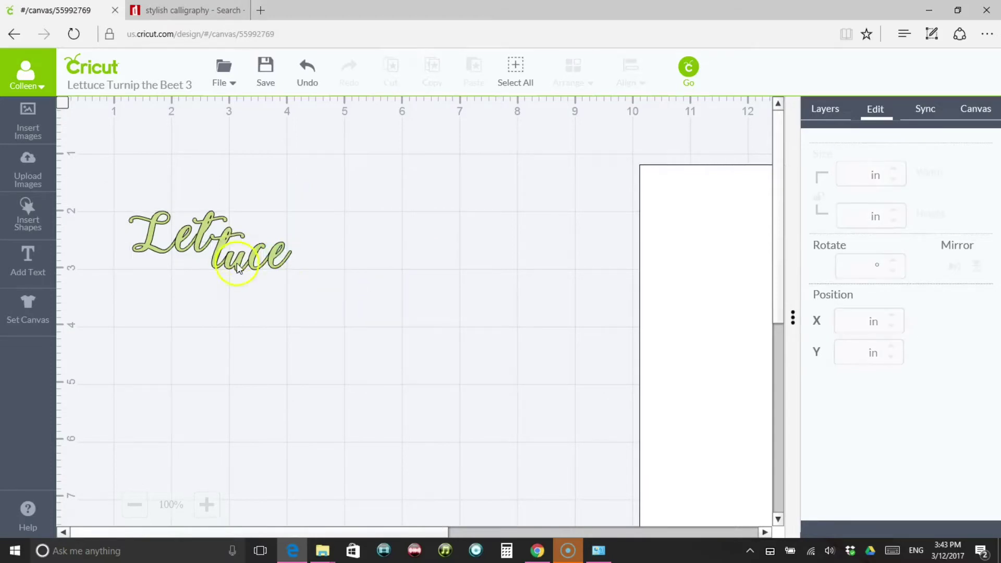
{"action": "left_click_drag", "start_coordinate": [252, 260], "coordinate": [248, 293]}
{"action": "left_click", "coordinate": [389, 347]}
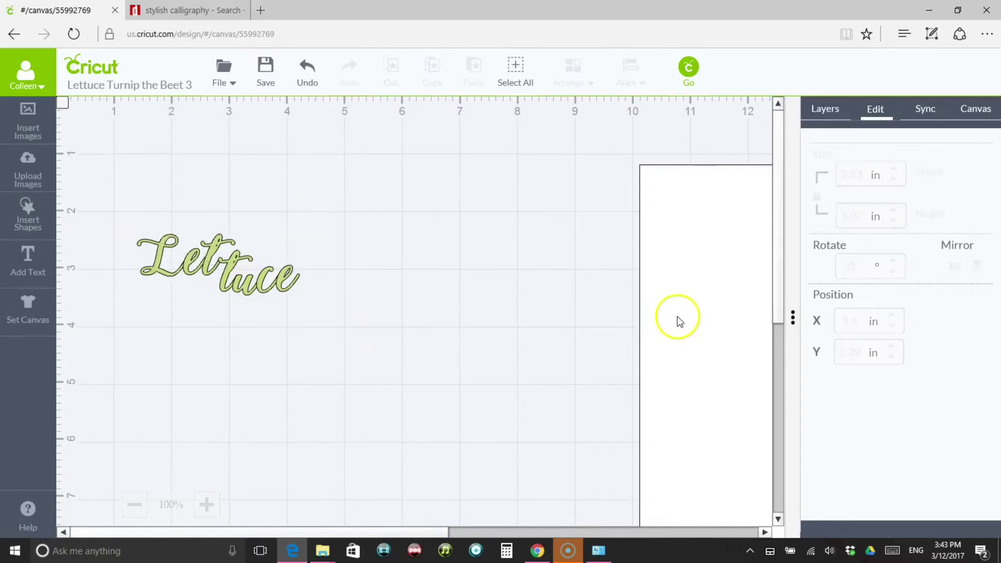
{"action": "left_click_drag", "start_coordinate": [677, 319], "coordinate": [63, 279]}
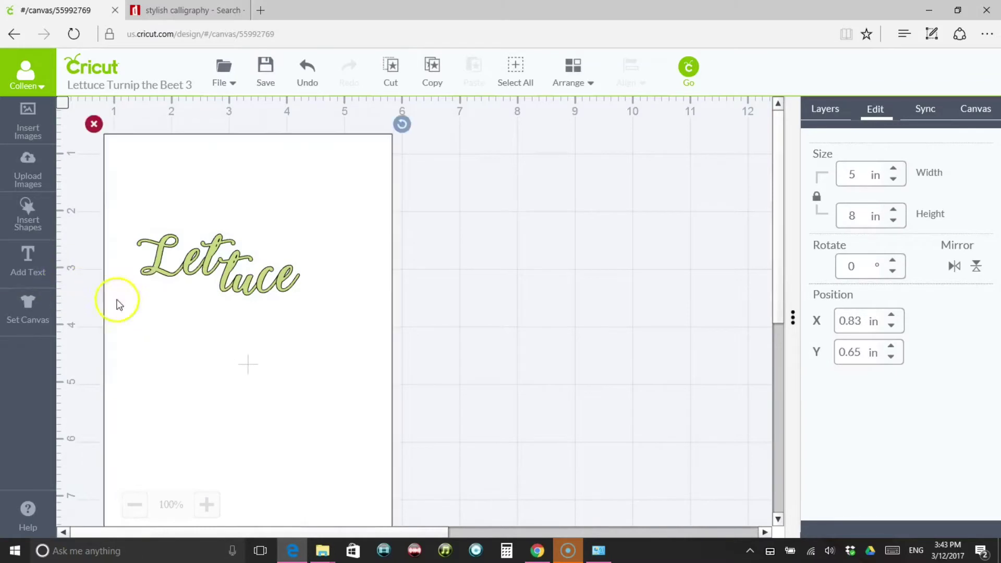
Enlarge the Lettuce group to about 3.88 by 1.47 in, rotate it to about 345.2°, and place it near X 1.27 in, Y 2.18 in.
{"action": "left_click", "coordinate": [286, 294]}
{"action": "left_click_drag", "start_coordinate": [313, 306], "coordinate": [373, 352]}
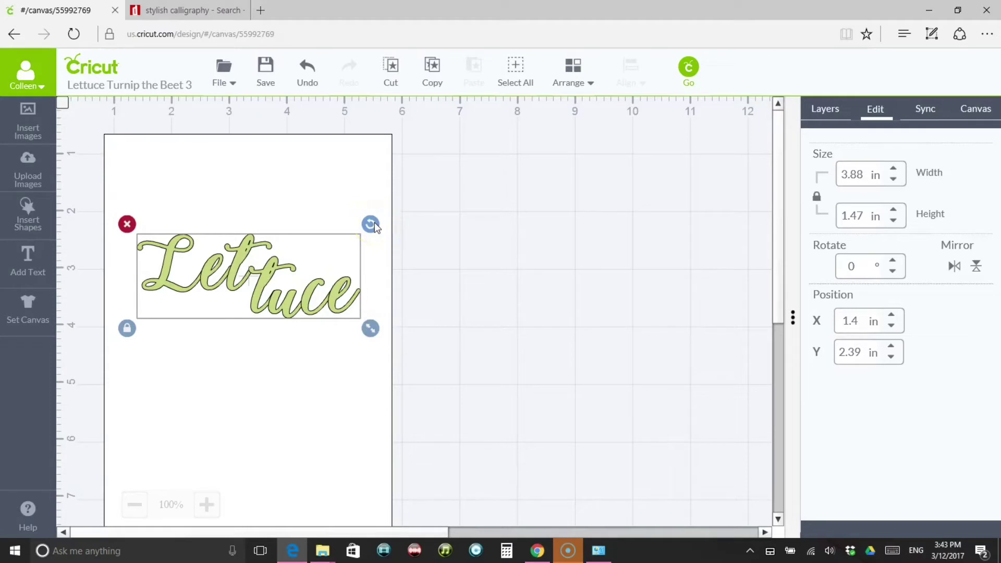
{"action": "left_click_drag", "start_coordinate": [375, 224], "coordinate": [356, 196]}
{"action": "left_click_drag", "start_coordinate": [286, 253], "coordinate": [281, 221]}
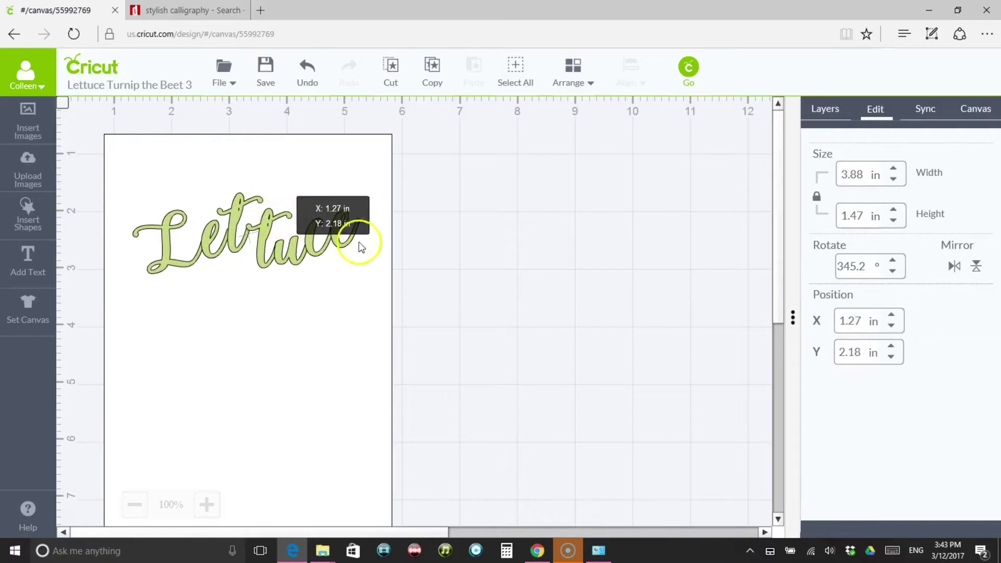
{"action": "left_click", "coordinate": [473, 270]}
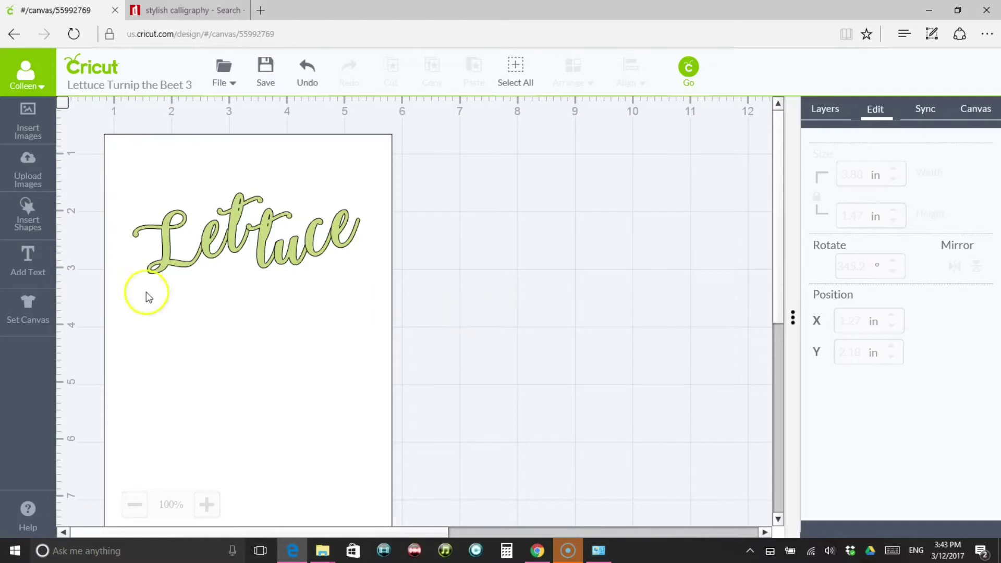
Add the text Turnip and set its font to Street Corner Thin.
{"action": "left_click", "coordinate": [30, 257]}
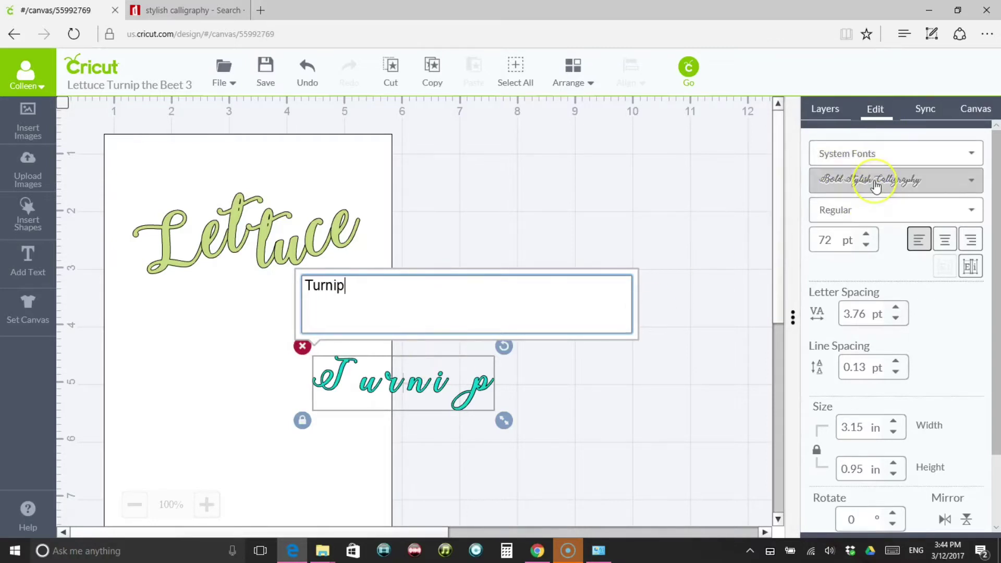
{"action": "left_click", "coordinate": [974, 184]}
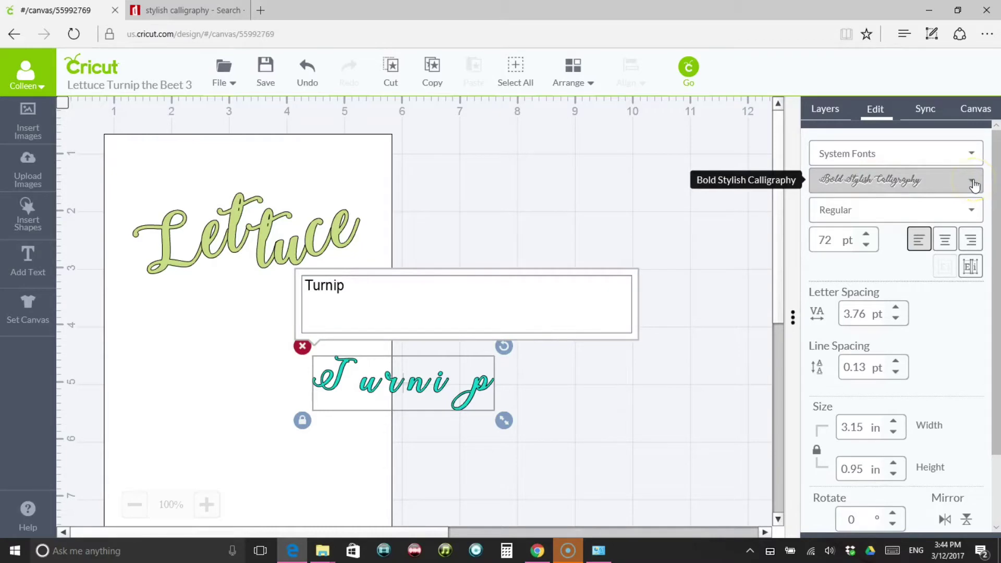
{"action": "left_click", "coordinate": [975, 184]}
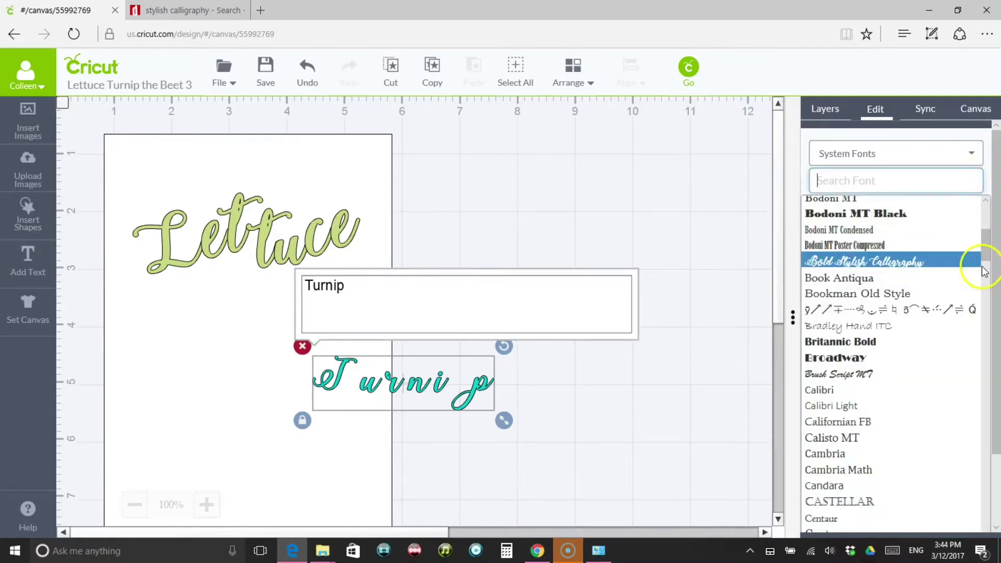
{"action": "left_click_drag", "start_coordinate": [984, 264], "coordinate": [978, 543]}
{"action": "left_click", "coordinate": [934, 470]}
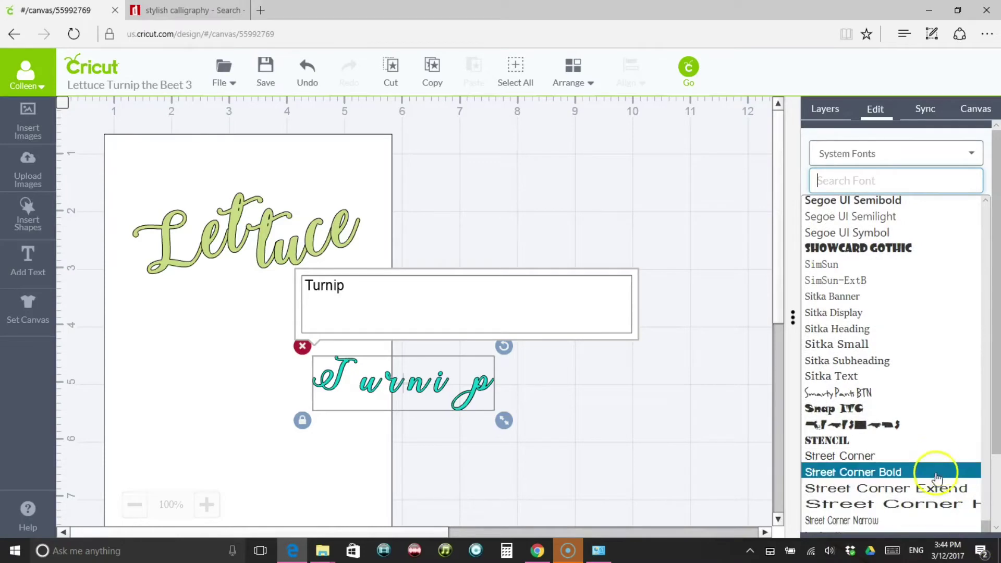
{"action": "scroll", "coordinate": [935, 474], "scroll_direction": "down", "scroll_amount": 3}
{"action": "scroll", "coordinate": [935, 476], "scroll_direction": "down", "scroll_amount": 3}
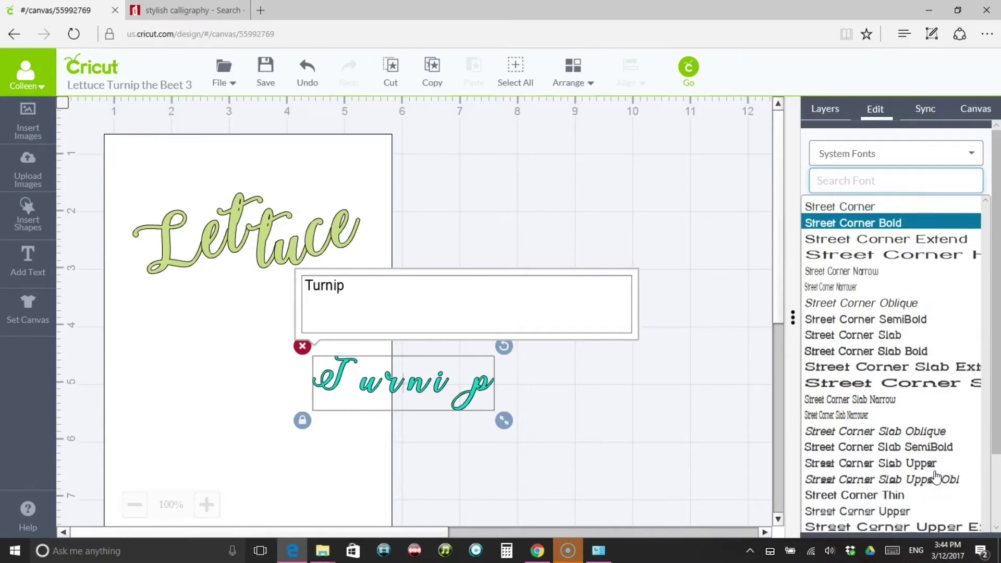
{"action": "scroll", "coordinate": [936, 475], "scroll_direction": "down", "scroll_amount": 2}
{"action": "left_click", "coordinate": [895, 428]}
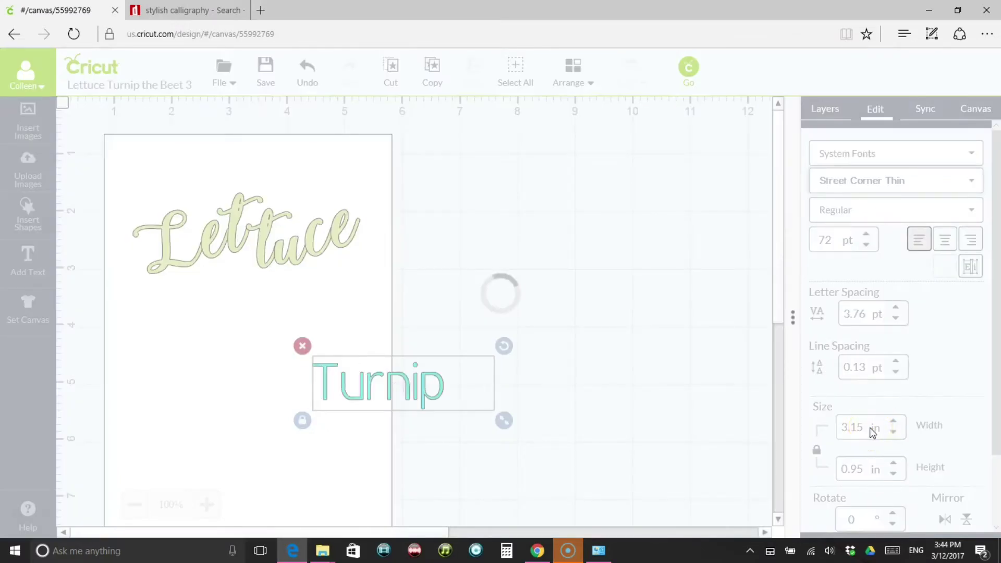
{"action": "left_click", "coordinate": [833, 413]}
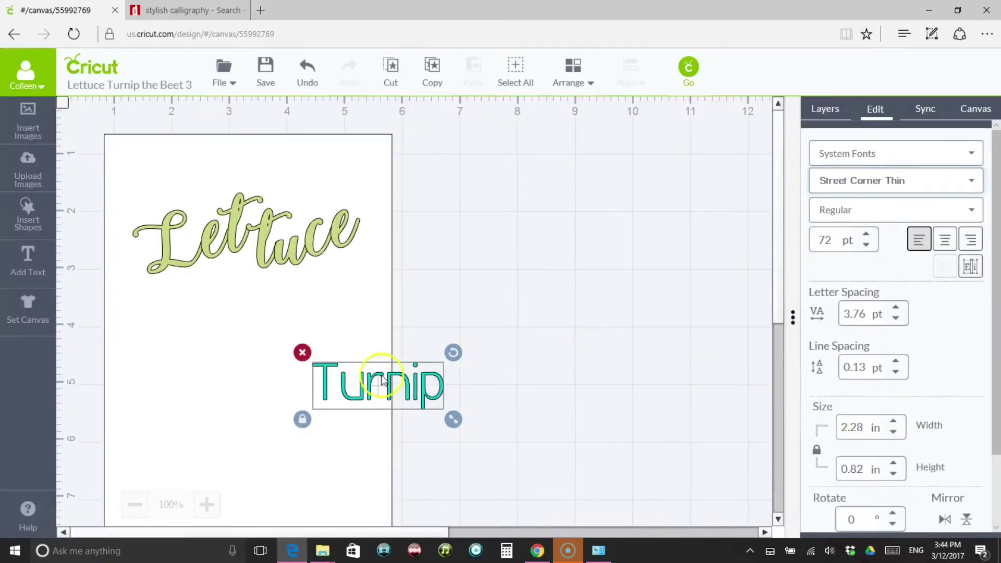
Place the Turnip text centered beneath Lettuce and change its cut color to the basic color Wine.
{"action": "left_click_drag", "start_coordinate": [370, 384], "coordinate": [241, 316]}
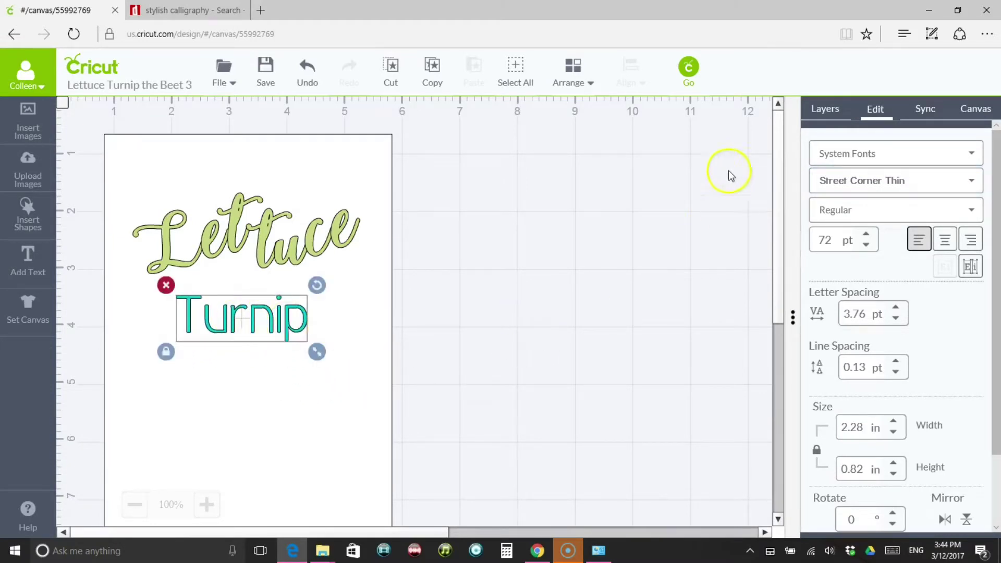
{"action": "left_click", "coordinate": [829, 111]}
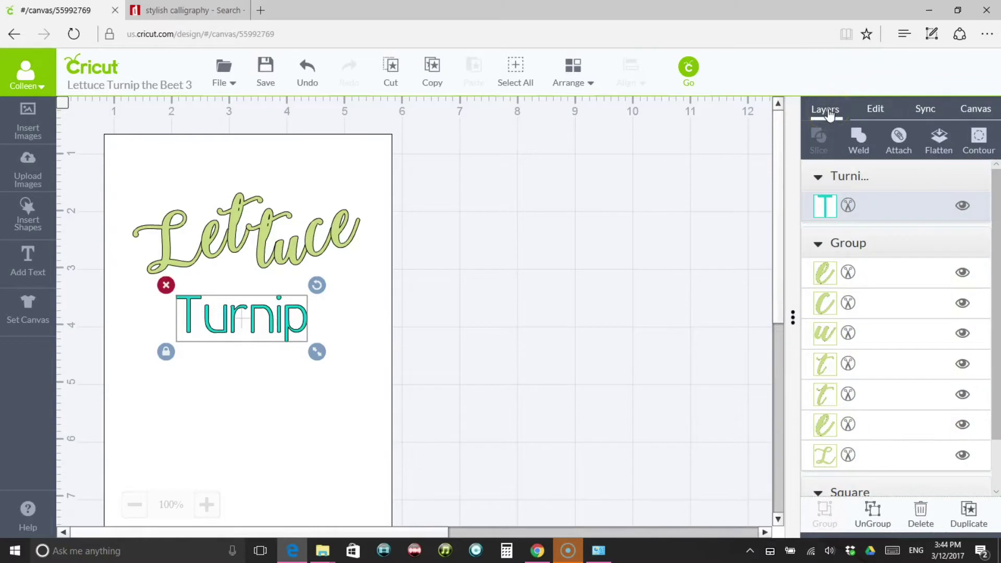
{"action": "left_click", "coordinate": [827, 207]}
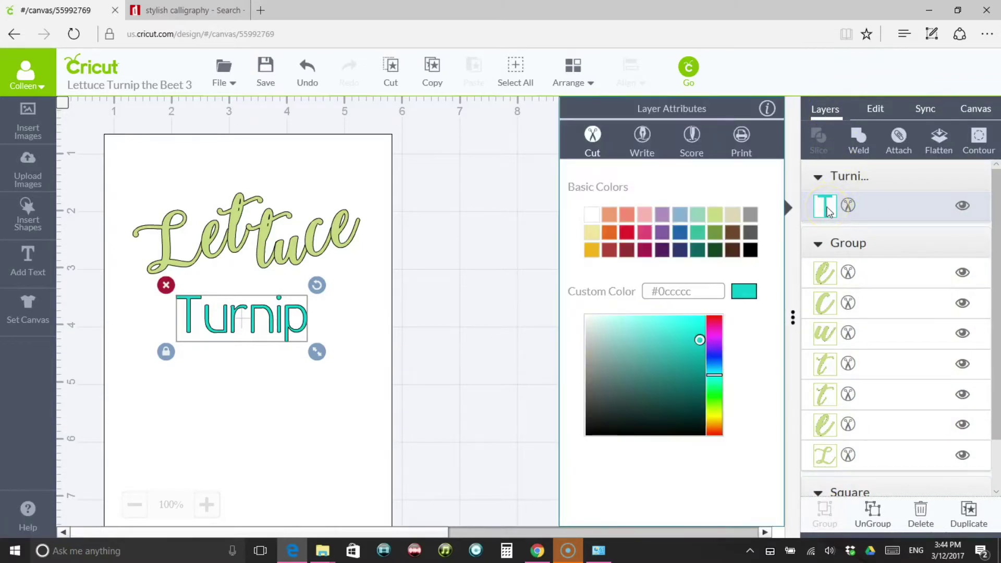
{"action": "left_click", "coordinate": [630, 253]}
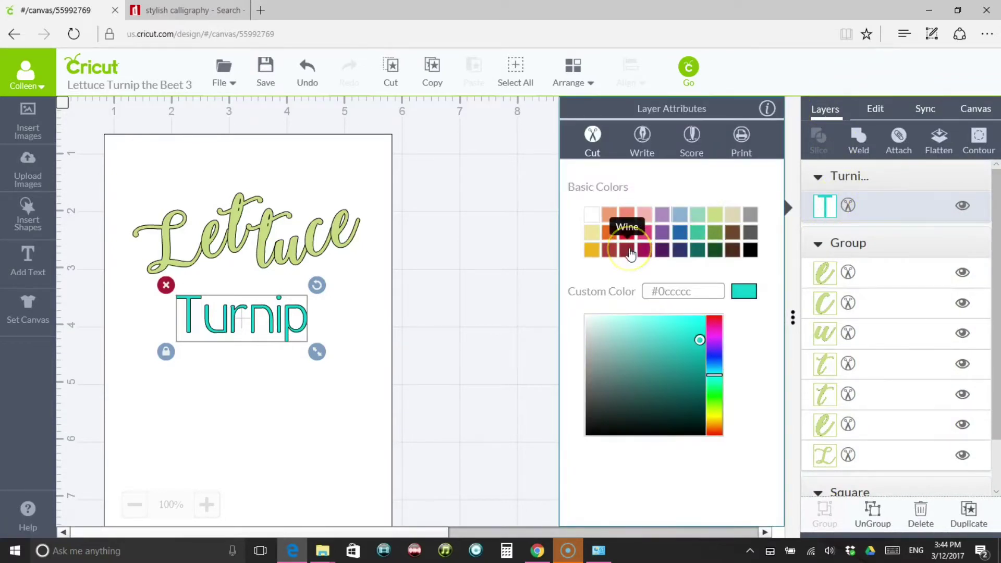
Enlarge Turnip, tilt it upward to match the slant of Lettuce by overlaying the words, and place it just below Lettuce.
{"action": "left_click", "coordinate": [317, 352]}
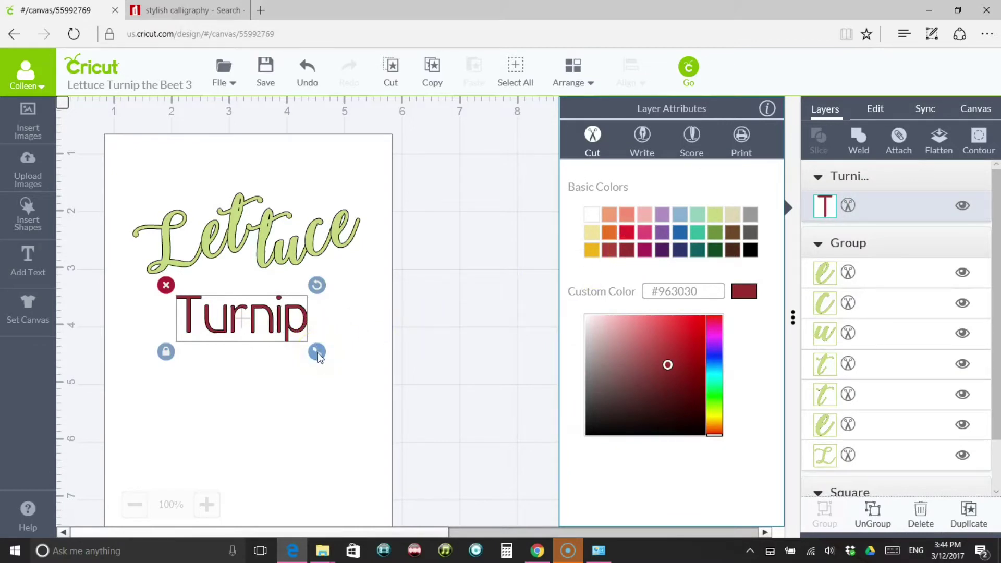
{"action": "left_click_drag", "start_coordinate": [317, 352], "coordinate": [352, 365]}
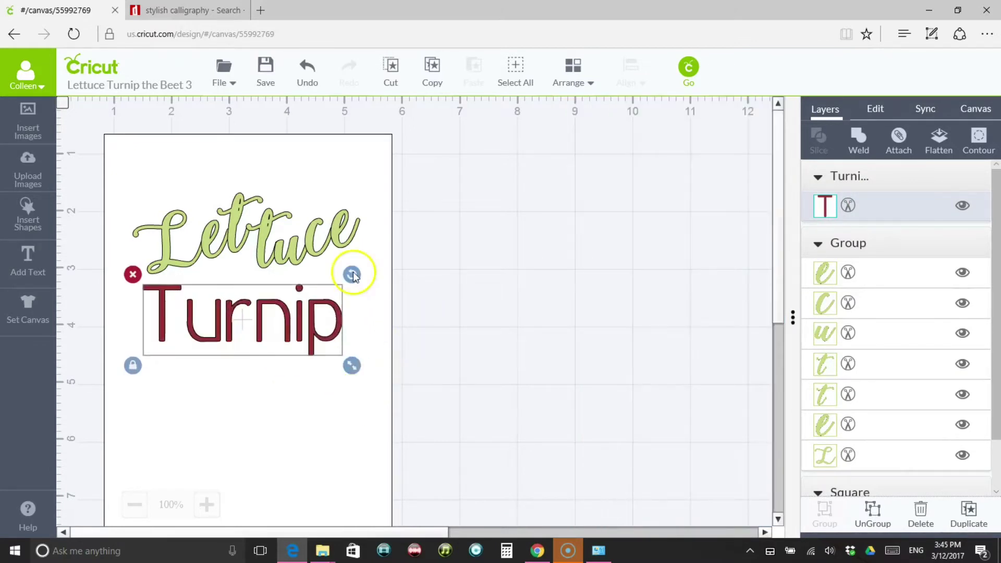
{"action": "mouse_move", "coordinate": [353, 277]}
{"action": "left_mouse_down"}
{"action": "mouse_move", "coordinate": [347, 254]}
{"action": "mouse_move", "coordinate": [353, 262]}
{"action": "left_mouse_up"}
{"action": "left_click_drag", "start_coordinate": [256, 292], "coordinate": [256, 228]}
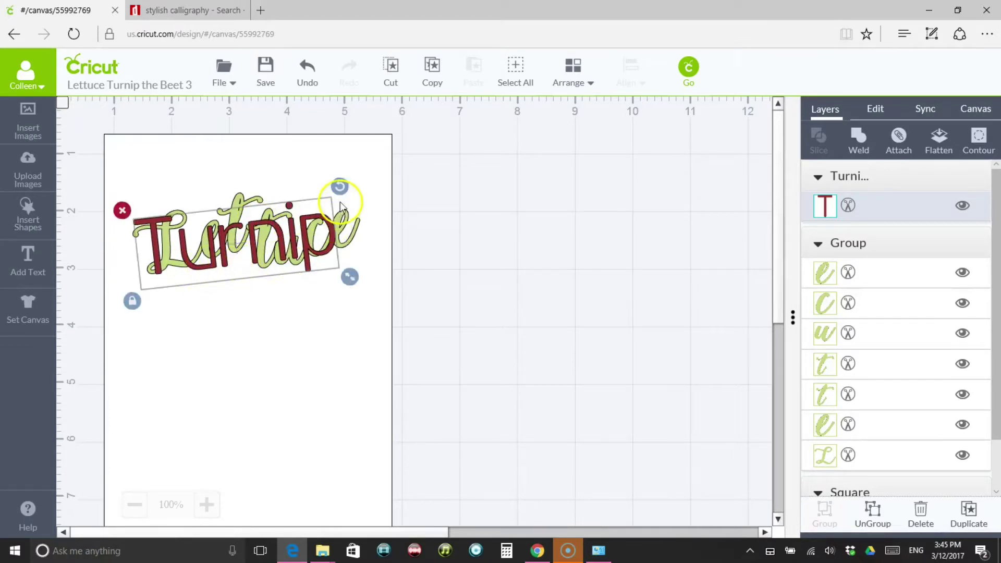
{"action": "left_click_drag", "start_coordinate": [342, 194], "coordinate": [344, 197]}
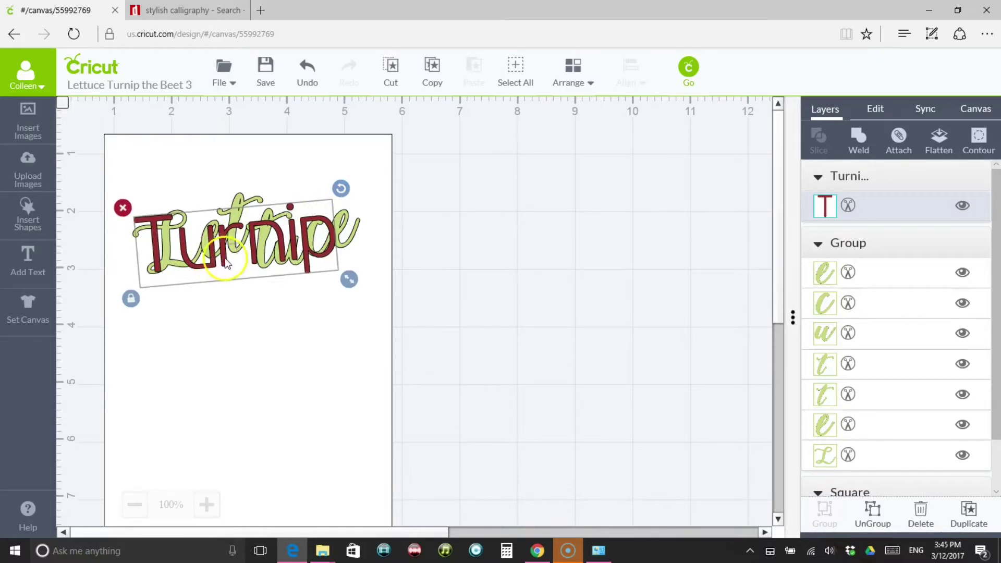
{"action": "left_click_drag", "start_coordinate": [218, 255], "coordinate": [234, 336]}
{"action": "left_click", "coordinate": [256, 406]}
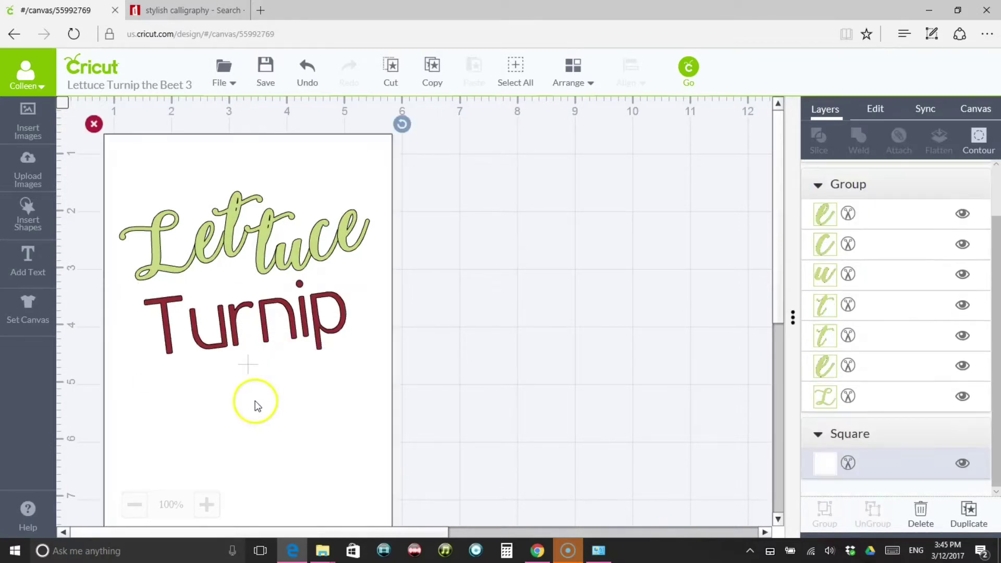
Add the text "the" and set its font to Coneria Script.
{"action": "left_click", "coordinate": [31, 266]}
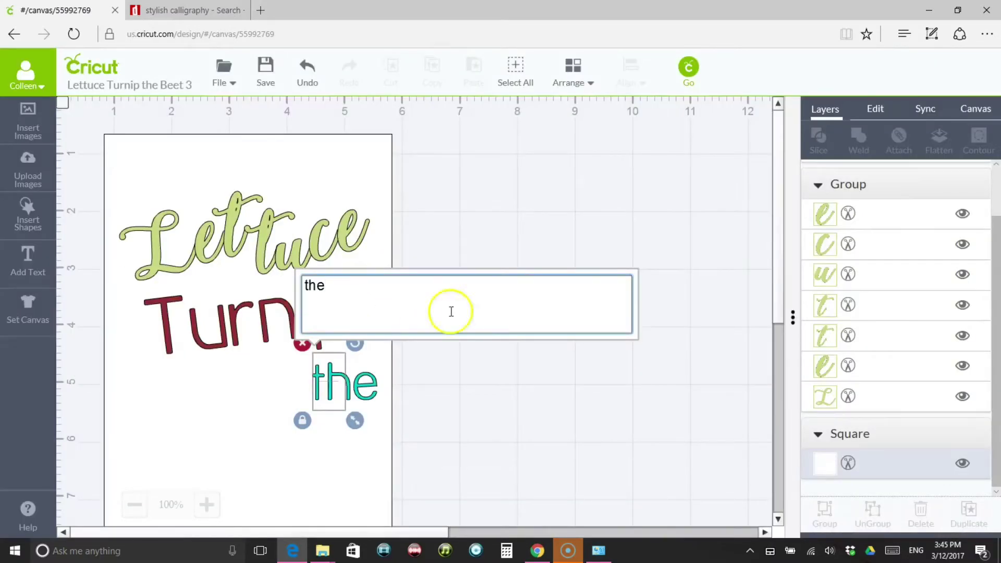
{"action": "left_click", "coordinate": [878, 110]}
{"action": "left_click", "coordinate": [896, 183]}
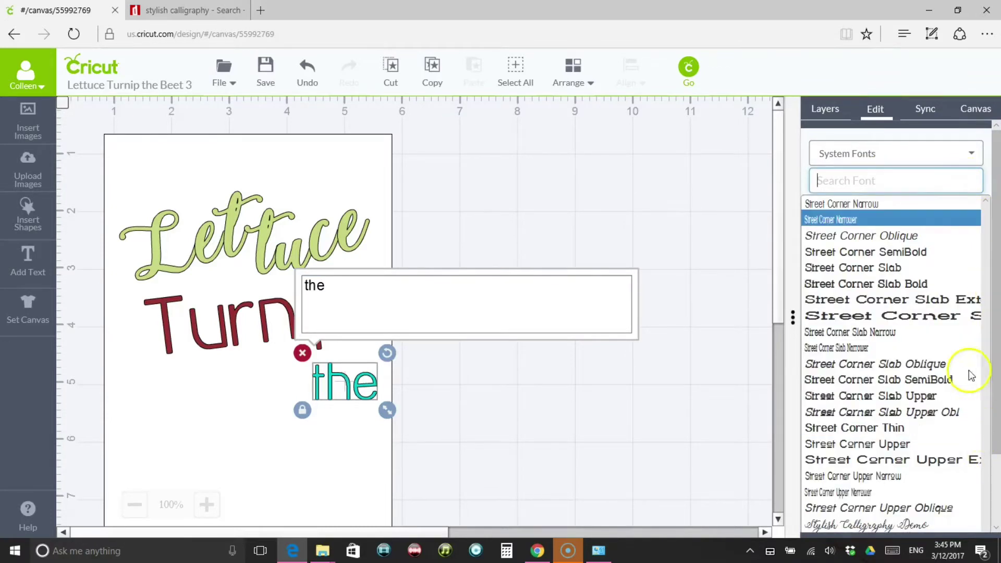
{"action": "scroll", "coordinate": [977, 459], "scroll_direction": "up", "scroll_amount": 10}
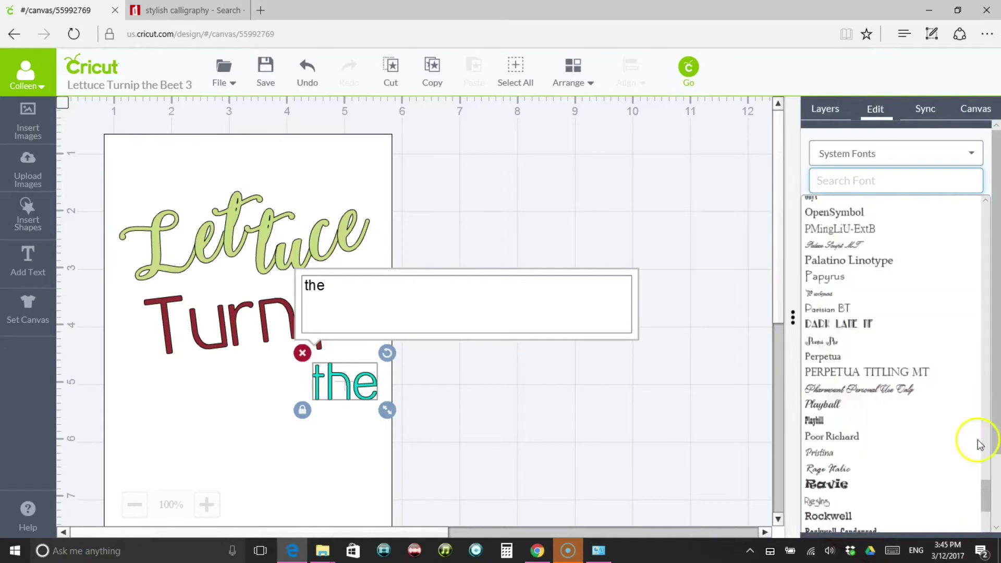
{"action": "left_click_drag", "start_coordinate": [986, 496], "coordinate": [999, 294]}
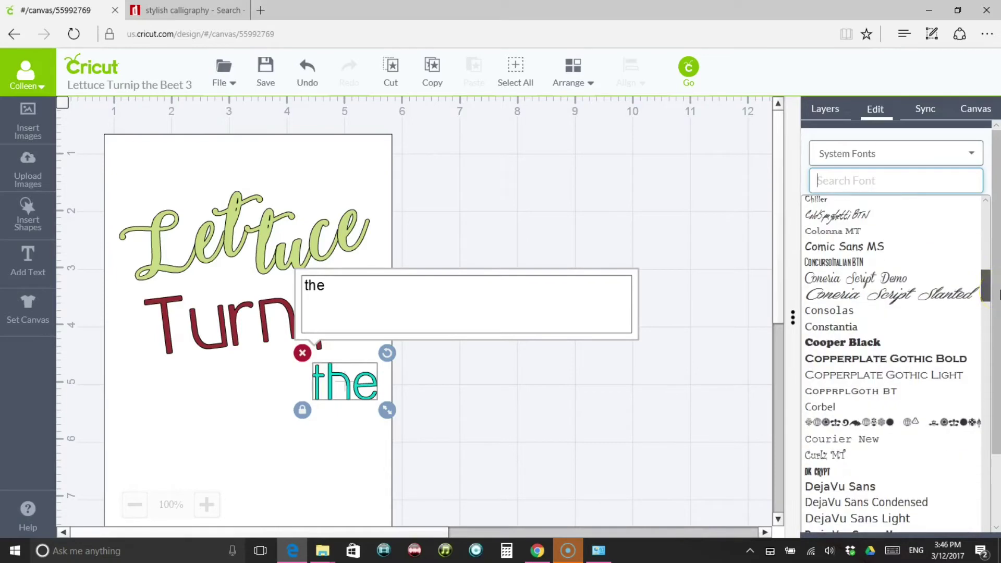
{"action": "left_click", "coordinate": [898, 284]}
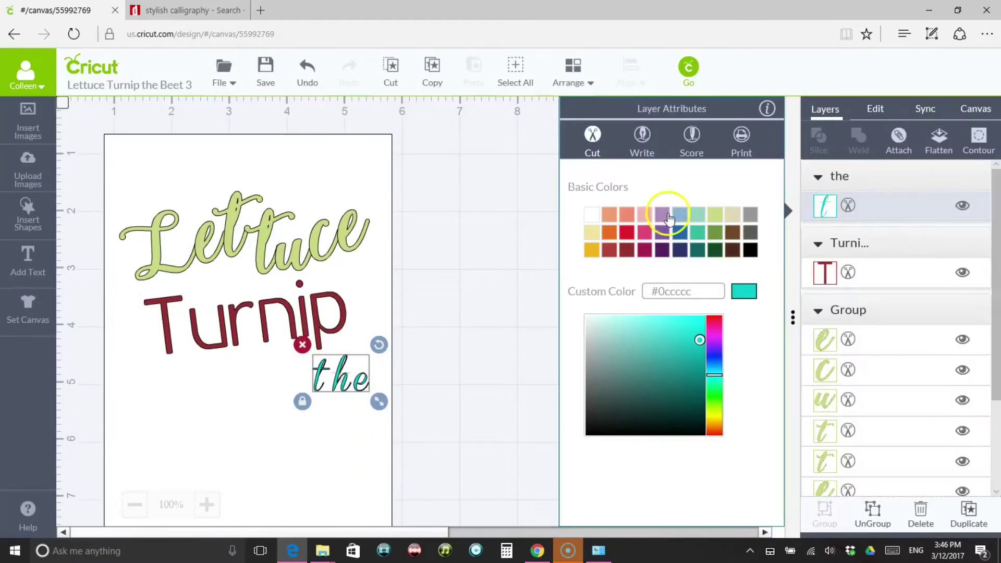
Change the cut color of "the" to the basic color Emerald Green and set its letter spacing to 0 pt.
{"action": "left_click", "coordinate": [717, 250]}
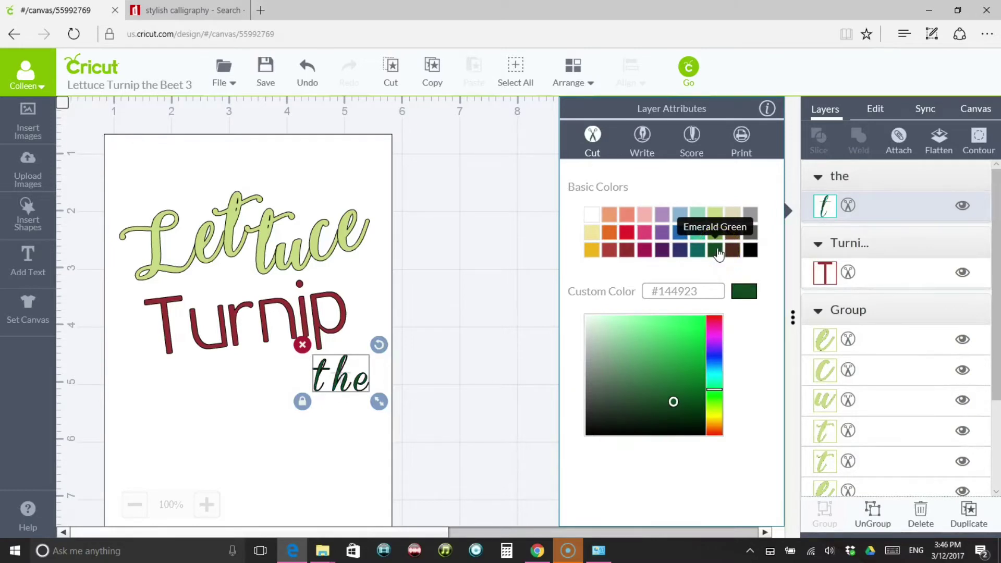
{"action": "left_click", "coordinate": [911, 158]}
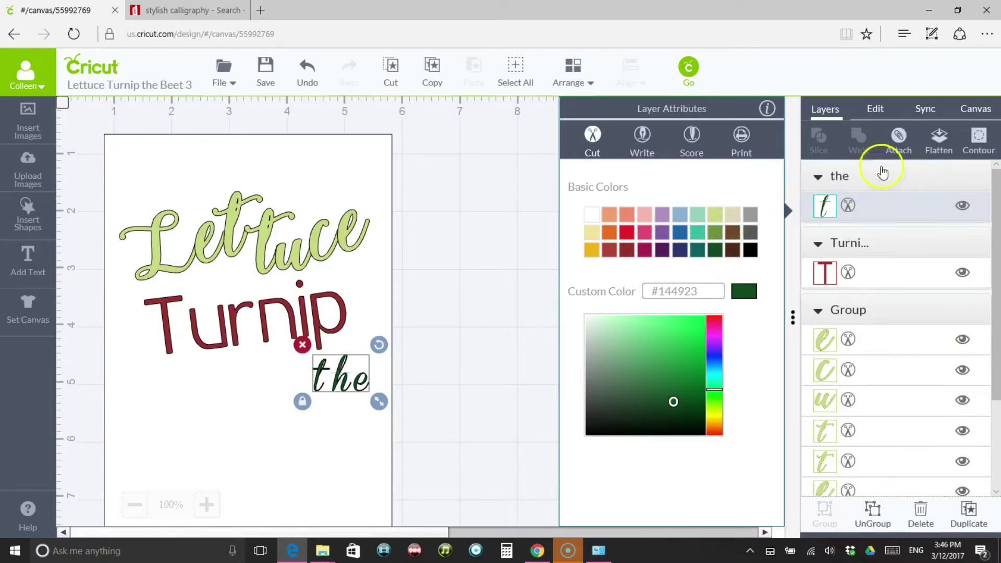
{"action": "left_click", "coordinate": [876, 108]}
{"action": "double_click", "coordinate": [855, 313]}
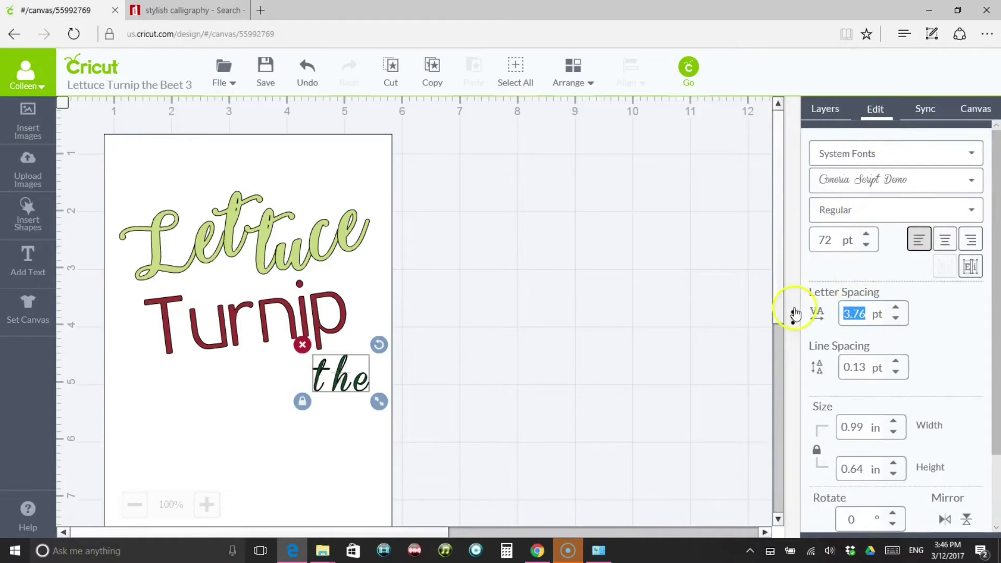
{"action": "type", "text": "0"}
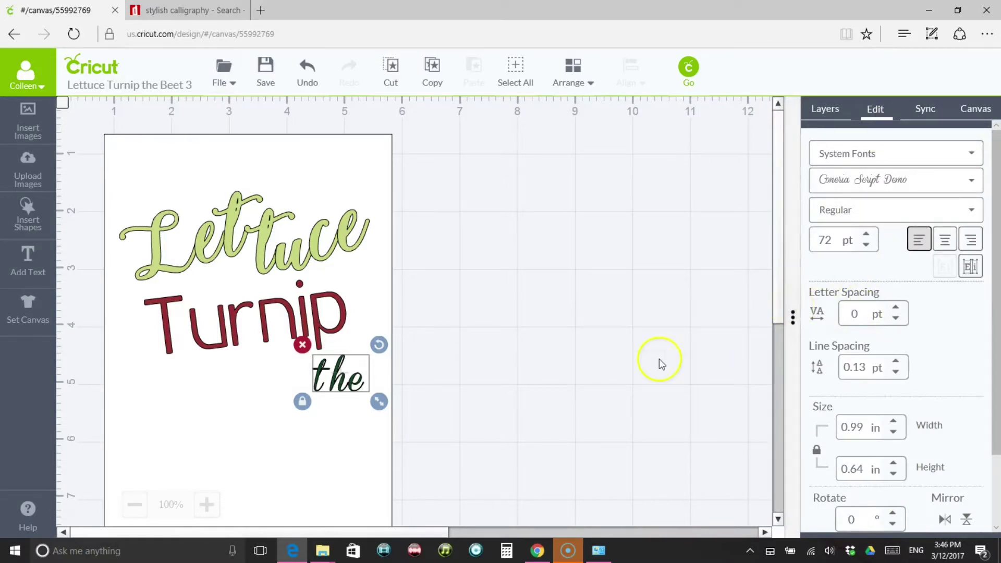
{"action": "left_click", "coordinate": [418, 378]}
Ungroup "the" into separate letters and move the h closer so that it connects to the t.
{"action": "left_click", "coordinate": [351, 375]}
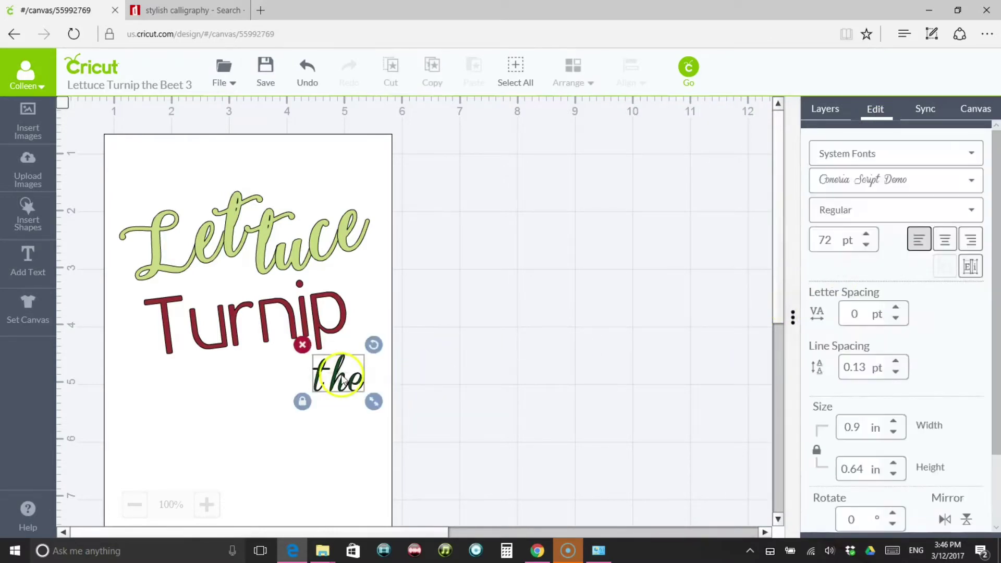
{"action": "right_click", "coordinate": [348, 377]}
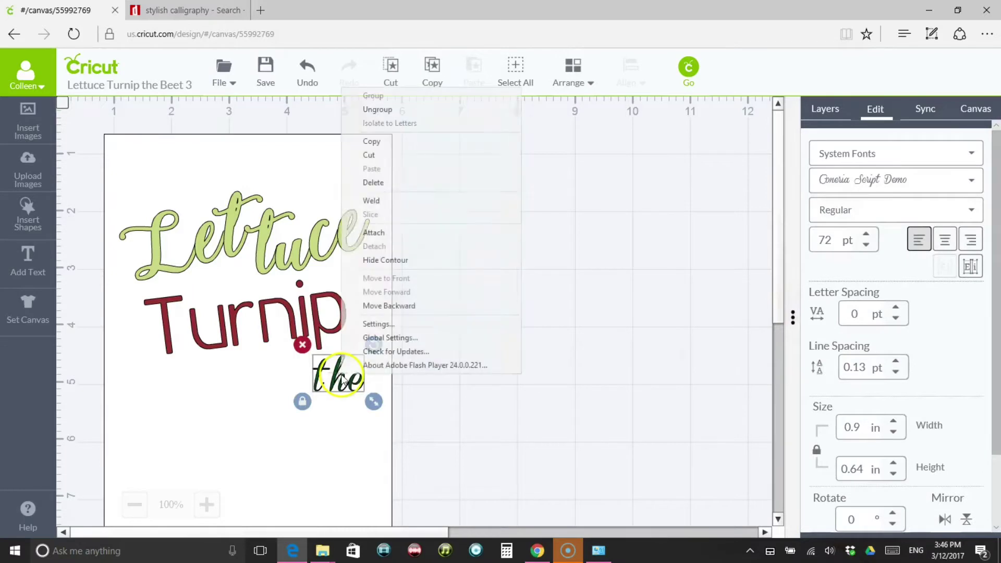
{"action": "left_click", "coordinate": [377, 109]}
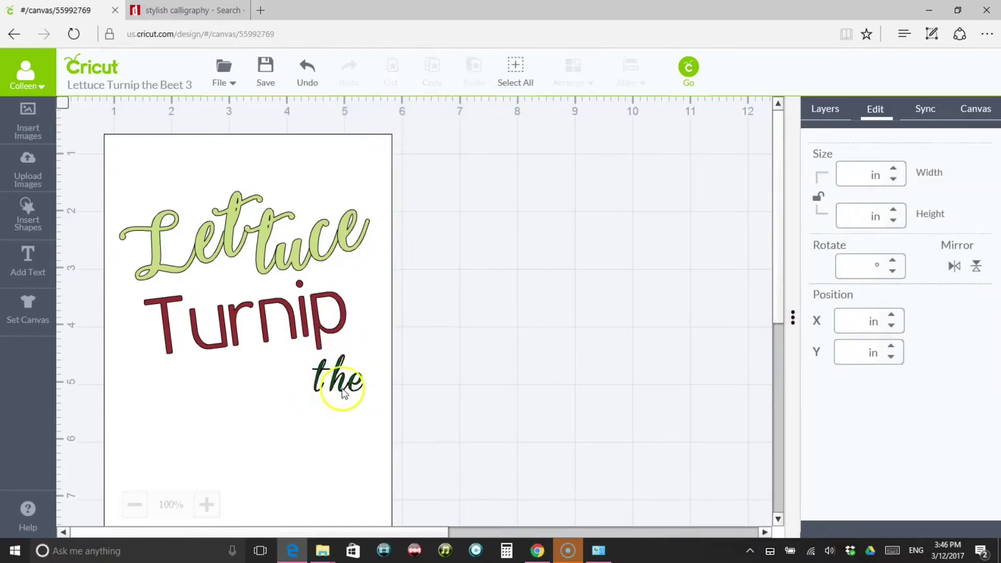
{"action": "left_click_drag", "start_coordinate": [346, 375], "coordinate": [329, 384]}
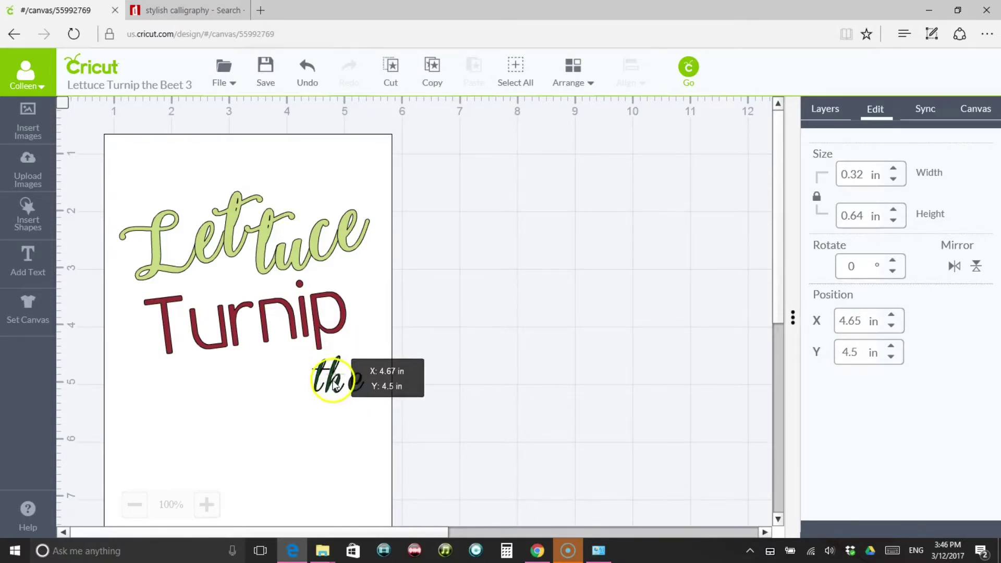
{"action": "left_click_drag", "start_coordinate": [332, 382], "coordinate": [332, 384]}
Move the white background aside, clear of the words, and group the connected letters of "the".
{"action": "left_click_drag", "start_coordinate": [257, 421], "coordinate": [626, 427]}
{"action": "left_click_drag", "start_coordinate": [325, 374], "coordinate": [358, 365]}
{"action": "left_click", "coordinate": [415, 415]}
{"action": "right_click", "coordinate": [358, 365]}
{"action": "left_click", "coordinate": [353, 412]}
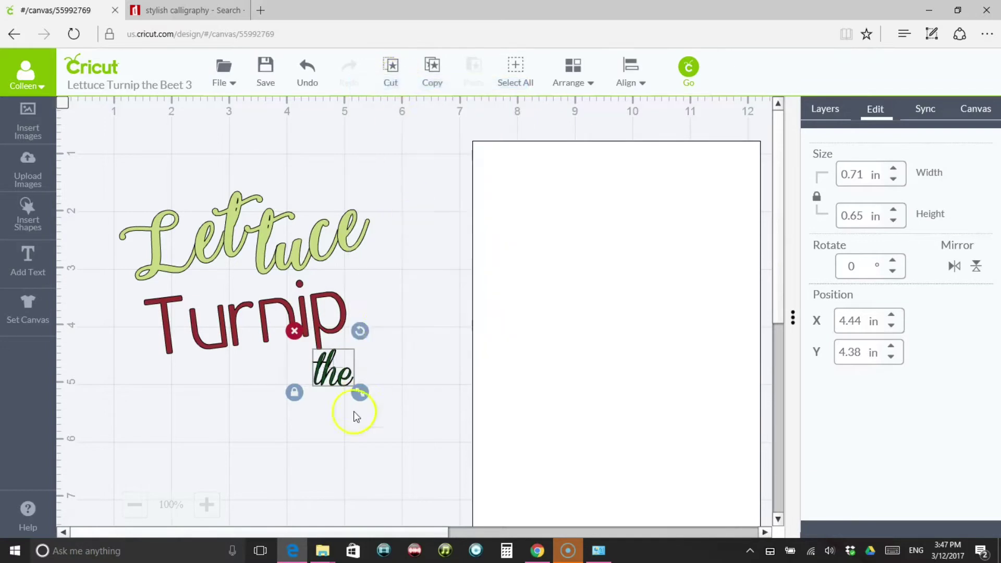
Center "the" beneath Turnip, tilt it upward to about 344° and enlarge it to about 1.05 by 0.96 in.
{"action": "left_click_drag", "start_coordinate": [336, 373], "coordinate": [252, 389]}
{"action": "mouse_move", "coordinate": [278, 351]}
{"action": "left_mouse_down"}
{"action": "mouse_move", "coordinate": [254, 340]}
{"action": "mouse_move", "coordinate": [272, 346]}
{"action": "left_mouse_up"}
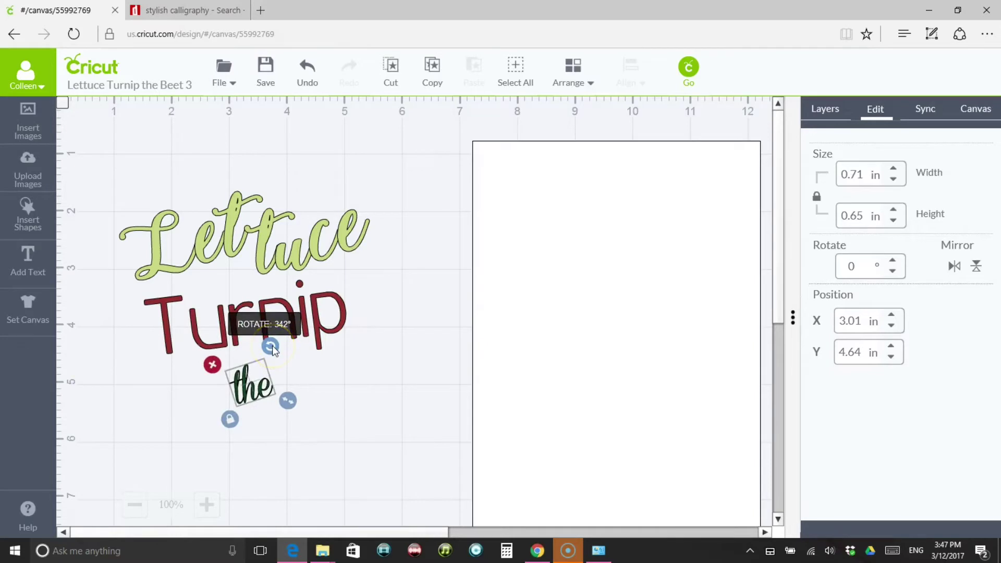
{"action": "left_click", "coordinate": [334, 311]}
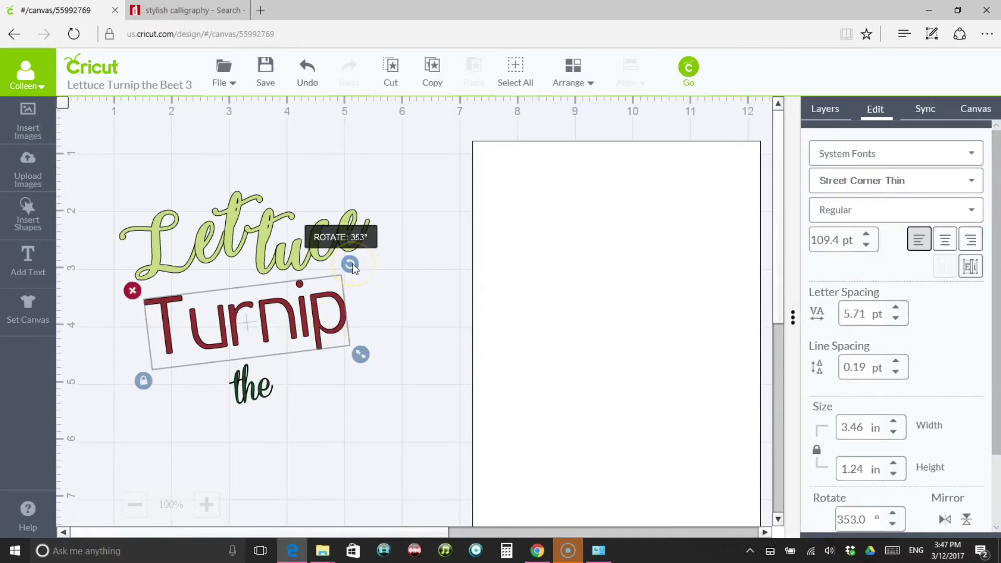
{"action": "left_click", "coordinate": [367, 240]}
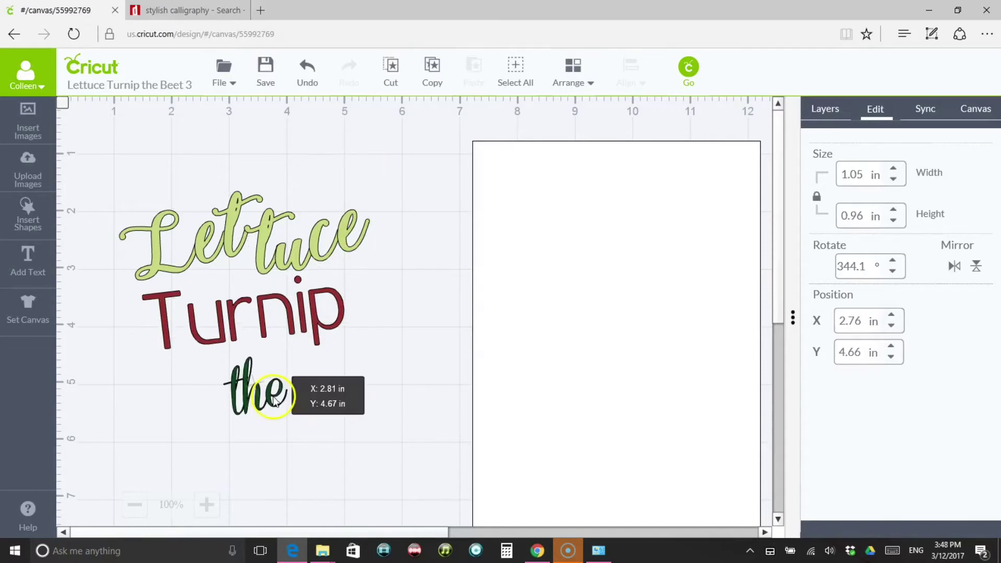
{"action": "left_click_drag", "start_coordinate": [266, 399], "coordinate": [270, 399]}
{"action": "left_click", "coordinate": [380, 441]}
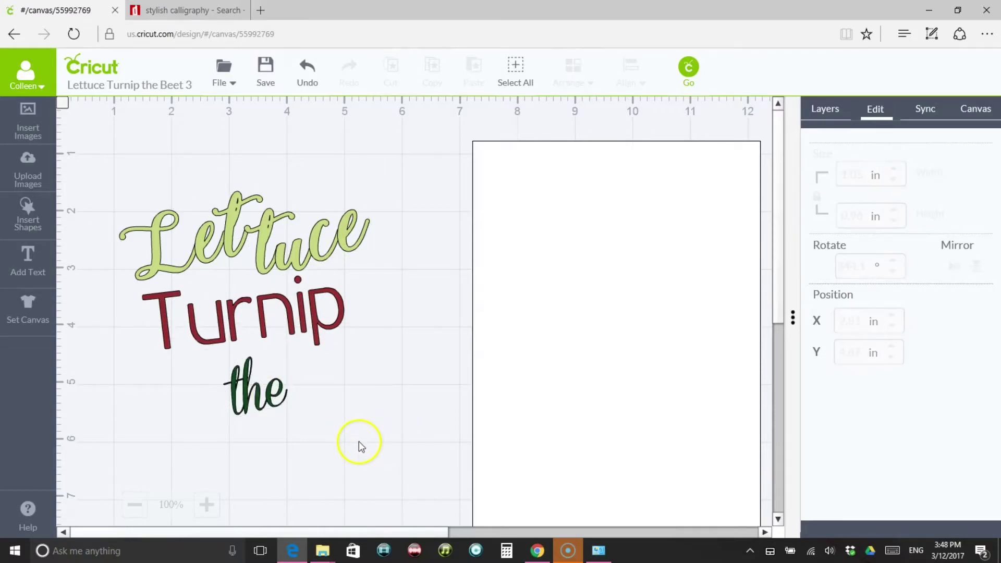
Add the text BEET and set its font to Cooper Black.
{"action": "scroll", "coordinate": [359, 440], "scroll_direction": "down", "scroll_amount": 3}
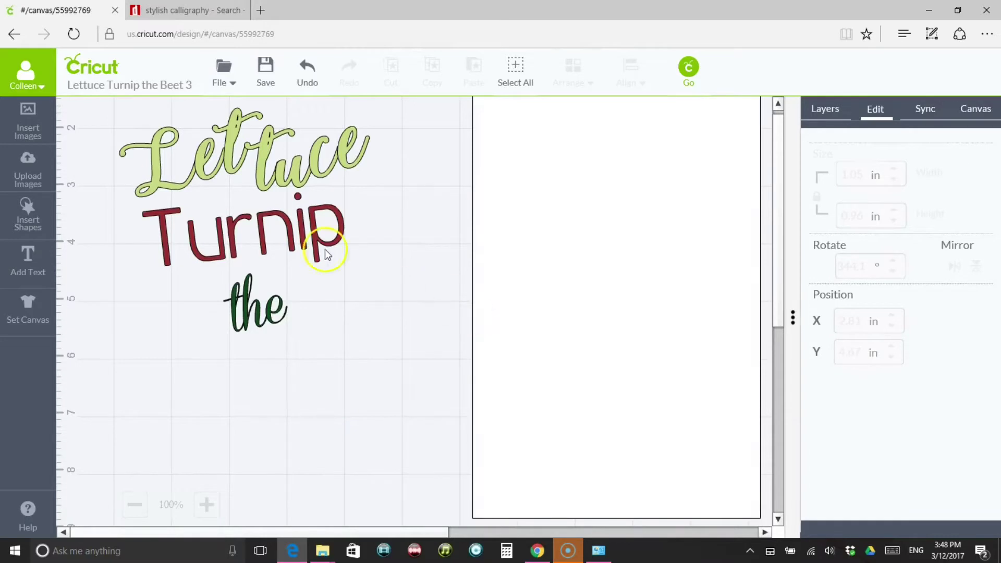
{"action": "left_click", "coordinate": [36, 255]}
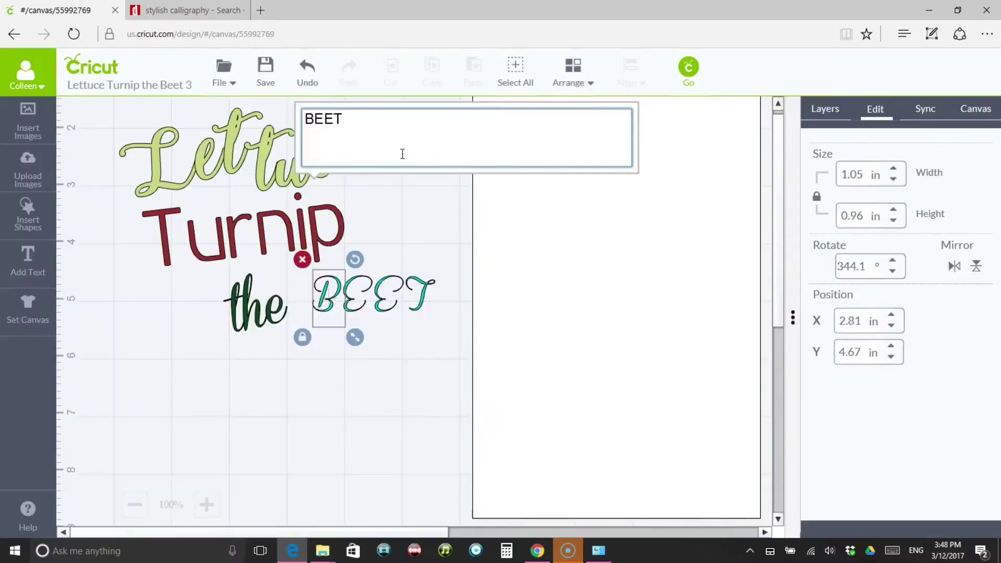
{"action": "left_click", "coordinate": [877, 107]}
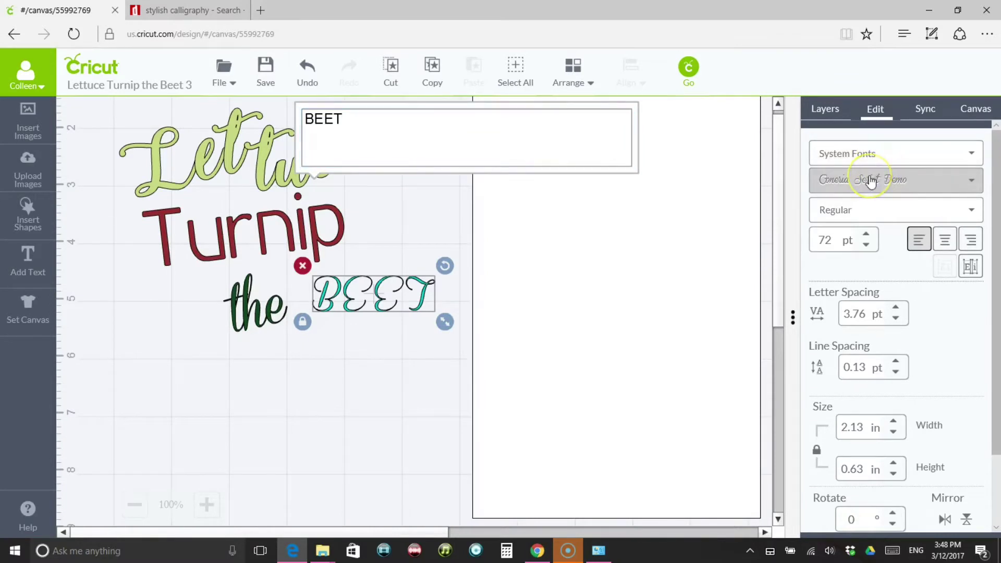
{"action": "left_click", "coordinate": [913, 179]}
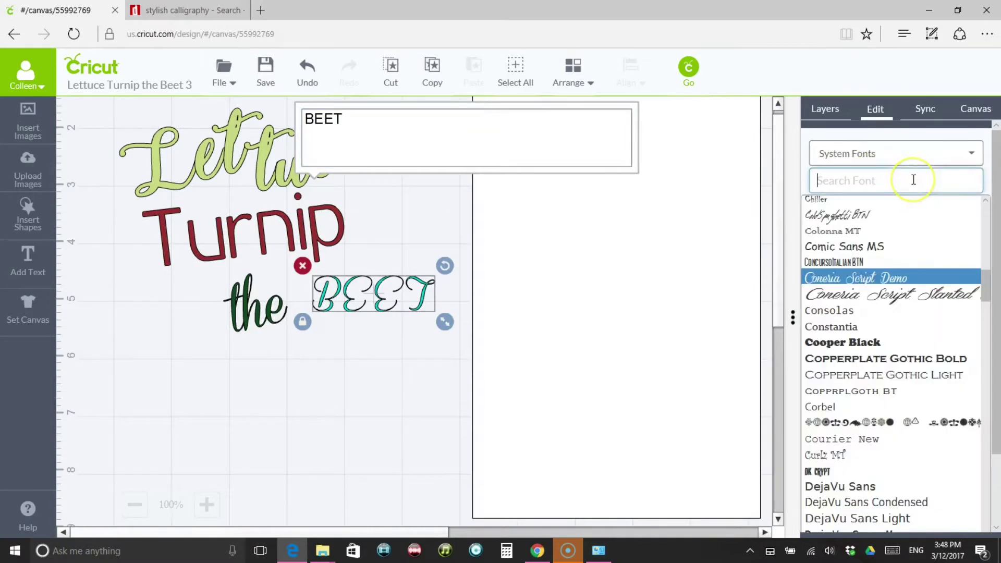
{"action": "type", "text": "cooper"}
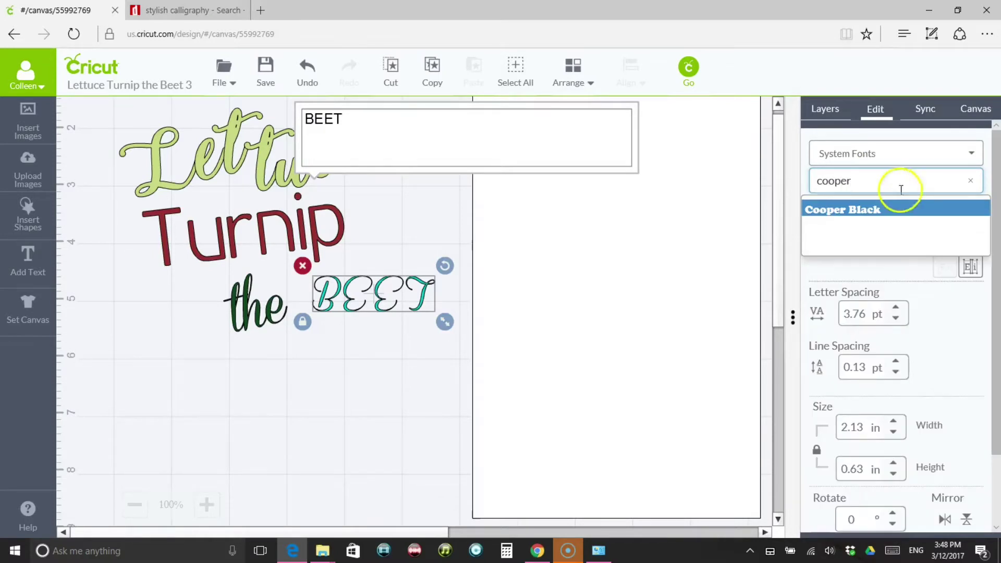
{"action": "left_click", "coordinate": [871, 210]}
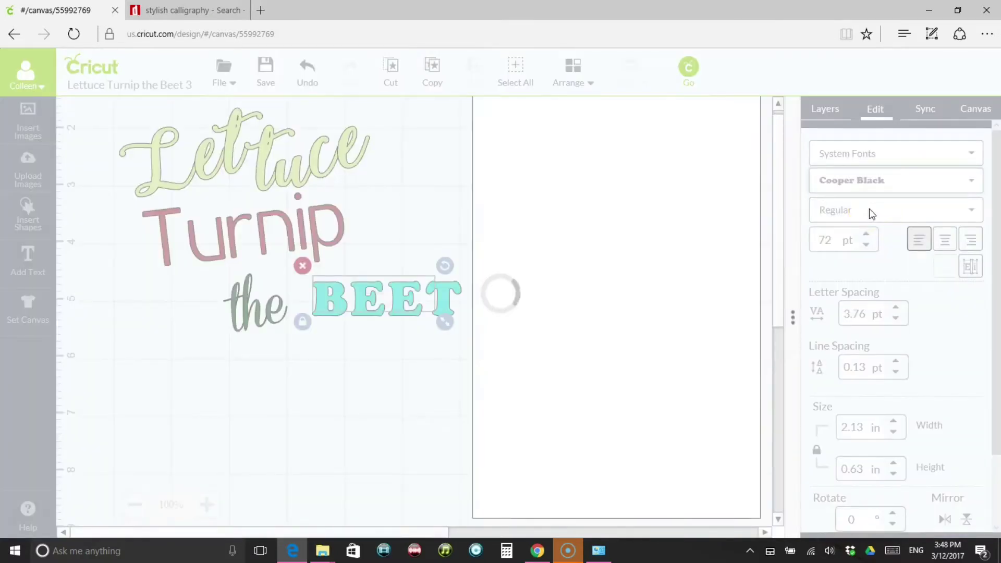
Place BEET beneath "the" and change its cut color to the basic color Royal Violet.
{"action": "left_click_drag", "start_coordinate": [365, 305], "coordinate": [239, 391]}
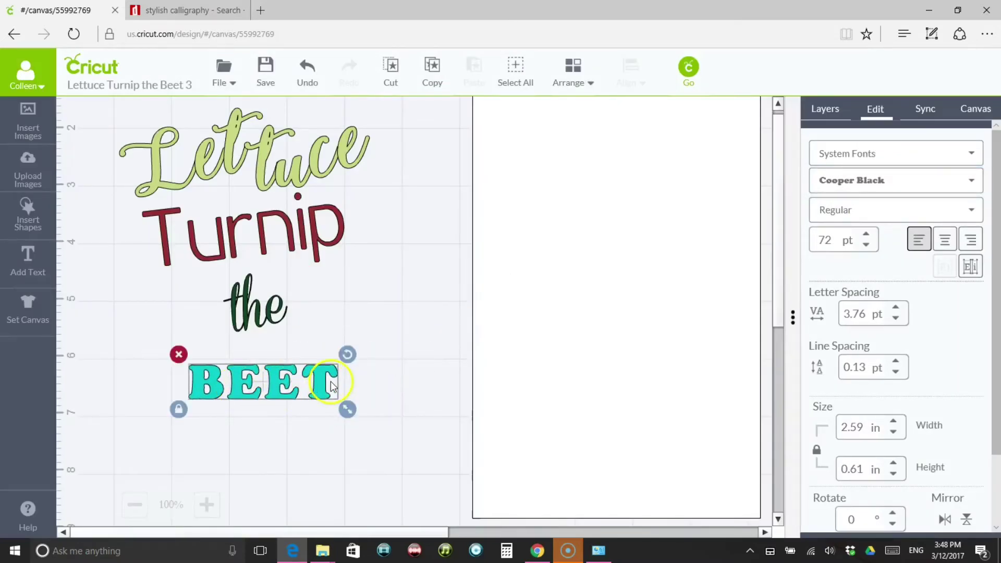
{"action": "left_click", "coordinate": [823, 108]}
{"action": "left_click", "coordinate": [824, 207]}
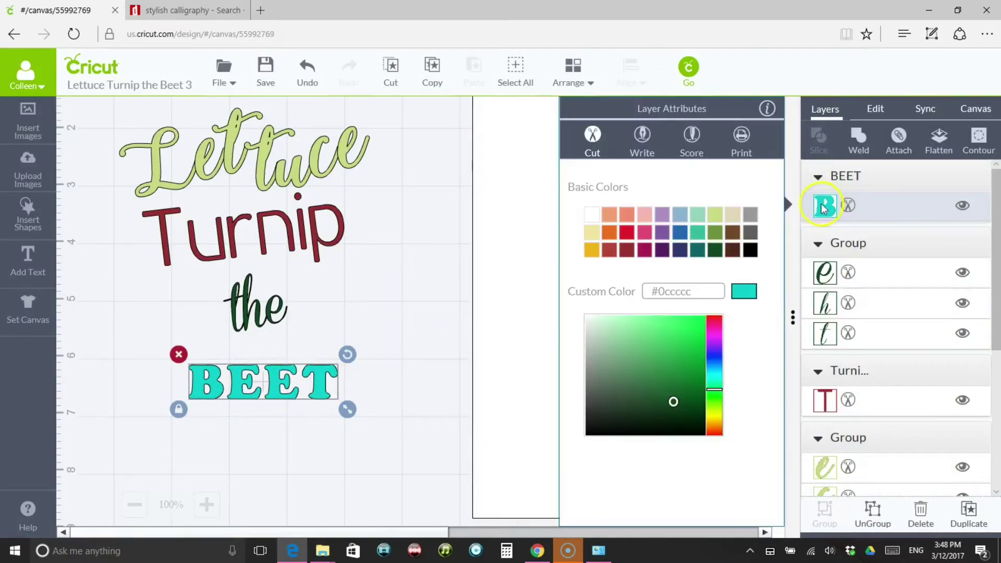
{"action": "left_click", "coordinate": [662, 251]}
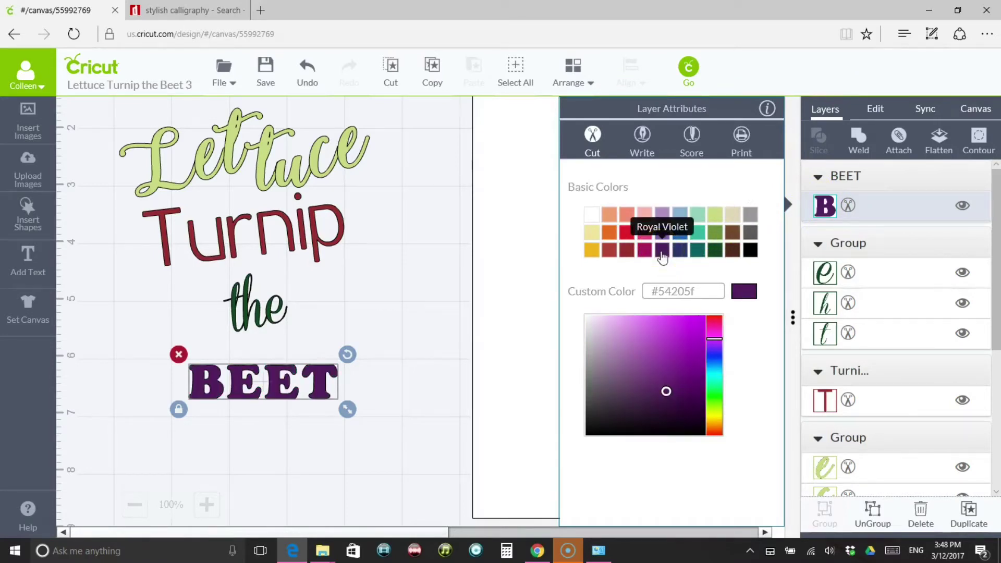
Tilt BEET upward to match the other words, enlarge it, and place it just below "the".
{"action": "left_click_drag", "start_coordinate": [347, 355], "coordinate": [336, 338]}
{"action": "left_click_drag", "start_coordinate": [353, 394], "coordinate": [468, 513]}
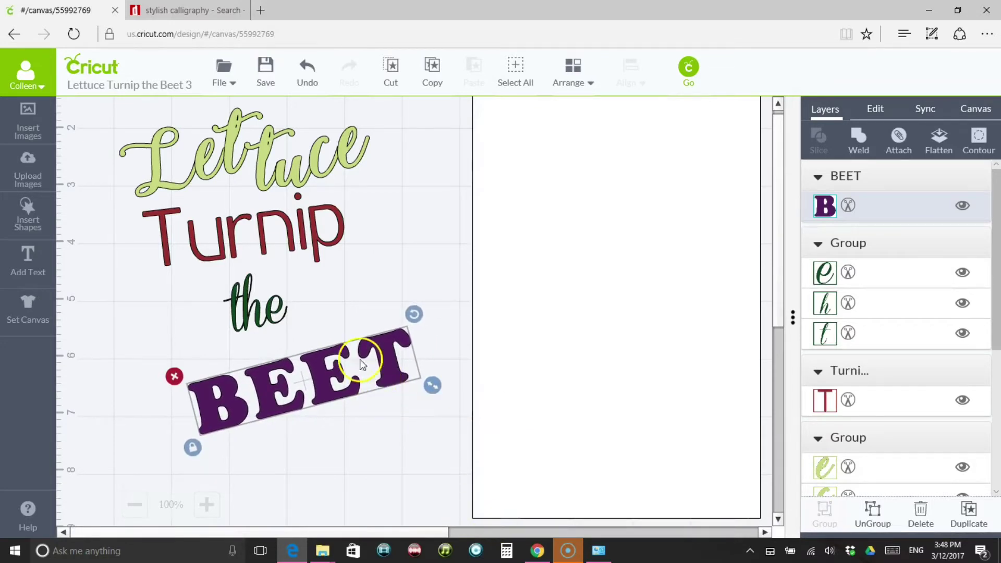
{"action": "left_click_drag", "start_coordinate": [291, 337], "coordinate": [290, 338]}
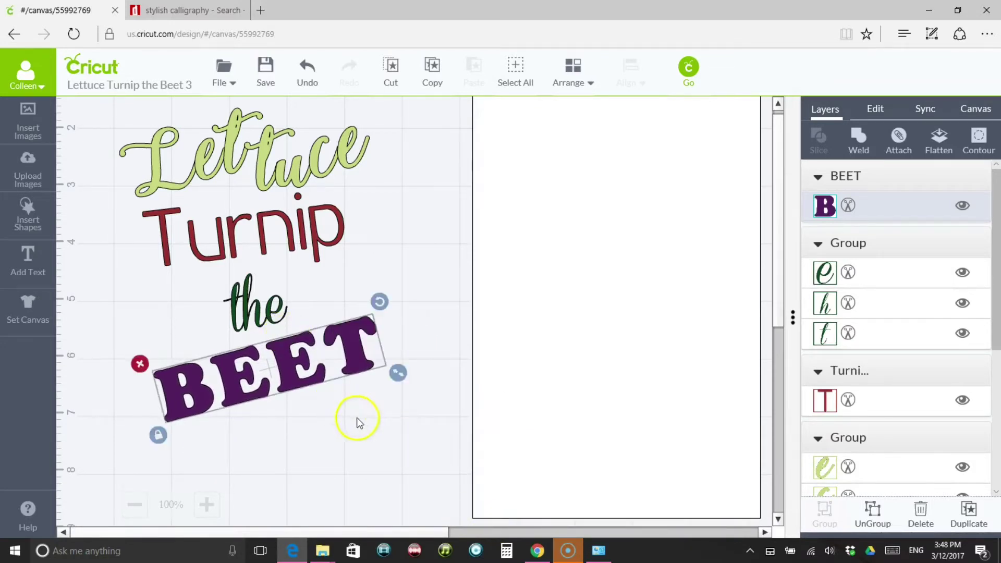
{"action": "left_click", "coordinate": [388, 403]}
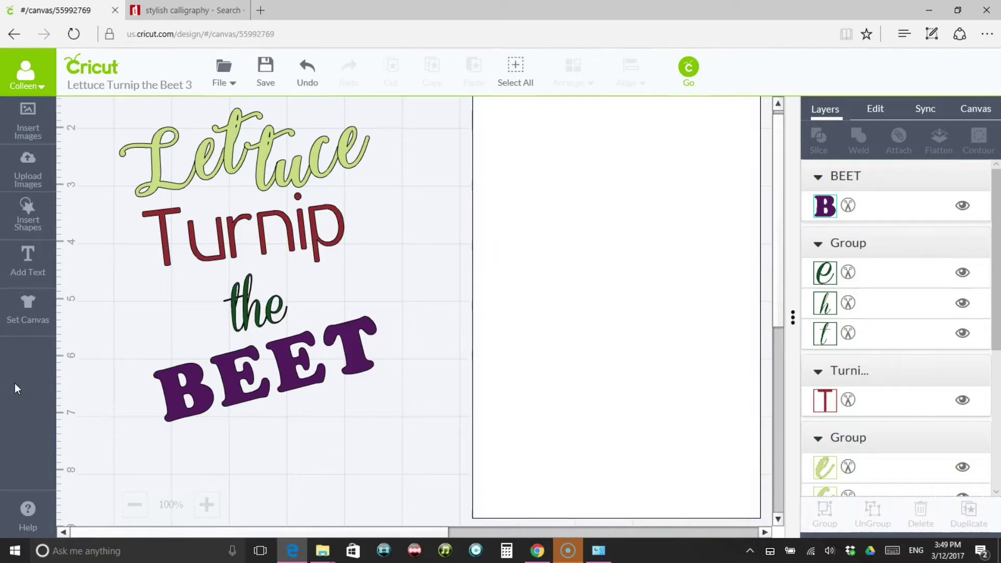
Move the white background back behind the four words and shift Lettuce slightly to fit within it.
{"action": "key", "text": "ctrl+minus"}
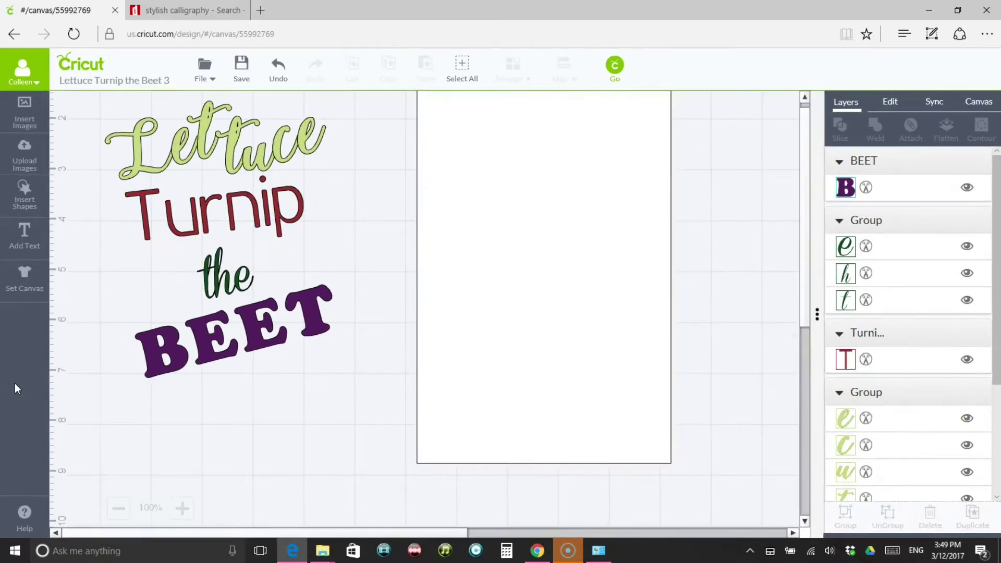
{"action": "key", "text": "ctrl+minus"}
{"action": "key", "text": "ctrl+minus"}
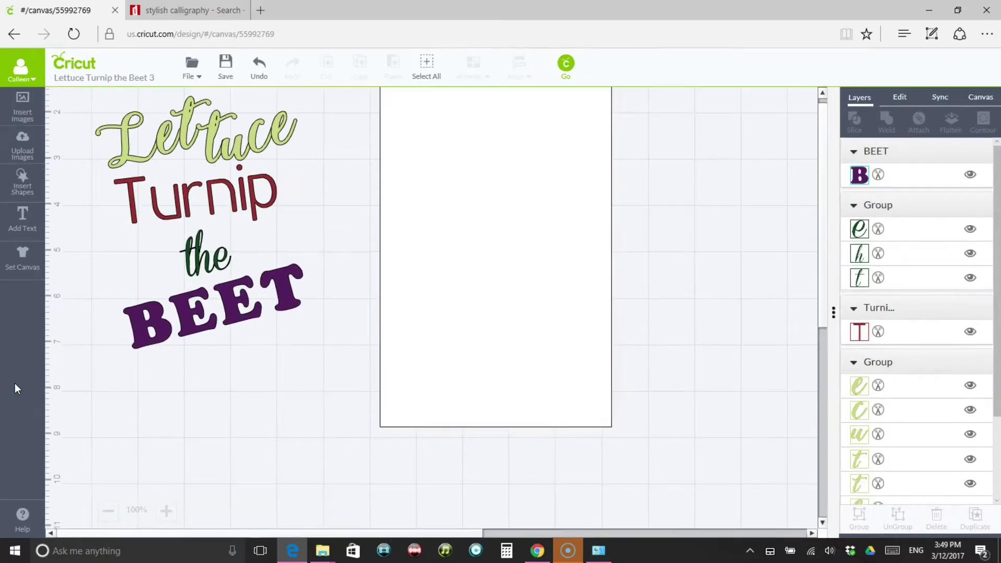
{"action": "key", "text": "ctrl+minus"}
{"action": "scroll", "coordinate": [241, 431], "scroll_direction": "up", "scroll_amount": 2}
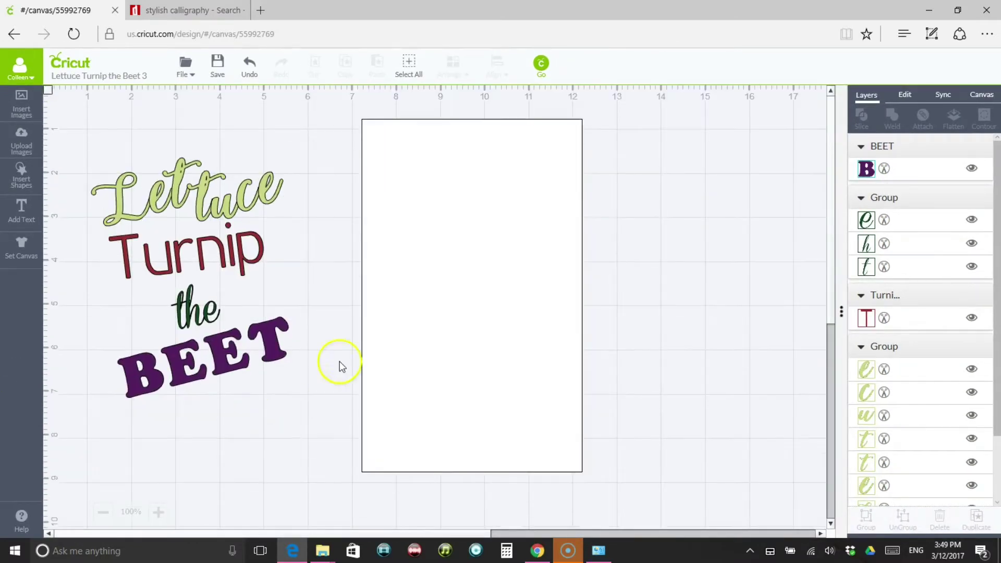
{"action": "left_click_drag", "start_coordinate": [365, 297], "coordinate": [44, 316]}
{"action": "left_click", "coordinate": [415, 205]}
{"action": "mouse_move", "coordinate": [253, 152]}
{"action": "left_mouse_down"}
{"action": "mouse_move", "coordinate": [252, 171]}
{"action": "mouse_move", "coordinate": [252, 162]}
{"action": "left_mouse_up"}
{"action": "left_click", "coordinate": [351, 283]}
{"action": "mouse_move", "coordinate": [273, 437]}
{"action": "left_mouse_down"}
{"action": "mouse_move", "coordinate": [267, 461]}
{"action": "mouse_move", "coordinate": [276, 420]}
{"action": "left_mouse_up"}
{"action": "left_click", "coordinate": [375, 392]}
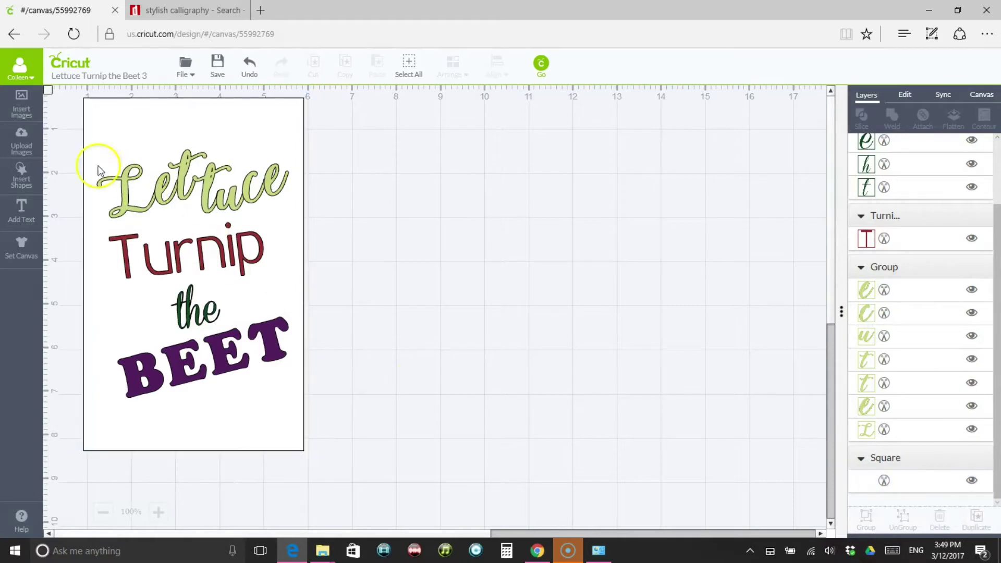
Select all four words together with the white background and align them to their horizontal center.
{"action": "left_click_drag", "start_coordinate": [64, 91], "coordinate": [376, 487]}
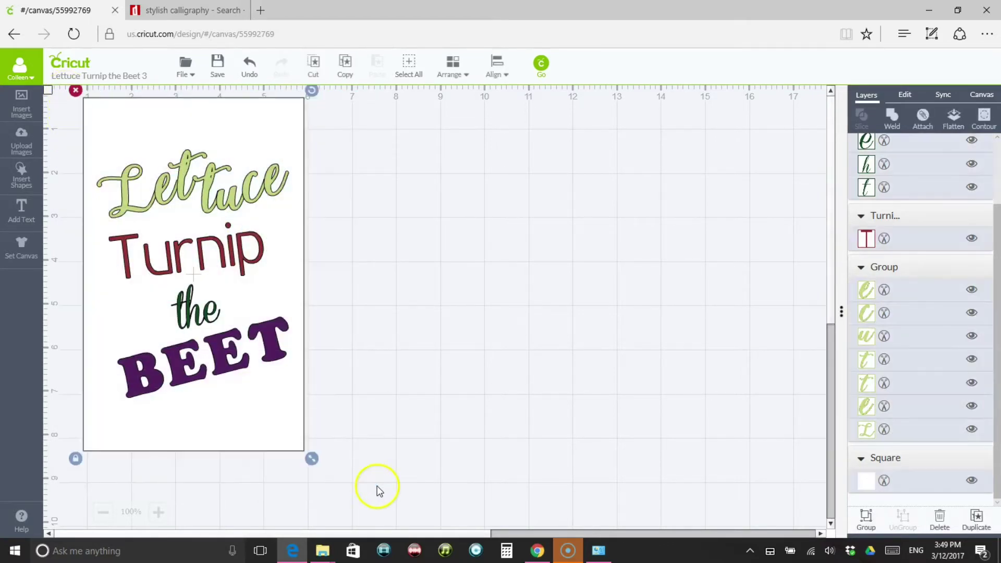
{"action": "left_click", "coordinate": [501, 78]}
{"action": "left_click", "coordinate": [524, 131]}
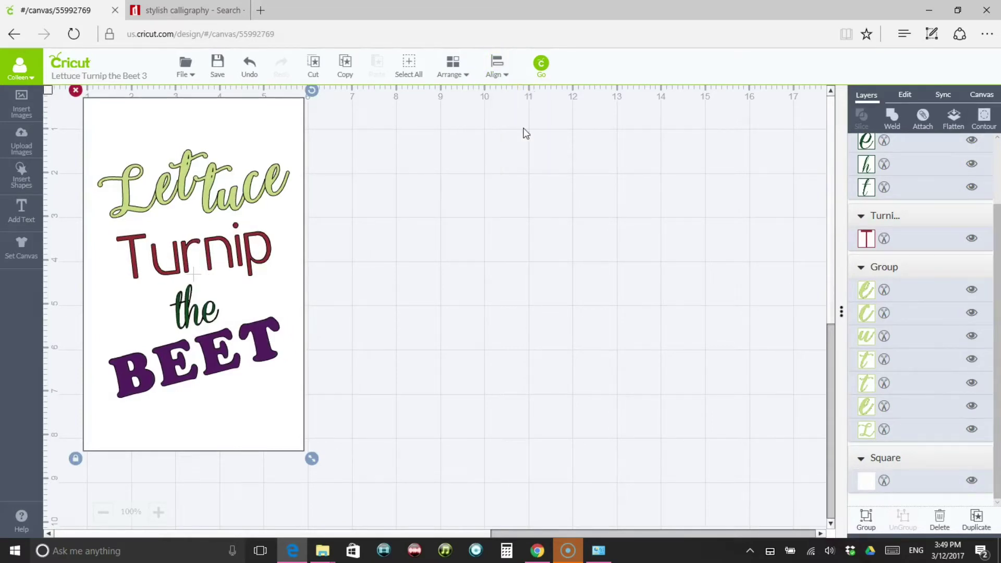
{"action": "left_click", "coordinate": [490, 274]}
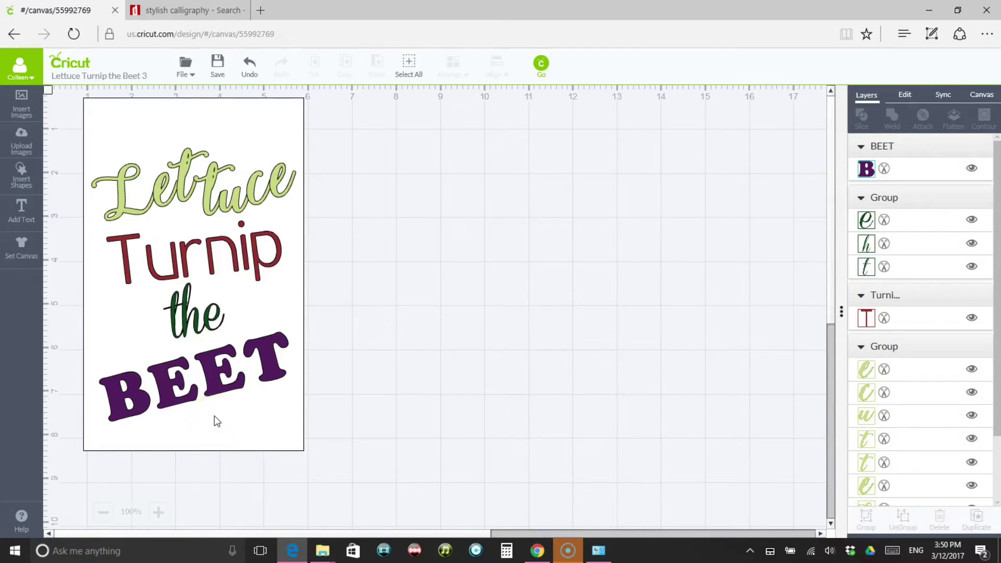
Shrink "the" slightly between Turnip and BEET, and move BEET up closer beneath it.
{"action": "left_click", "coordinate": [197, 314]}
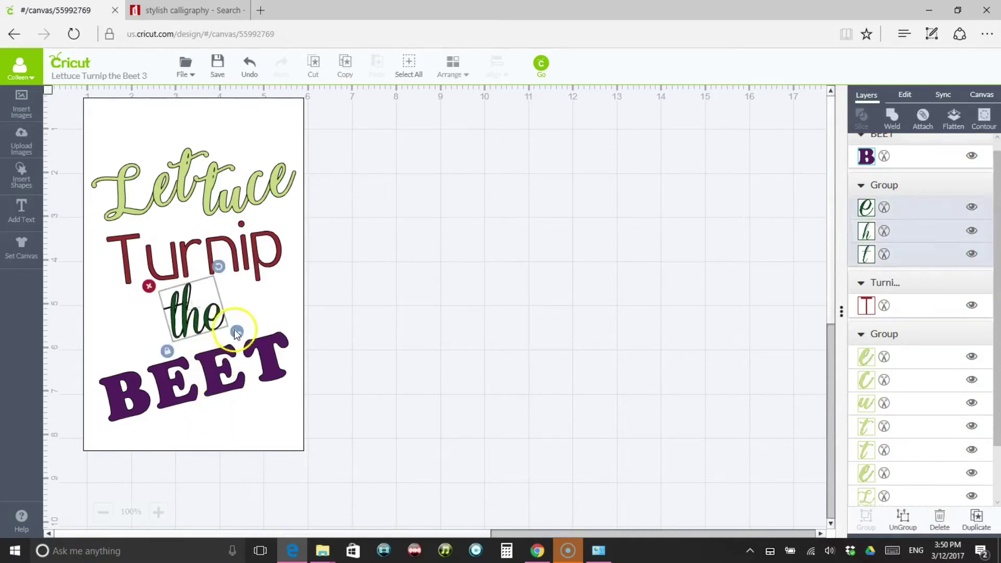
{"action": "left_click_drag", "start_coordinate": [237, 332], "coordinate": [198, 310]}
{"action": "left_click_drag", "start_coordinate": [214, 364], "coordinate": [211, 349]}
{"action": "left_click", "coordinate": [384, 342]}
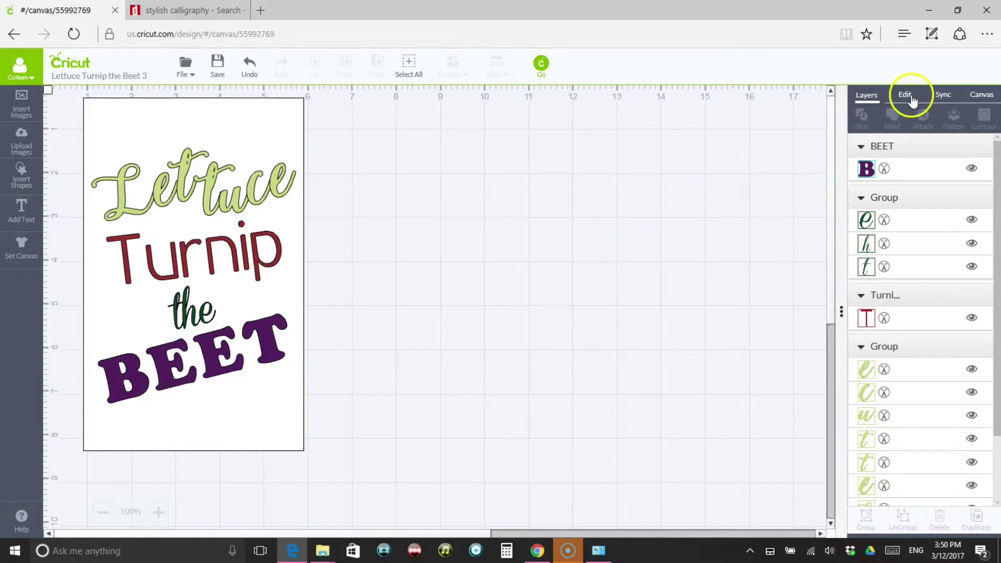
Add a text element reading 7 and set it to the vintage ornament system font, found by searching the fonts for "vintage".
{"action": "left_click", "coordinate": [31, 222]}
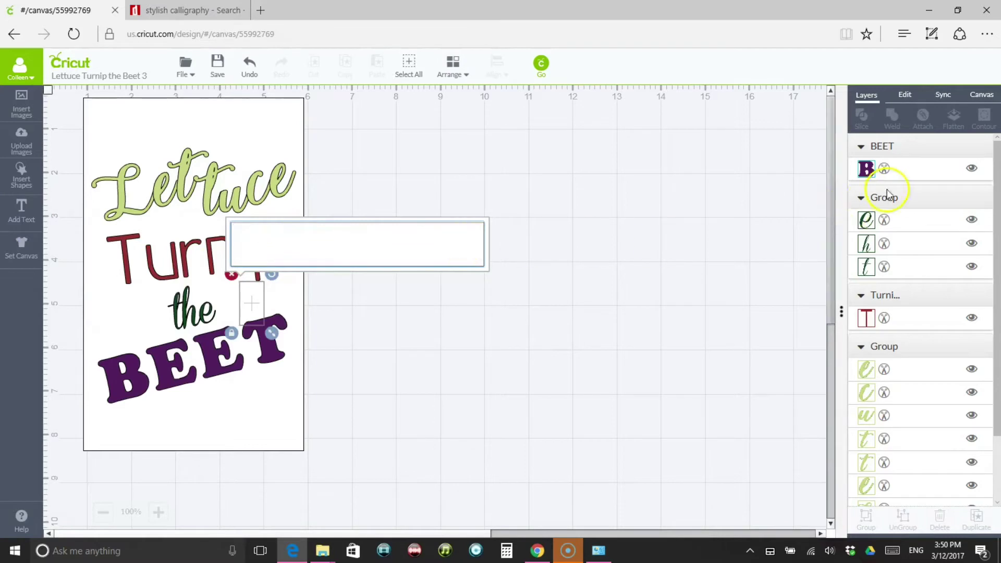
{"action": "left_click", "coordinate": [907, 96]}
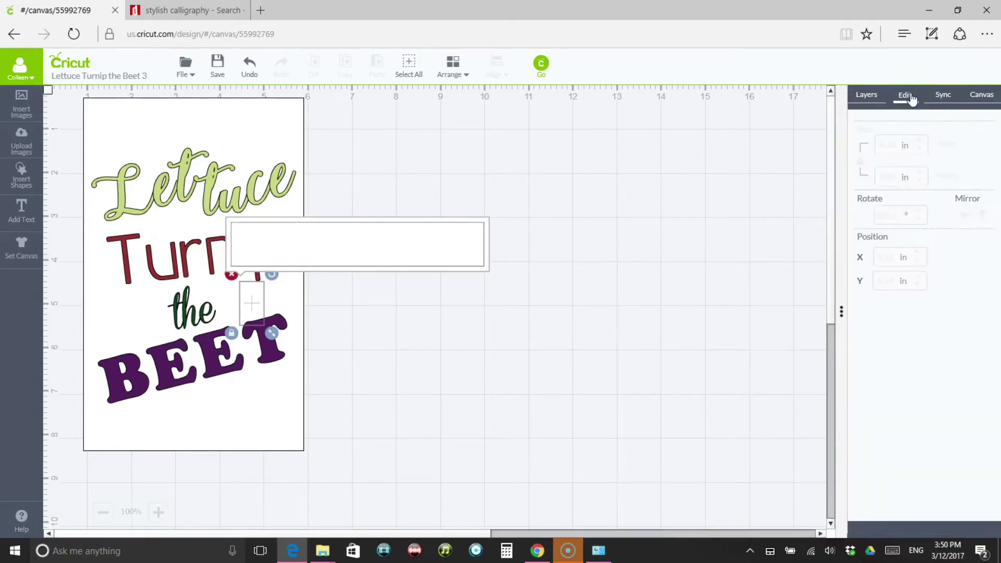
{"action": "left_click", "coordinate": [287, 235]}
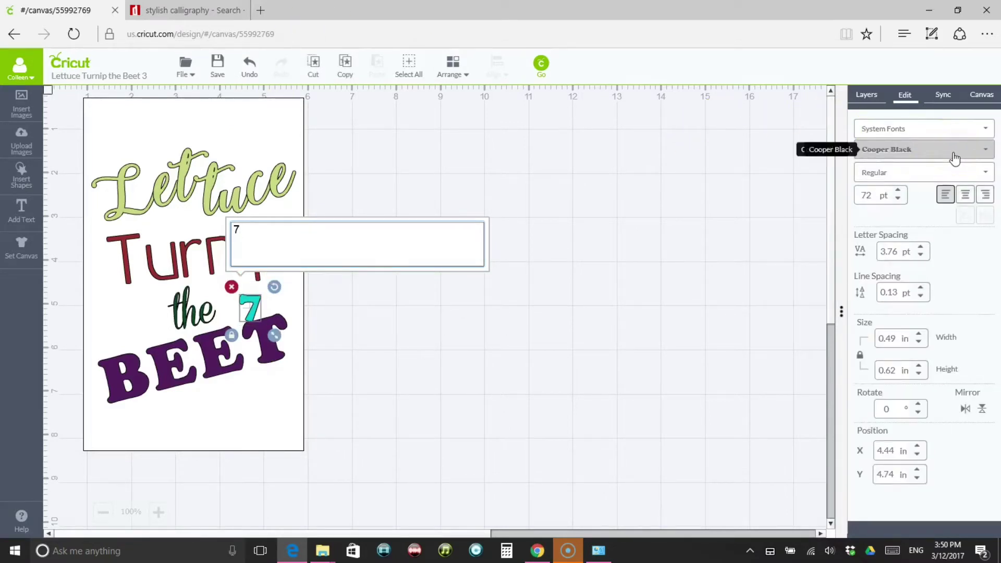
{"action": "left_click", "coordinate": [955, 156]}
{"action": "type", "text": "cooper"}
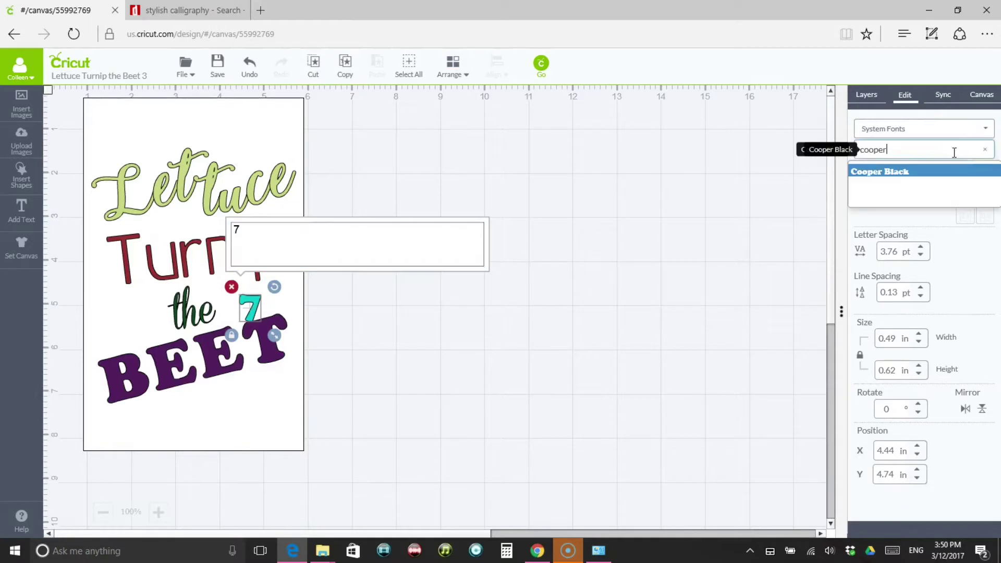
{"action": "left_click", "coordinate": [924, 148]}
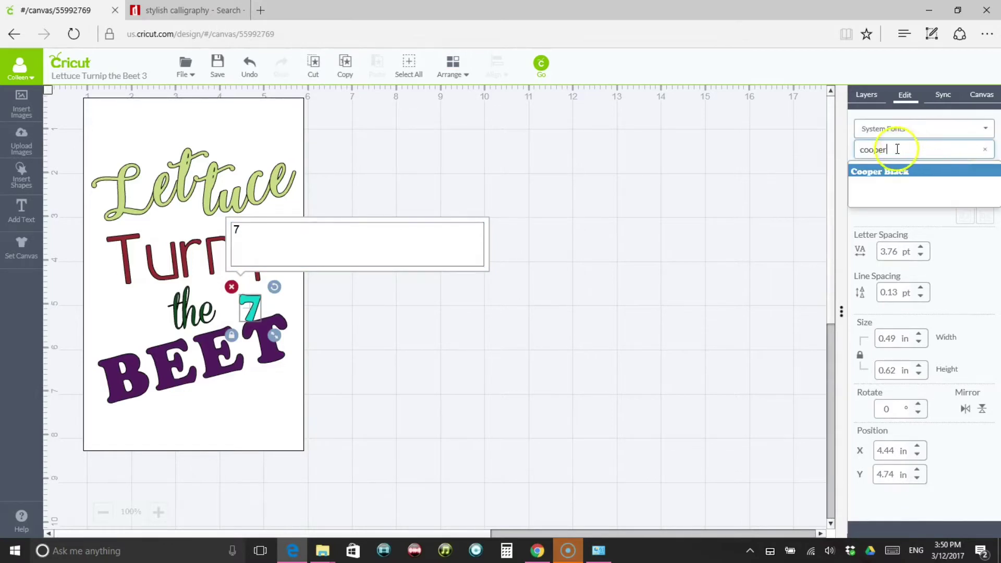
{"action": "left_click_drag", "start_coordinate": [917, 150], "coordinate": [831, 155]}
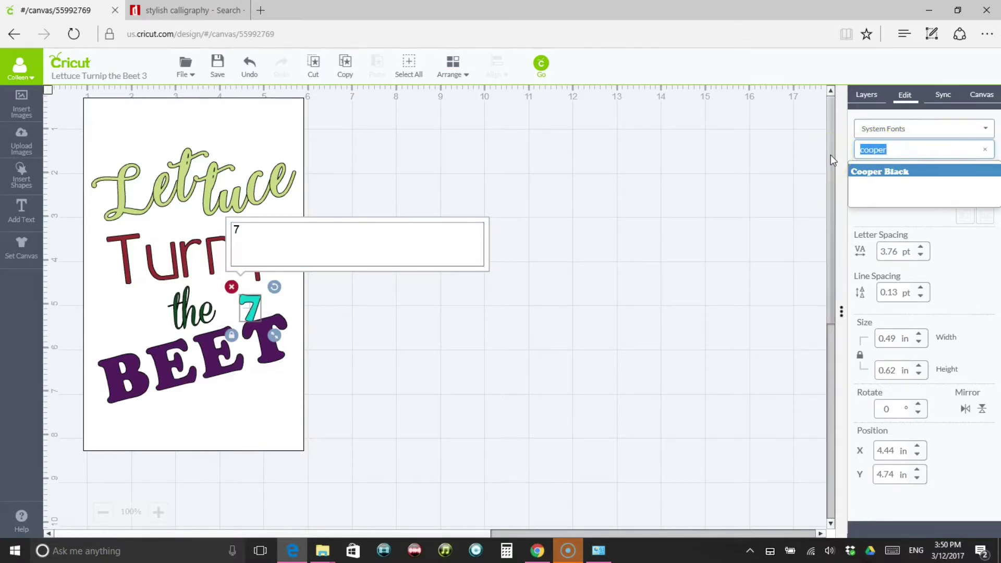
{"action": "type", "text": "vintage"}
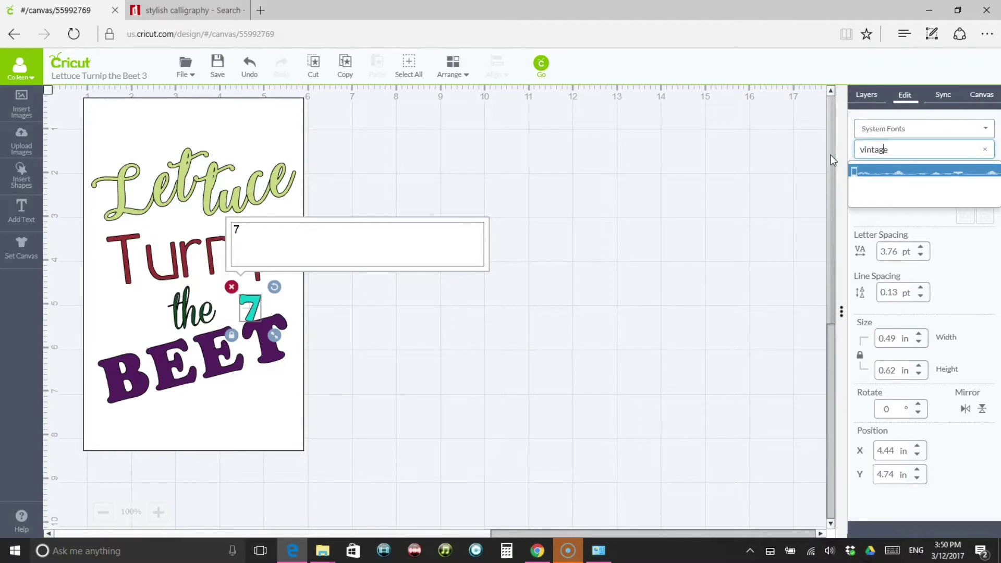
{"action": "left_click", "coordinate": [885, 174]}
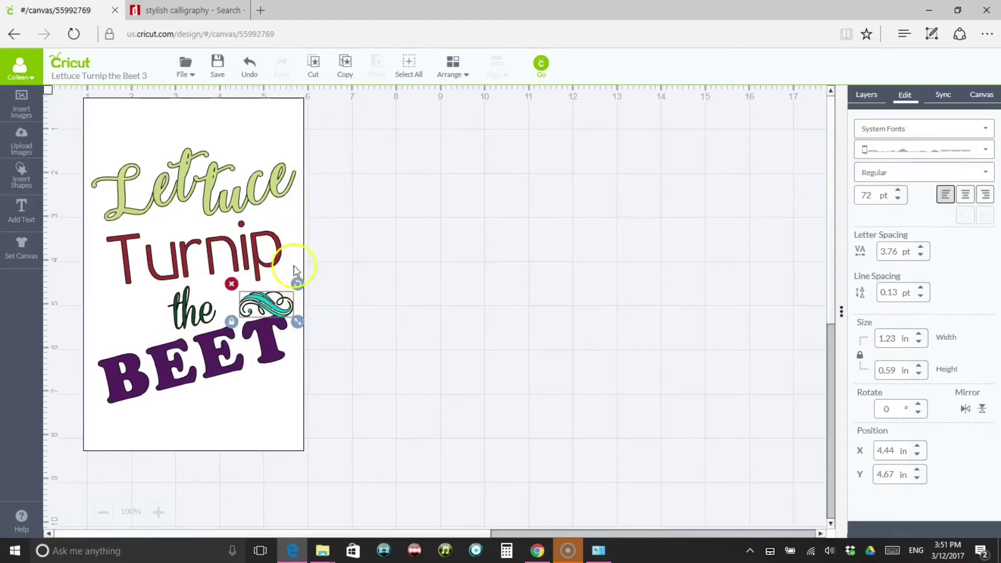
Tilt the swash ornament to about 344.8°, enlarge it to about 1.42 in wide, and place it above the end of Lettuce.
{"action": "left_click", "coordinate": [307, 305]}
{"action": "left_click_drag", "start_coordinate": [267, 308], "coordinate": [297, 113]}
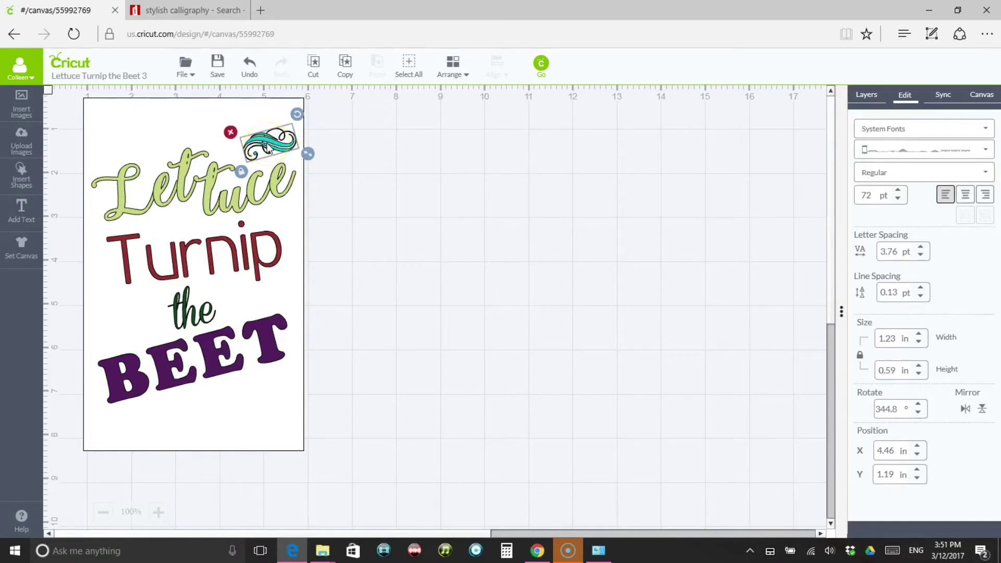
{"action": "left_click", "coordinate": [330, 139]}
{"action": "mouse_move", "coordinate": [266, 148]}
{"action": "left_mouse_down"}
{"action": "mouse_move", "coordinate": [316, 159]}
{"action": "mouse_move", "coordinate": [273, 151]}
{"action": "mouse_move", "coordinate": [282, 150]}
{"action": "left_mouse_up"}
{"action": "left_click", "coordinate": [360, 152]}
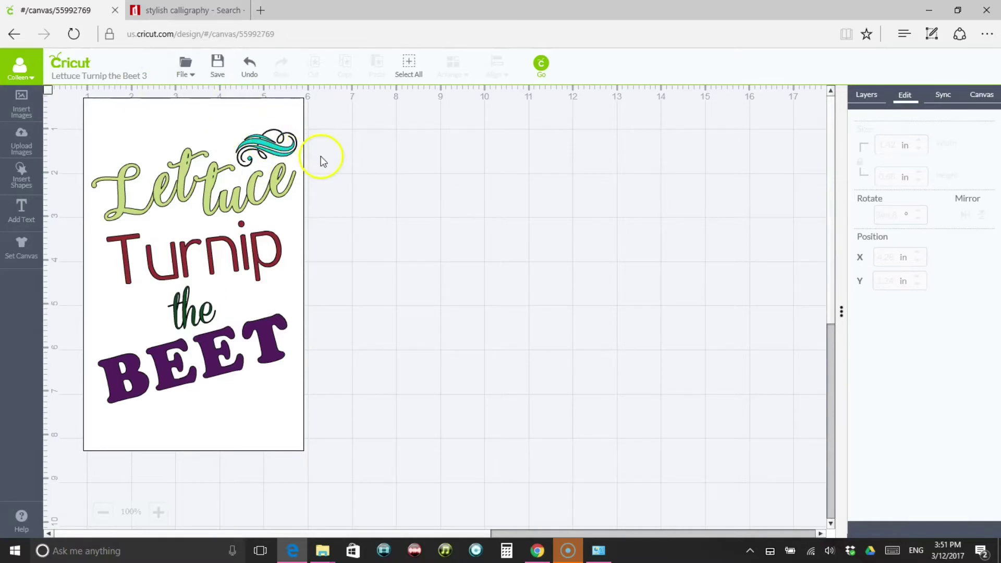
Recolor the swash above Lettuce light green, using the lighter custom shade #e0f291.
{"action": "left_click", "coordinate": [277, 145]}
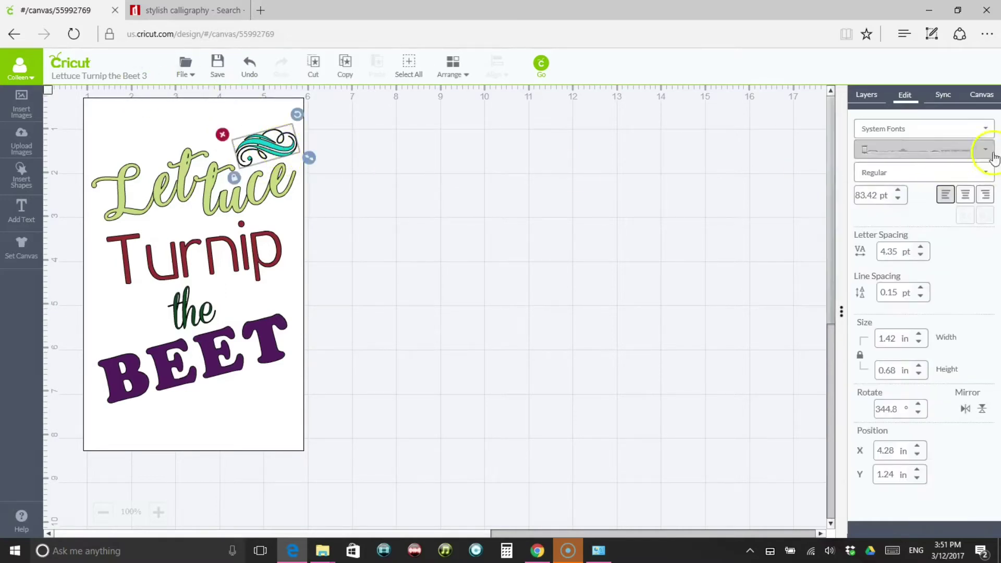
{"action": "left_click", "coordinate": [869, 96]}
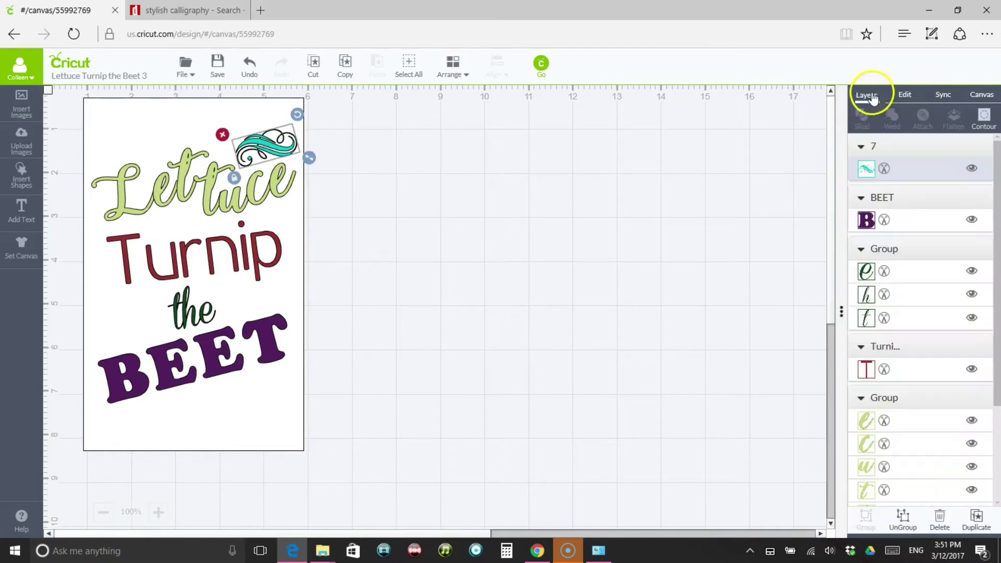
{"action": "left_click", "coordinate": [866, 169]}
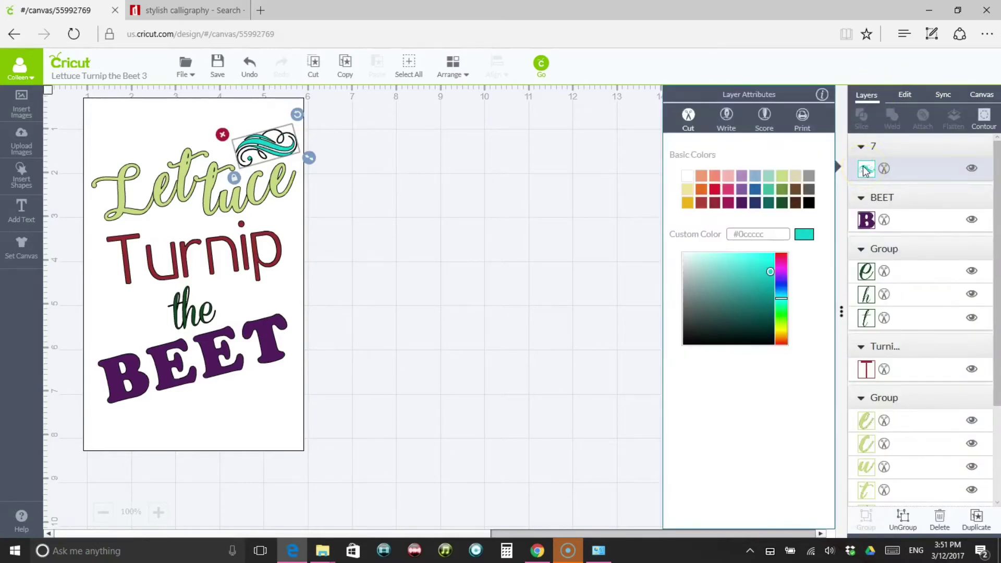
{"action": "left_click", "coordinate": [783, 177]}
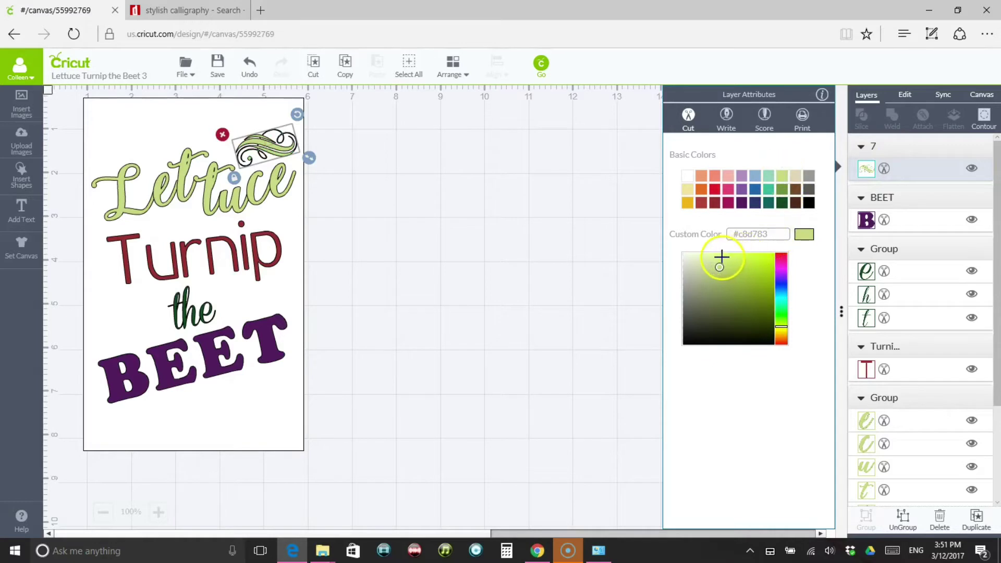
{"action": "left_click", "coordinate": [720, 256]}
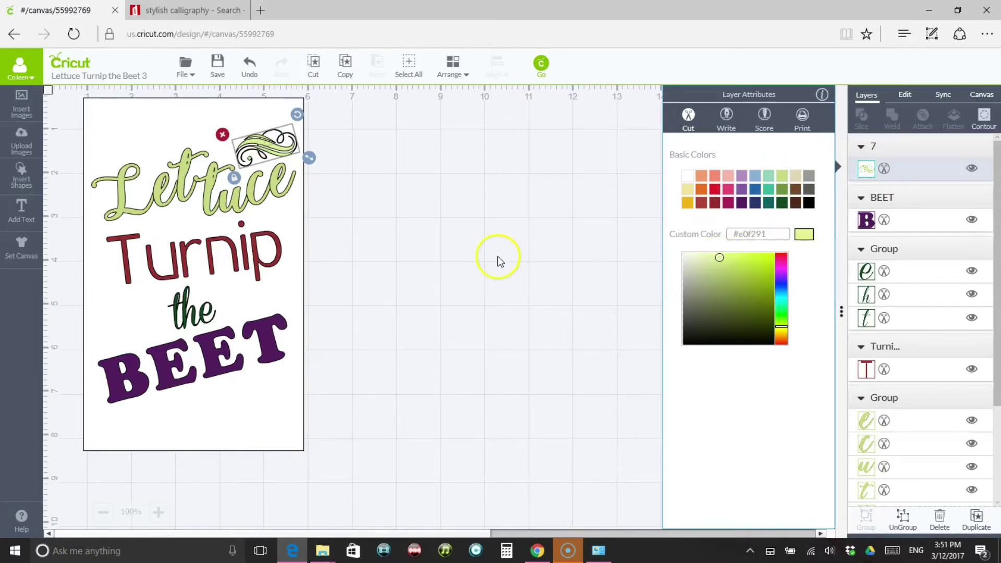
{"action": "left_click", "coordinate": [158, 443]}
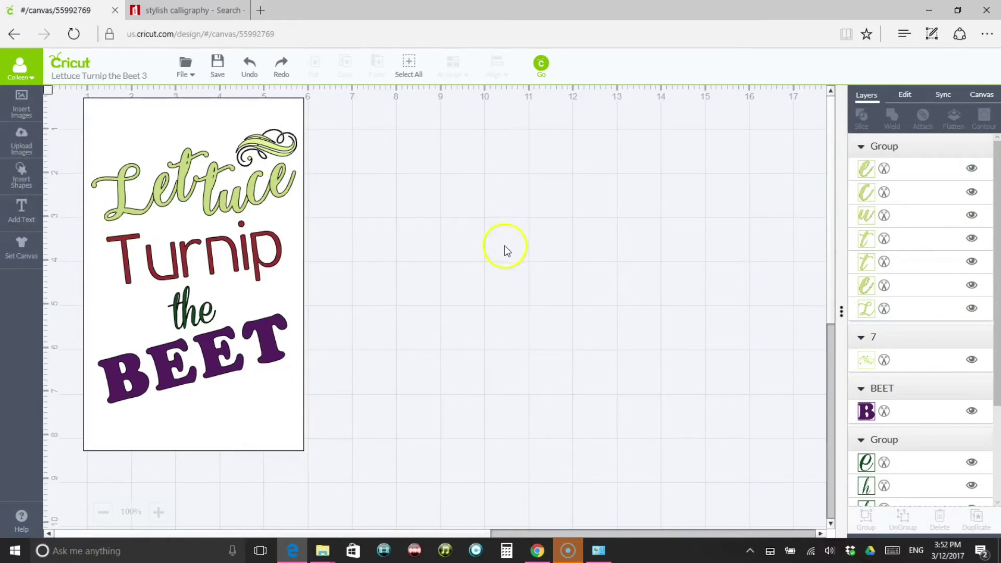
Add the ornament text 8 as a large flourish and tilt it to match BEET, placing it just below that word.
{"action": "left_click", "coordinate": [20, 210]}
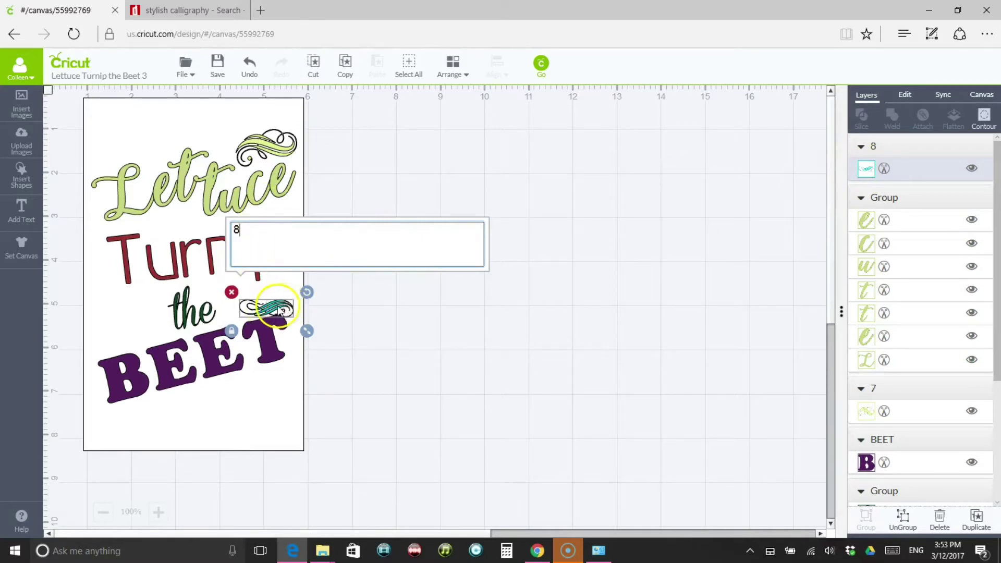
{"action": "left_click_drag", "start_coordinate": [267, 311], "coordinate": [313, 480]}
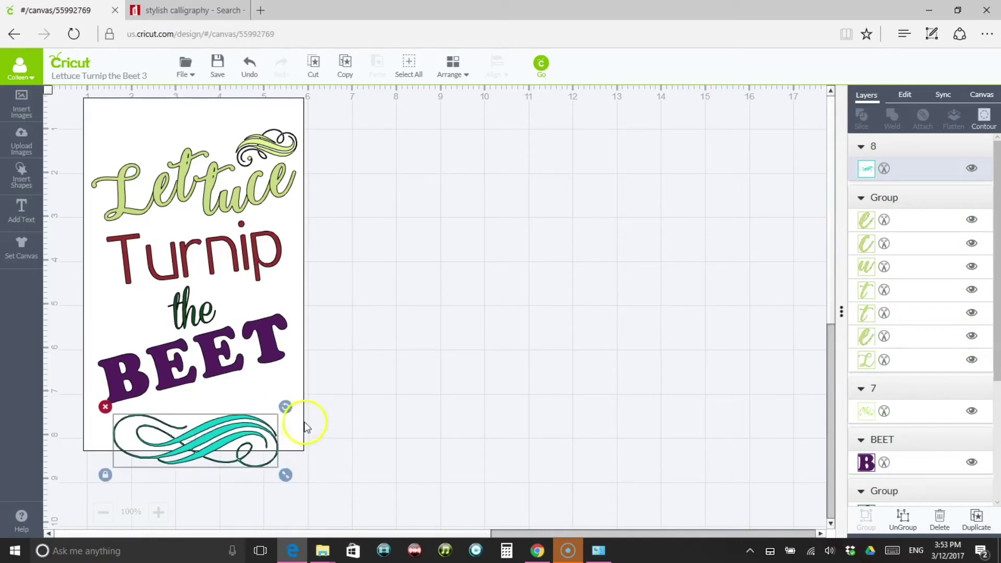
{"action": "left_click_drag", "start_coordinate": [290, 401], "coordinate": [273, 371]}
{"action": "left_click_drag", "start_coordinate": [244, 406], "coordinate": [267, 367]}
{"action": "left_click_drag", "start_coordinate": [293, 360], "coordinate": [289, 352]}
{"action": "mouse_move", "coordinate": [307, 414]}
{"action": "left_mouse_down"}
{"action": "mouse_move", "coordinate": [295, 406]}
{"action": "mouse_move", "coordinate": [306, 405]}
{"action": "left_mouse_up"}
Unlock the flourish's proportions and stretch it wider so it spans the full width beneath BEET.
{"action": "left_click", "coordinate": [132, 460]}
{"action": "left_click_drag", "start_coordinate": [195, 410], "coordinate": [174, 416]}
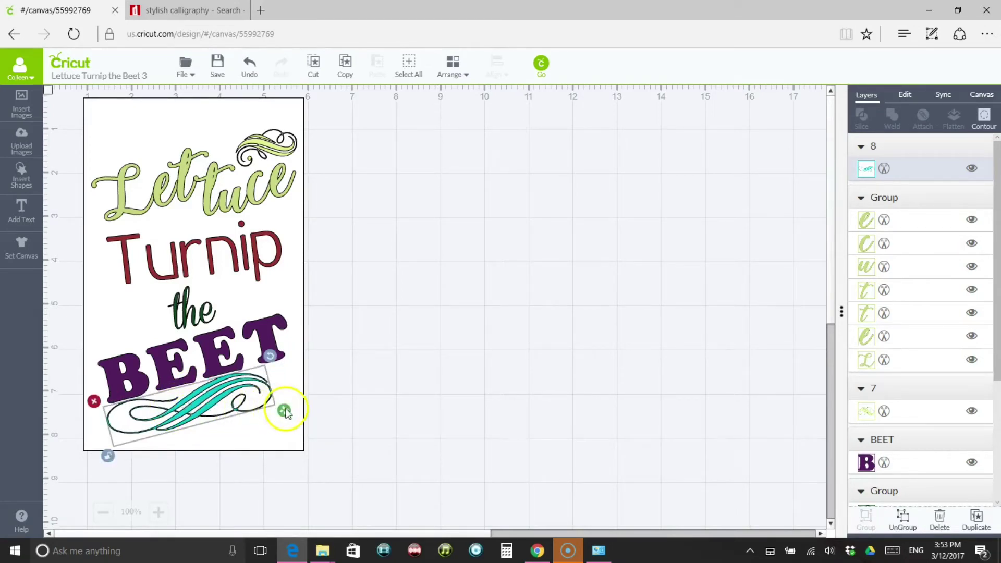
{"action": "left_click_drag", "start_coordinate": [284, 411], "coordinate": [312, 408]}
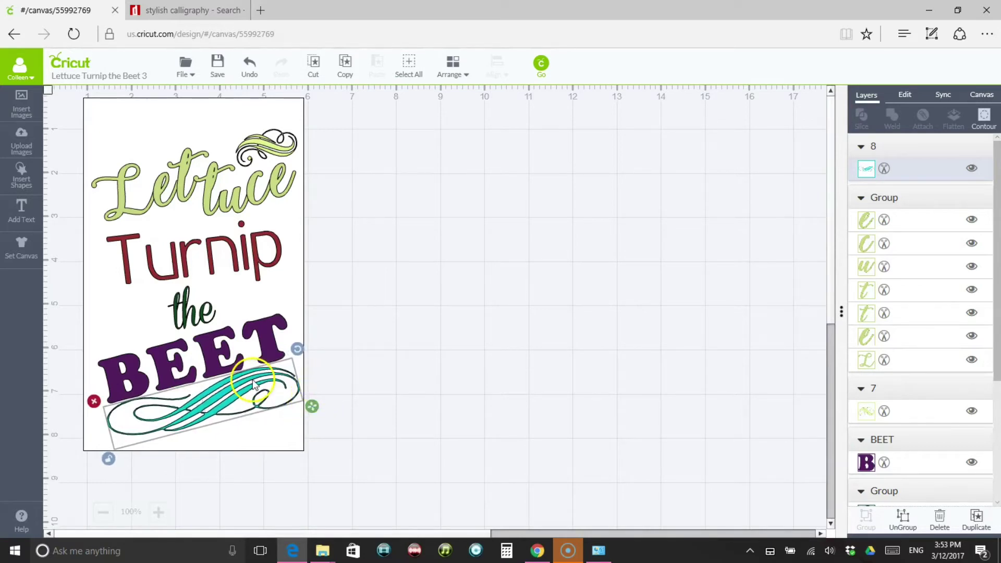
Recolor the flourish beneath BEET light green, using the custom shade #d6e887.
{"action": "left_click", "coordinate": [866, 169]}
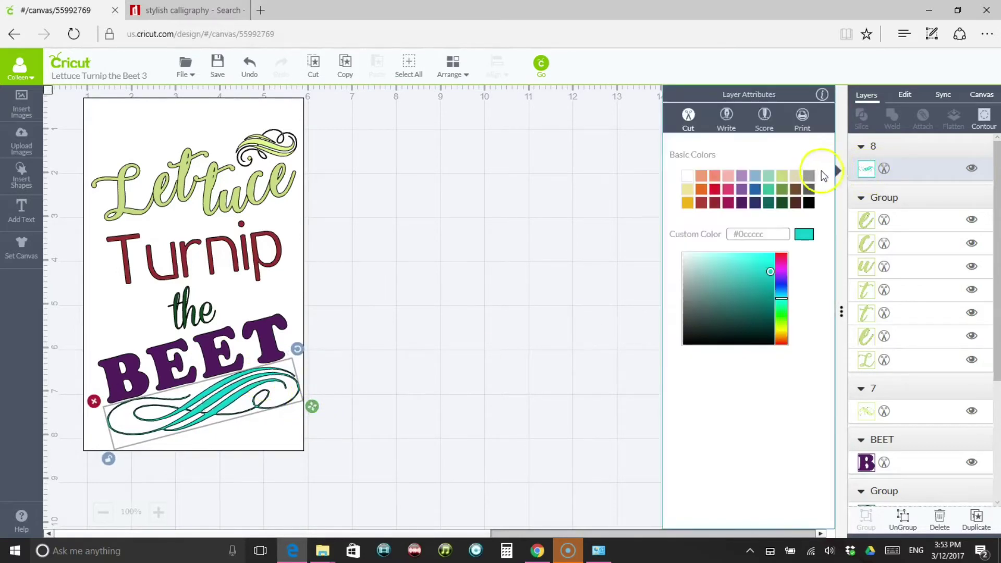
{"action": "left_click", "coordinate": [784, 180]}
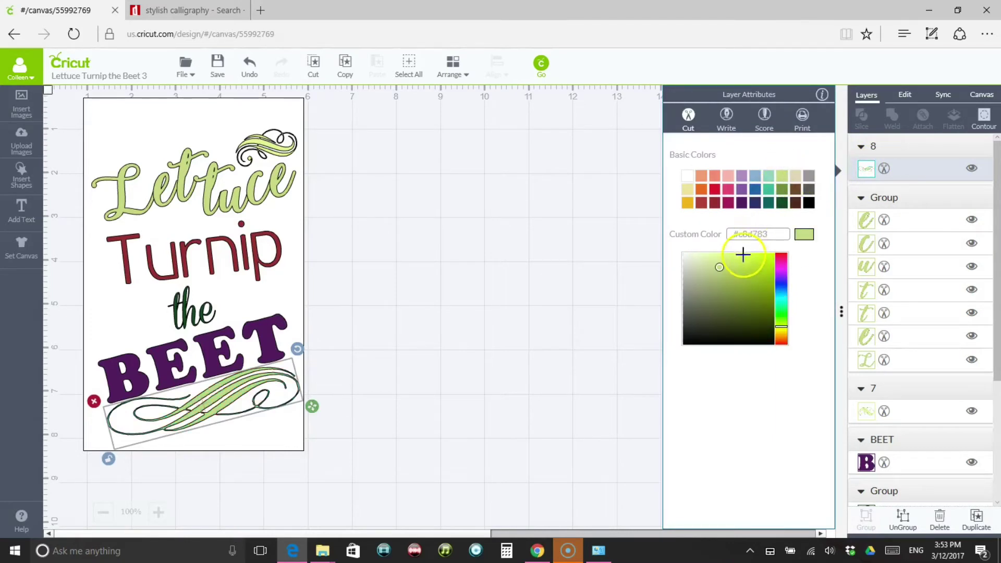
{"action": "left_click", "coordinate": [721, 262]}
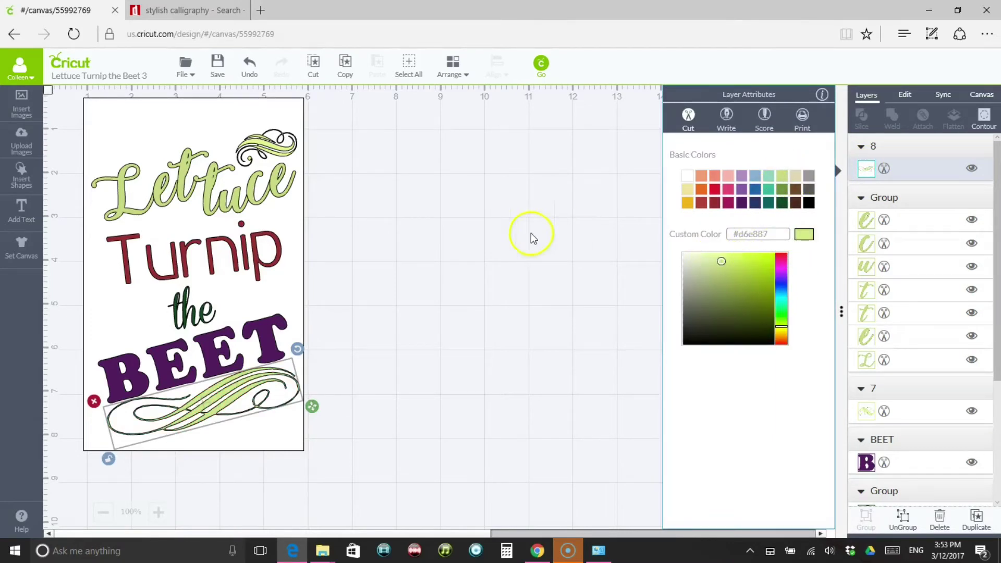
{"action": "left_click", "coordinate": [477, 237]}
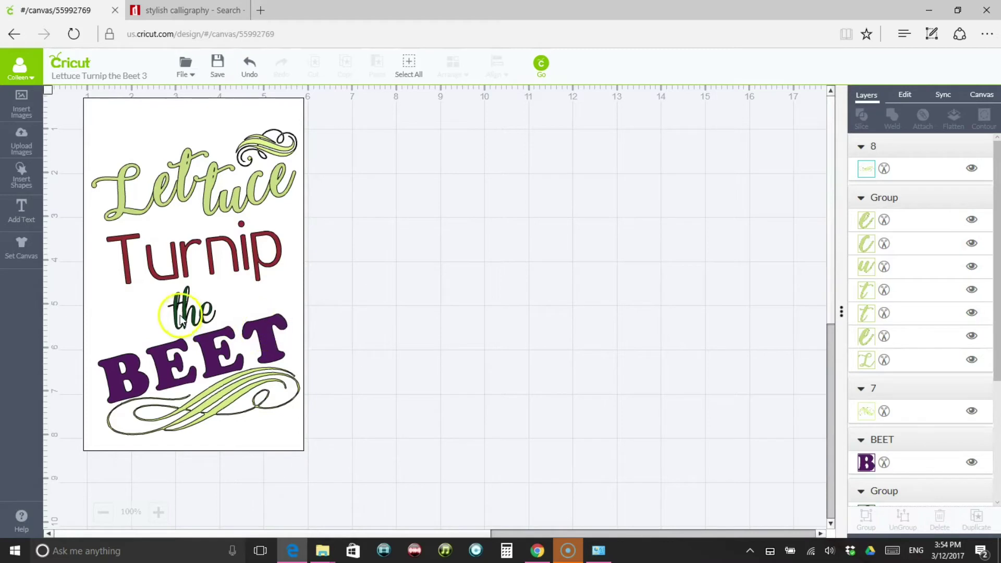
Search the image library for "arrow" and open the Boho Graphics Iron-on set of the purchased green arrow image.
{"action": "left_click", "coordinate": [22, 107]}
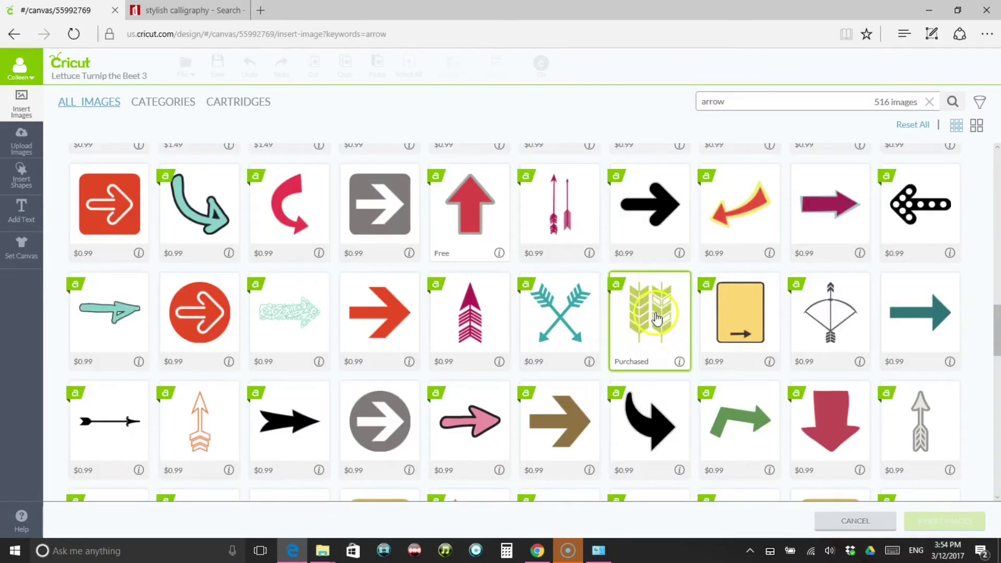
{"action": "left_click", "coordinate": [679, 363]}
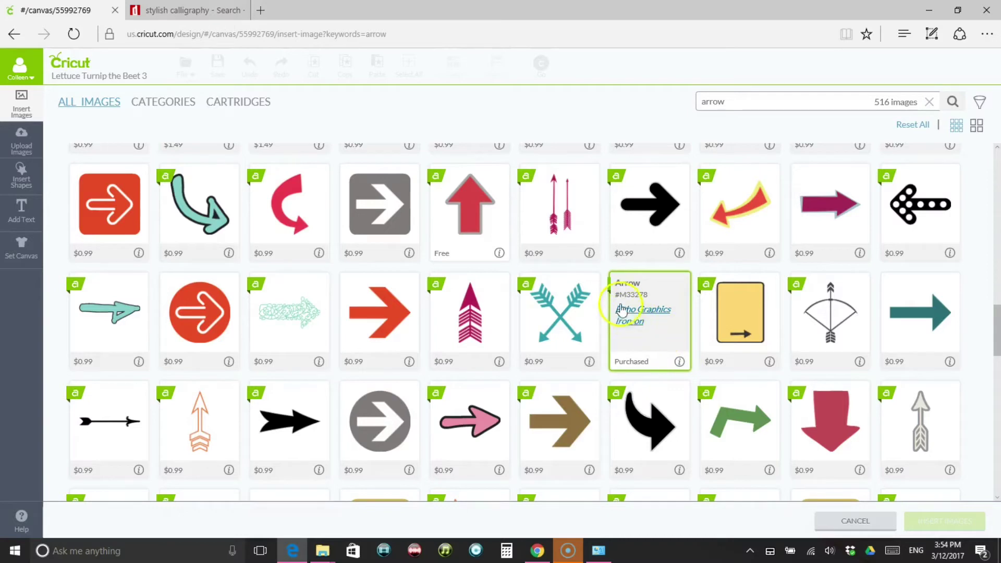
{"action": "left_click", "coordinate": [648, 291]}
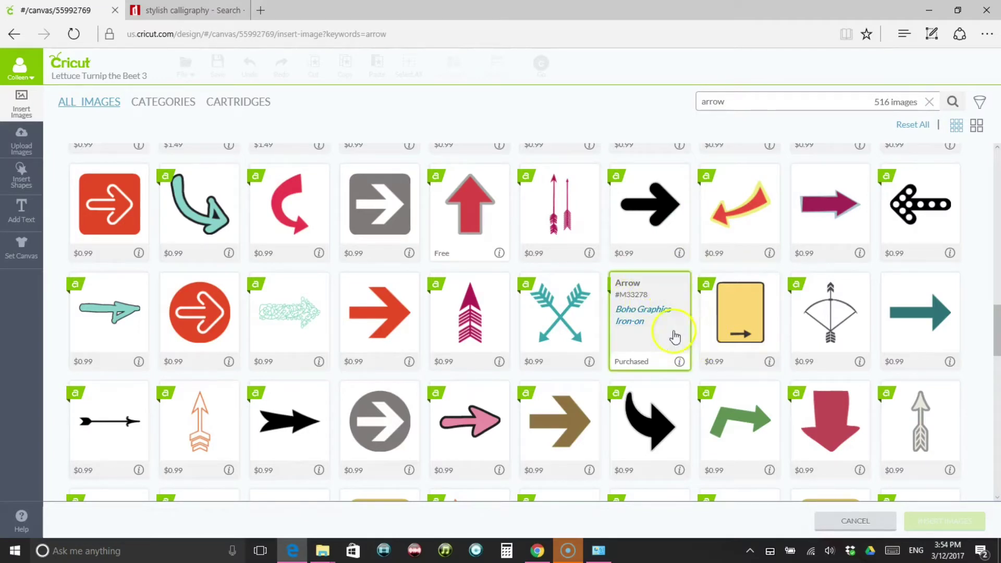
{"action": "left_click", "coordinate": [648, 315]}
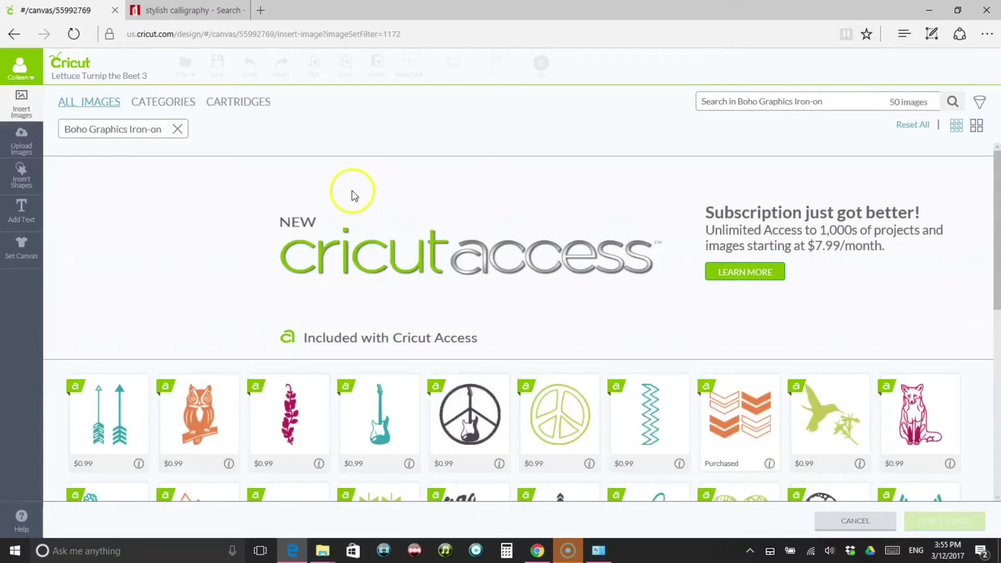
Insert the purchased green double arrow image from the Boho Graphics Iron-on set onto the canvas.
{"action": "scroll", "coordinate": [376, 261], "scroll_direction": "down", "scroll_amount": 5}
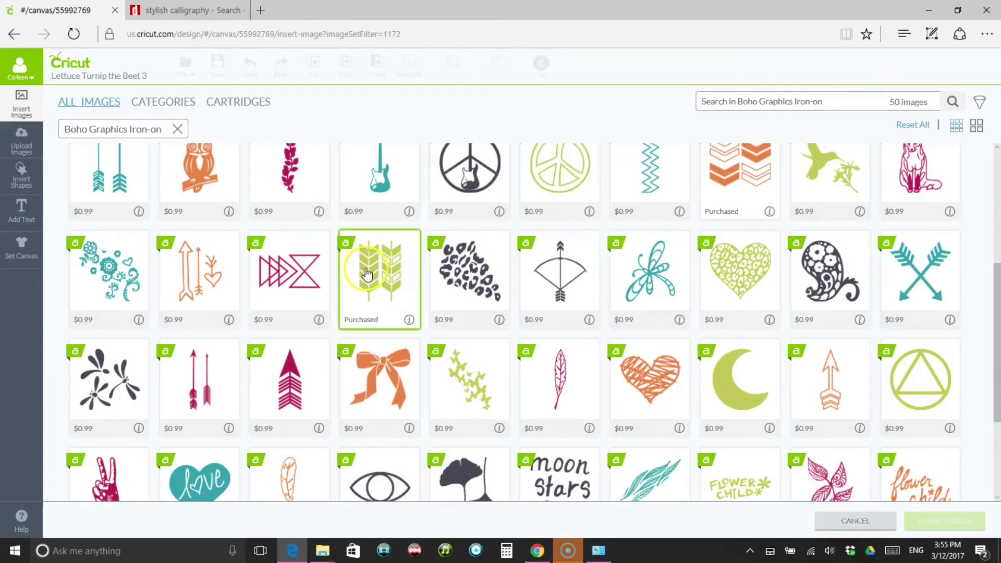
{"action": "left_click", "coordinate": [367, 274]}
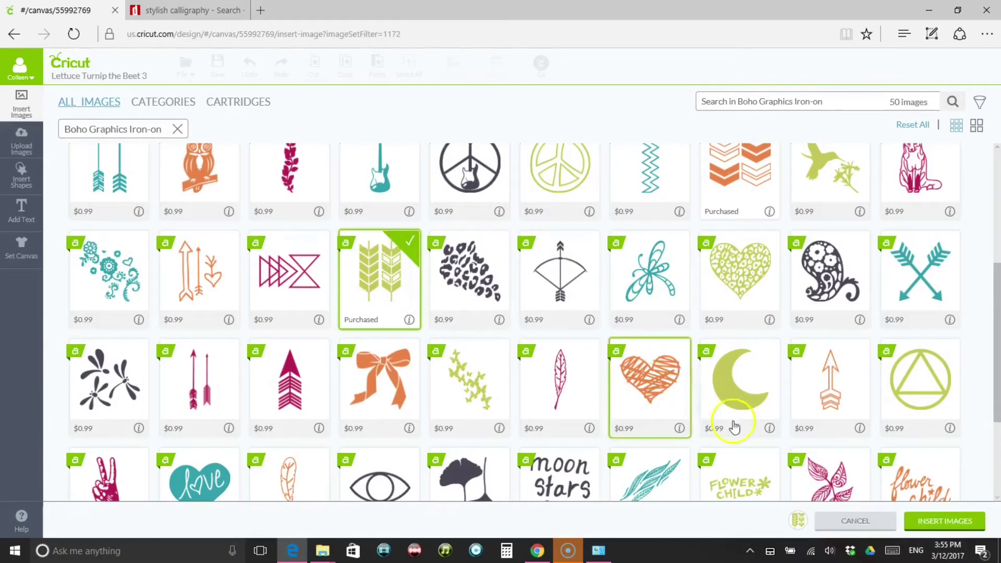
{"action": "left_click", "coordinate": [958, 525]}
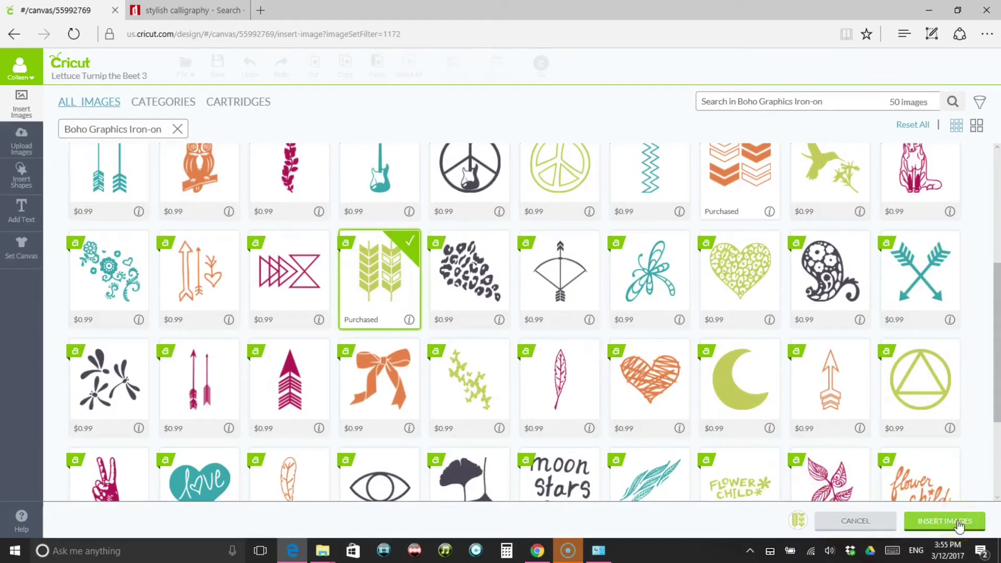
{"action": "left_click", "coordinate": [944, 524]}
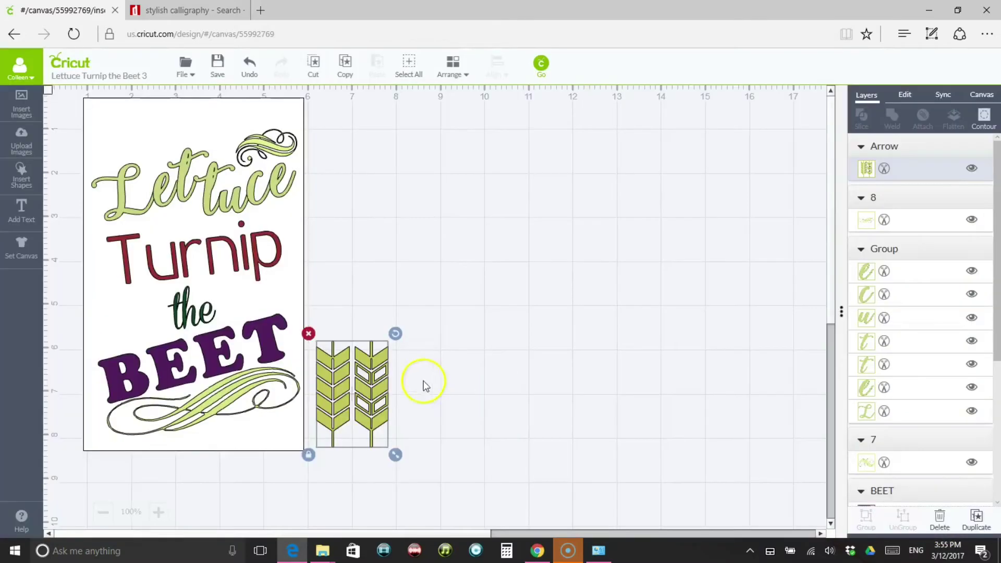
Rotate the arrow image to about 75°, shrink it to about 0.77 by 1.14 in, and place it just after "the".
{"action": "left_click_drag", "start_coordinate": [395, 333], "coordinate": [426, 427]}
{"action": "left_click_drag", "start_coordinate": [313, 339], "coordinate": [243, 245]}
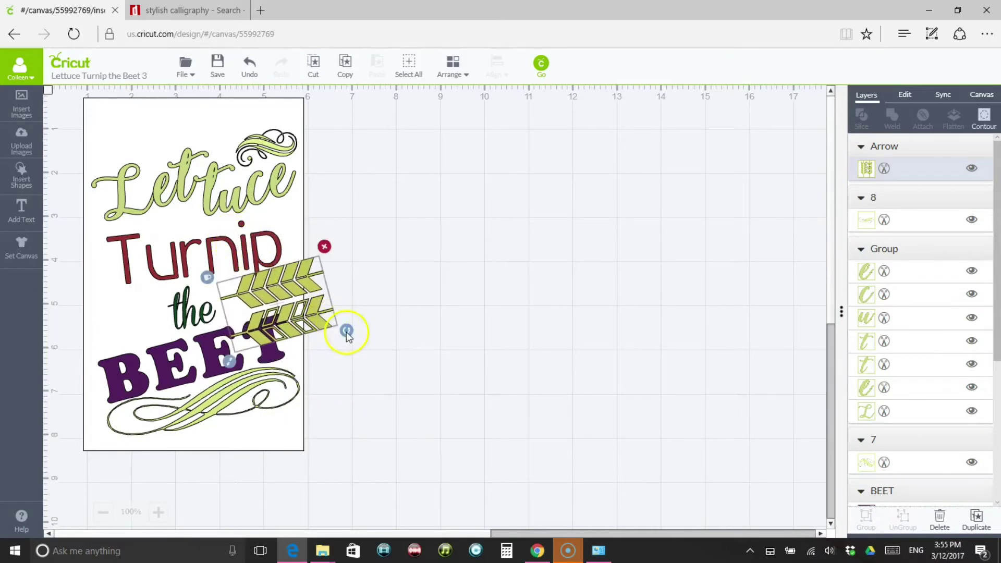
{"action": "left_click_drag", "start_coordinate": [231, 365], "coordinate": [246, 309]}
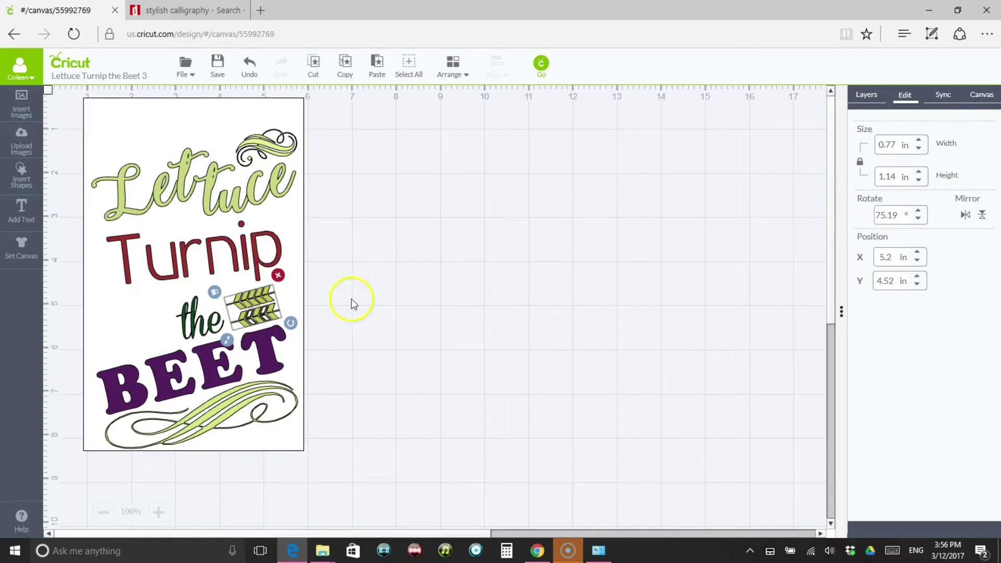
Copy the double arrow image, paste a duplicate, and place it just before the word "the".
{"action": "right_click", "coordinate": [266, 307]}
{"action": "left_click", "coordinate": [324, 76]}
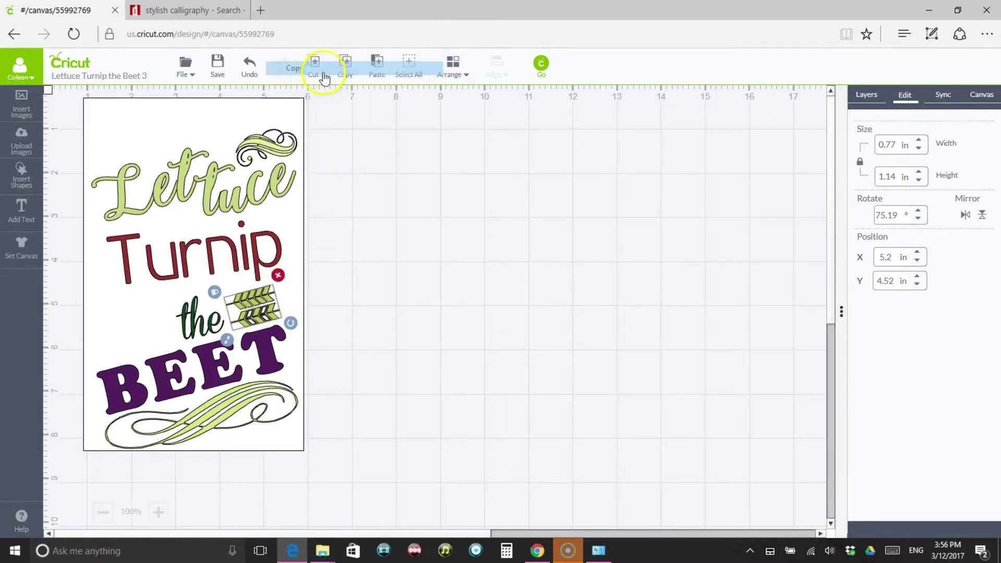
{"action": "left_click", "coordinate": [321, 338]}
{"action": "right_click", "coordinate": [340, 299]}
{"action": "left_click", "coordinate": [395, 97]}
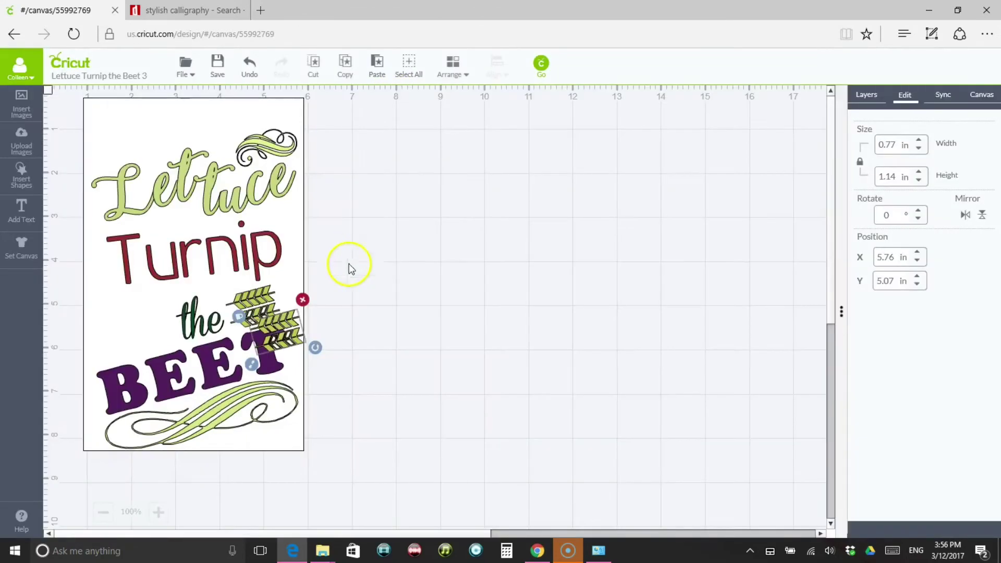
{"action": "left_click_drag", "start_coordinate": [284, 335], "coordinate": [141, 336]}
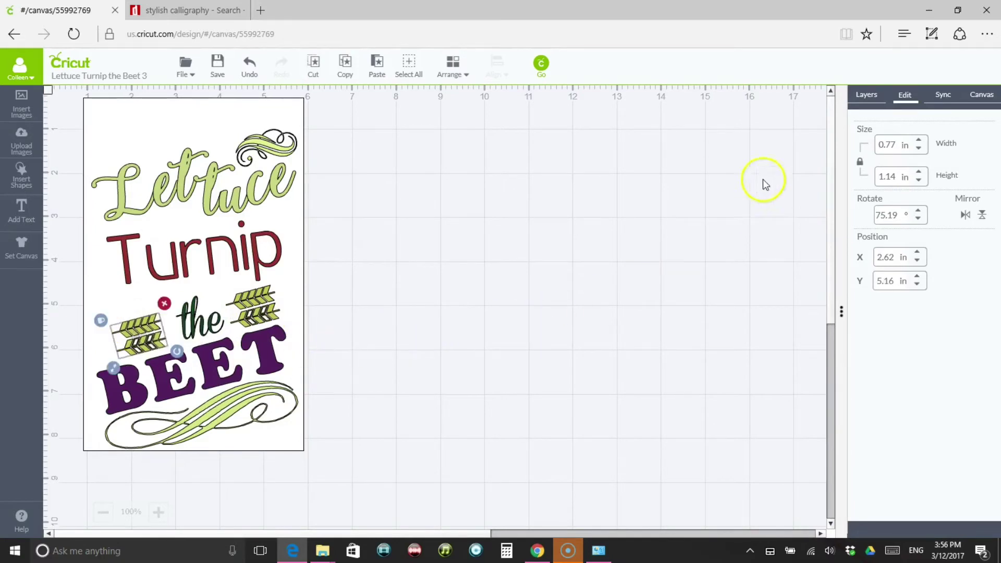
Flip the duplicated arrow image vertically and nudge both arrow images so they sit evenly on either side of "the".
{"action": "left_click", "coordinate": [984, 216]}
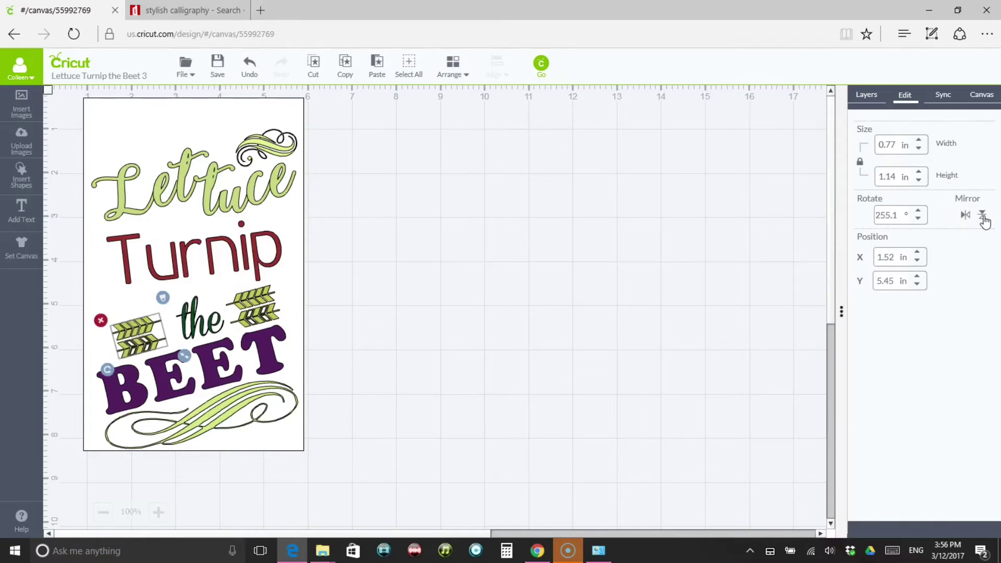
{"action": "left_click", "coordinate": [390, 284]}
{"action": "left_click_drag", "start_coordinate": [131, 326], "coordinate": [142, 335]}
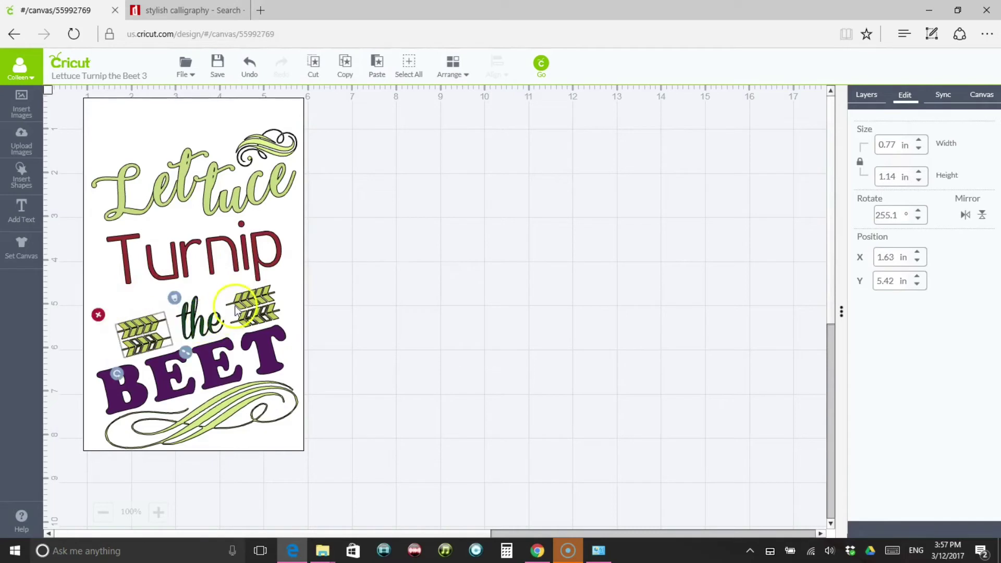
{"action": "left_click", "coordinate": [253, 313]}
{"action": "left_click_drag", "start_coordinate": [253, 313], "coordinate": [244, 312]}
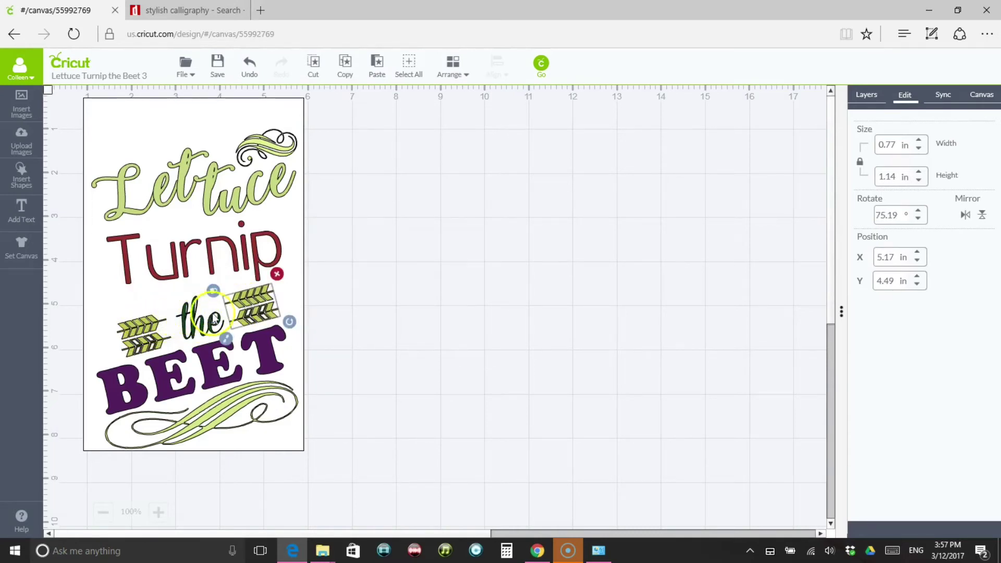
{"action": "left_click", "coordinate": [414, 329]}
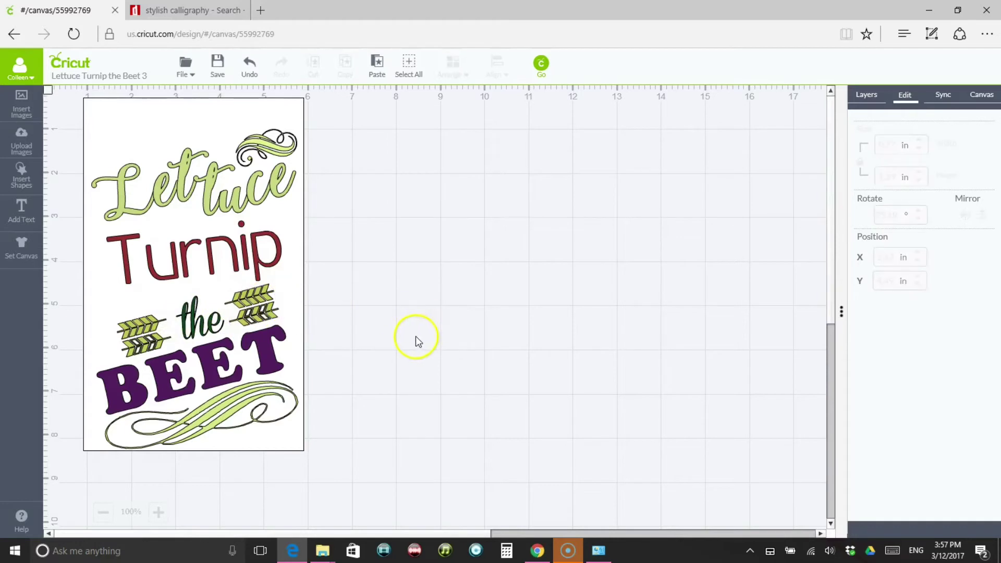
Rotate the word "Turnip" to about 344° and reposition it at about X 1.2, Y 3.81 in.
{"action": "left_click", "coordinate": [153, 255]}
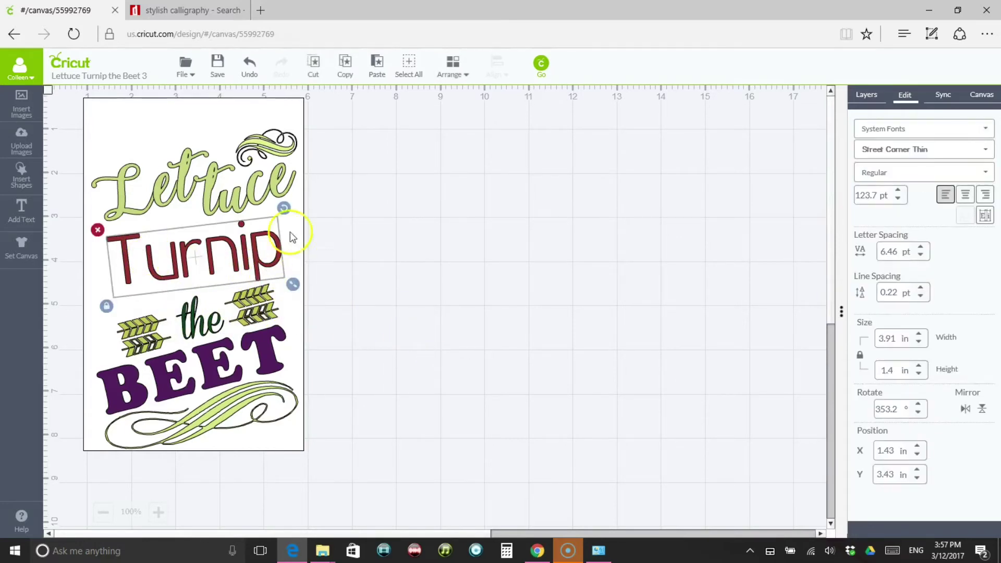
{"action": "mouse_move", "coordinate": [285, 211]}
{"action": "left_mouse_down"}
{"action": "mouse_move", "coordinate": [287, 191]}
{"action": "mouse_move", "coordinate": [285, 203]}
{"action": "left_mouse_up"}
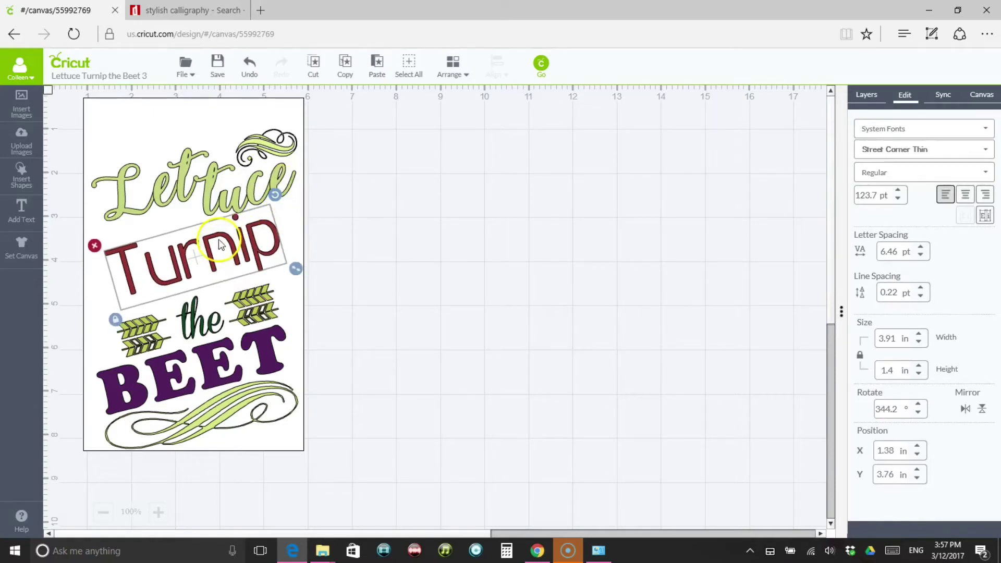
{"action": "mouse_move", "coordinate": [220, 245]}
{"action": "left_mouse_down"}
{"action": "mouse_move", "coordinate": [211, 257]}
{"action": "mouse_move", "coordinate": [208, 224]}
{"action": "mouse_move", "coordinate": [211, 247]}
{"action": "left_mouse_up"}
{"action": "left_click", "coordinate": [313, 294]}
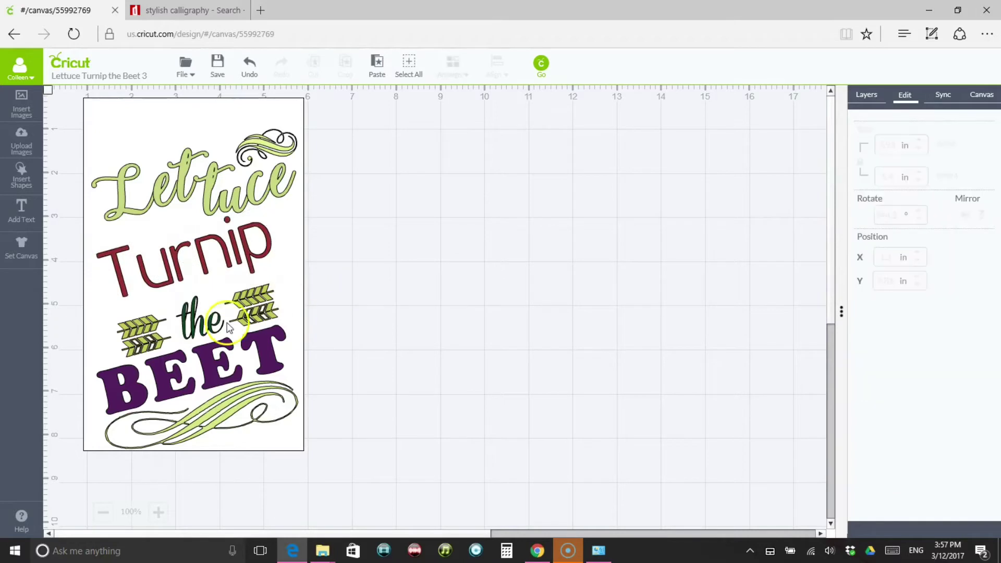
Move "the" and its arrow images up closer to "Turnip", and shrink "Turnip" slightly, centring it above them.
{"action": "left_click_drag", "start_coordinate": [201, 326], "coordinate": [148, 315]}
{"action": "left_click_drag", "start_coordinate": [235, 308], "coordinate": [243, 296]}
{"action": "left_click", "coordinate": [109, 282]}
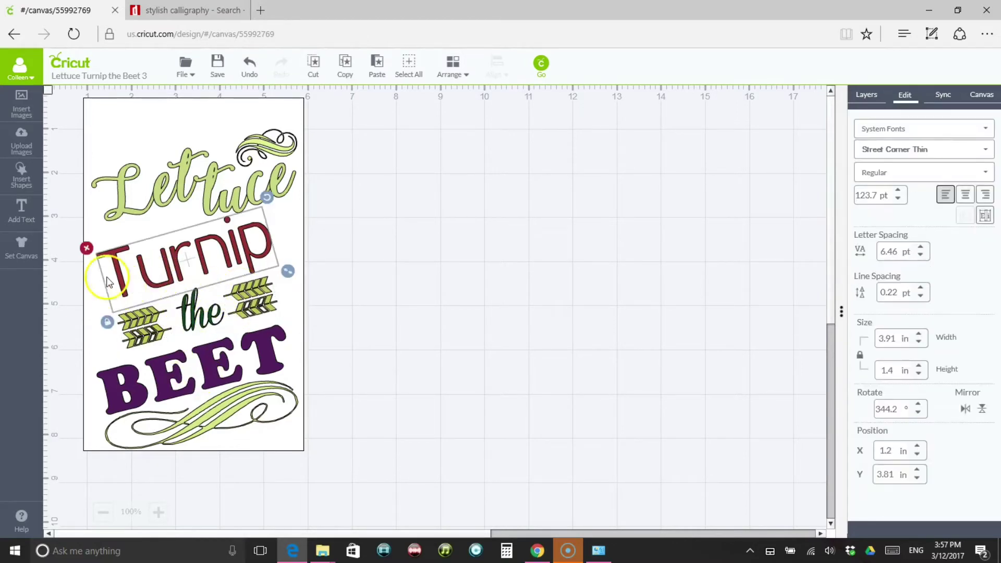
{"action": "left_click_drag", "start_coordinate": [288, 271], "coordinate": [256, 244]}
Move "BEET" to about X 1.42, Y 6.24 in, and place the large flourish just beneath it.
{"action": "left_click_drag", "start_coordinate": [224, 365], "coordinate": [189, 355]}
{"action": "left_click", "coordinate": [178, 365]}
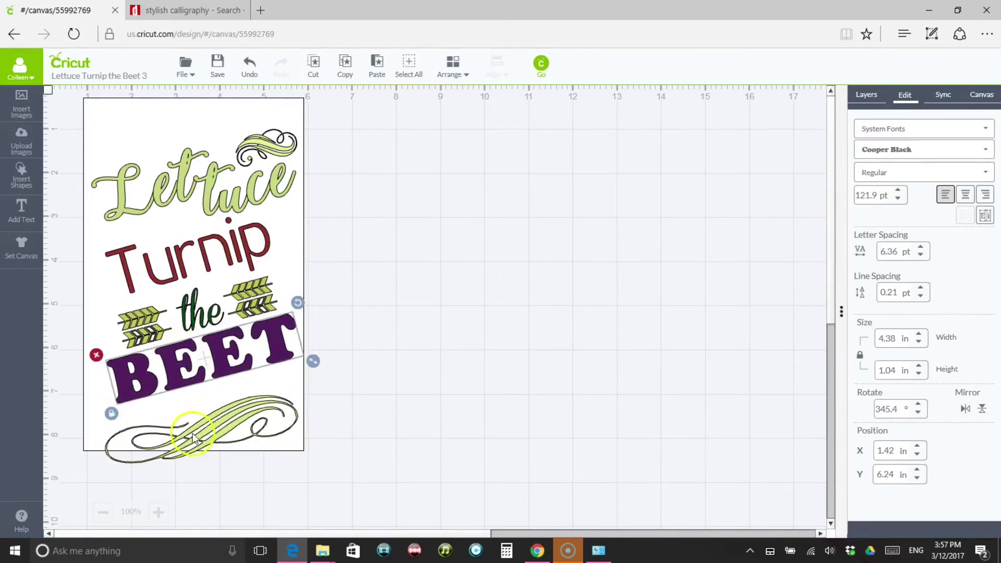
{"action": "left_click_drag", "start_coordinate": [190, 434], "coordinate": [196, 403]}
{"action": "left_click", "coordinate": [372, 346]}
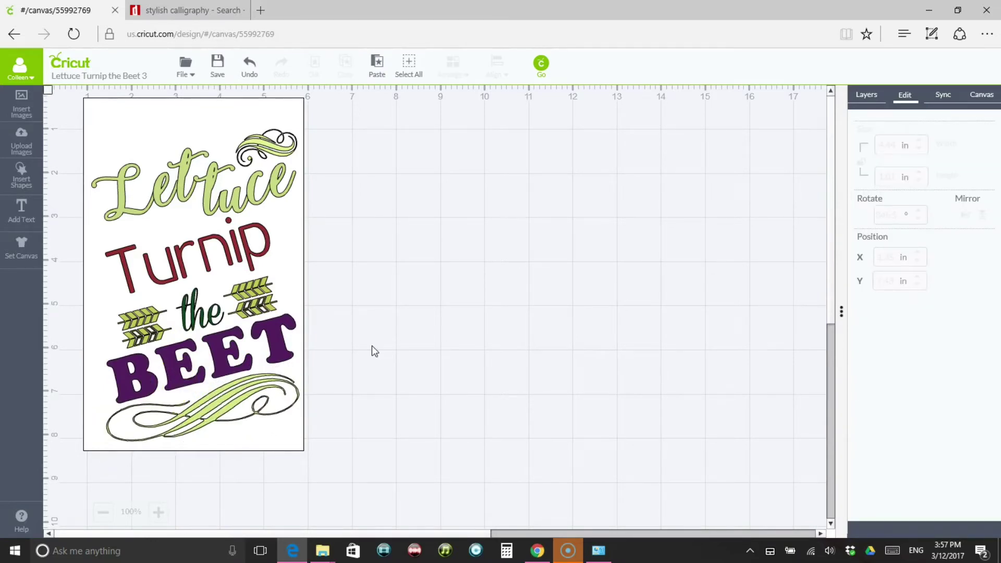
Delete both arrow images beside "the" and save the project.
{"action": "left_click", "coordinate": [142, 316]}
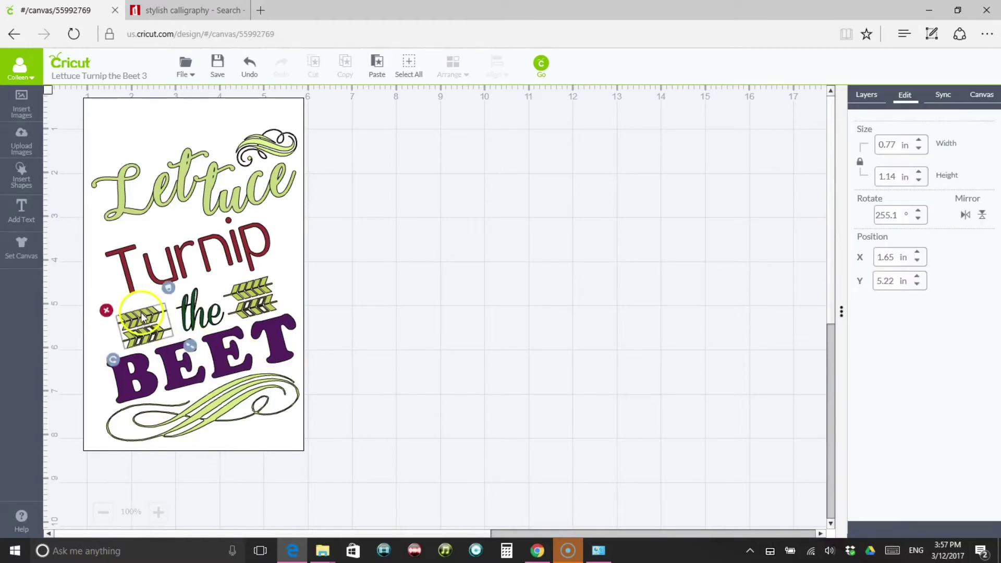
{"action": "key", "text": "Delete"}
{"action": "left_click", "coordinate": [252, 302]}
{"action": "key", "text": "Delete"}
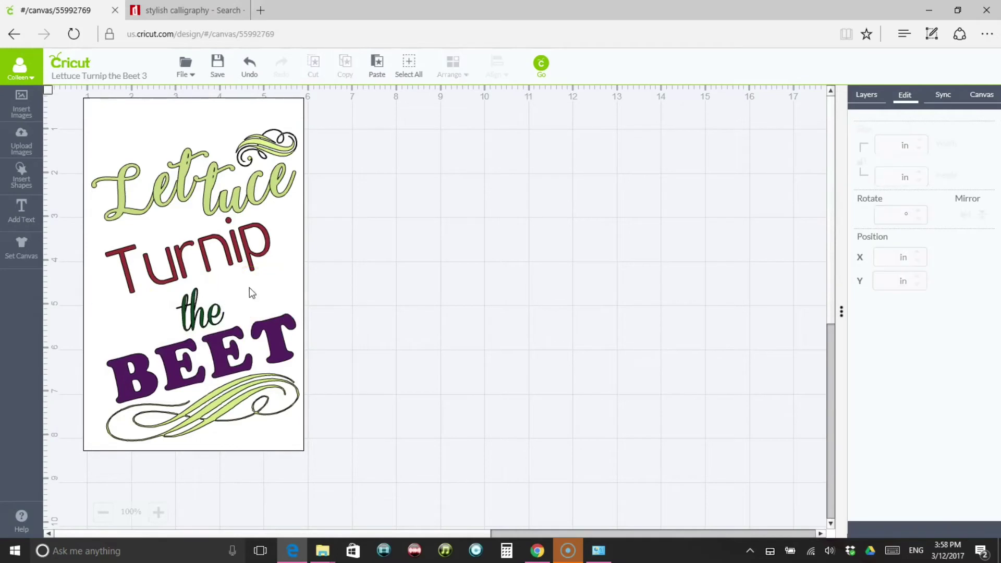
{"action": "left_click", "coordinate": [218, 69]}
{"action": "left_click", "coordinate": [437, 340]}
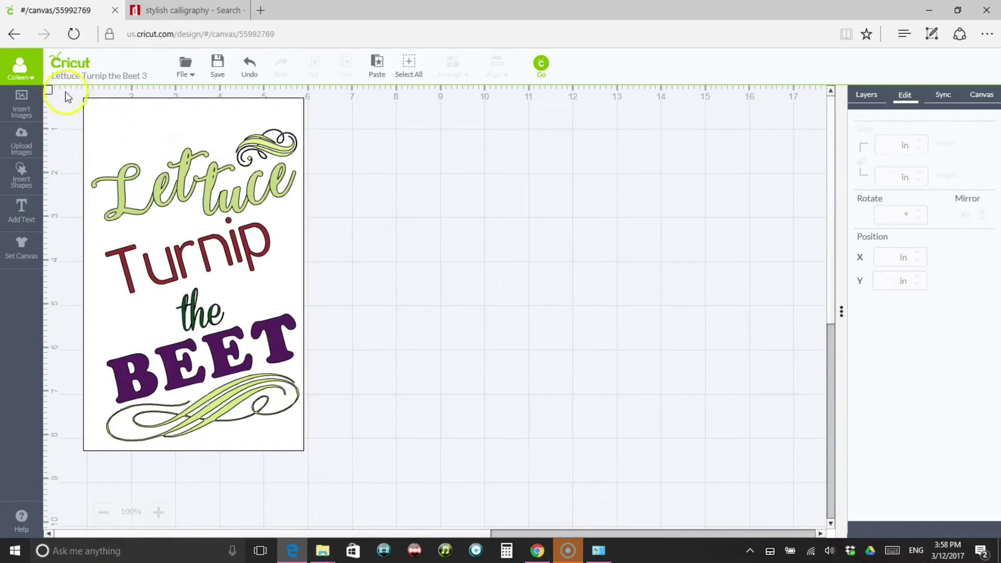
Select the whole design including its white background and flatten it into one printable image.
{"action": "left_click_drag", "start_coordinate": [66, 92], "coordinate": [360, 482]}
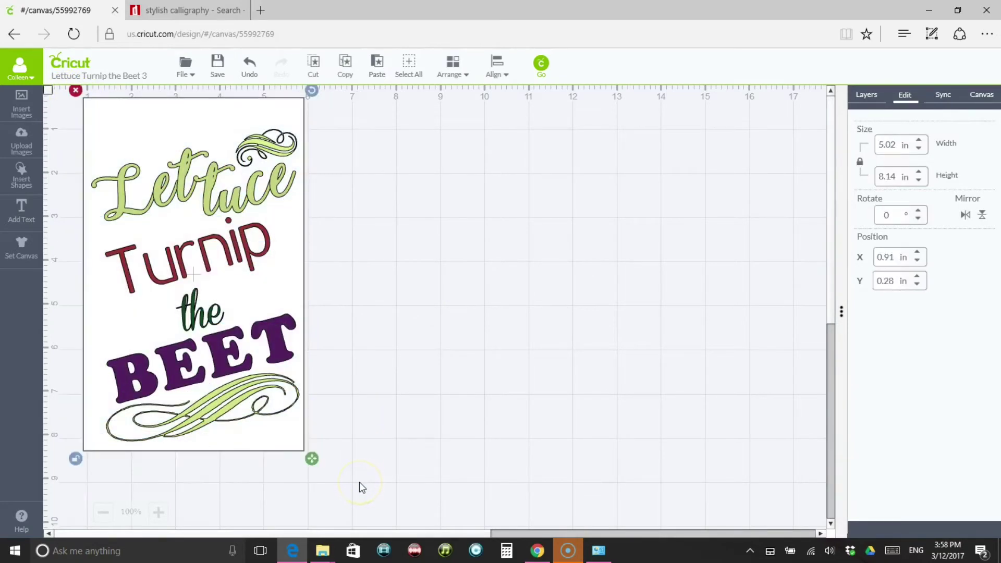
{"action": "left_click", "coordinate": [866, 95]}
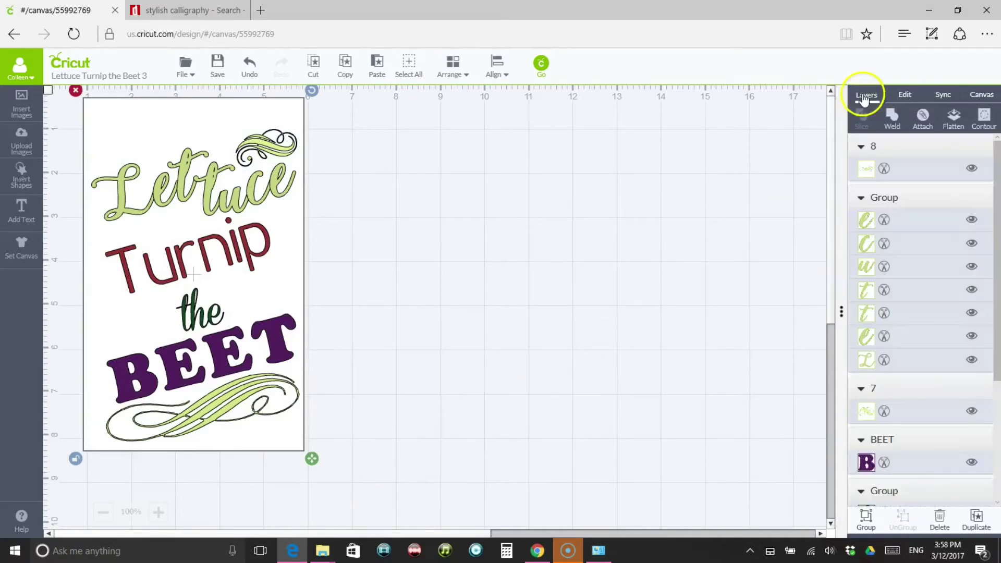
{"action": "left_click", "coordinate": [955, 121]}
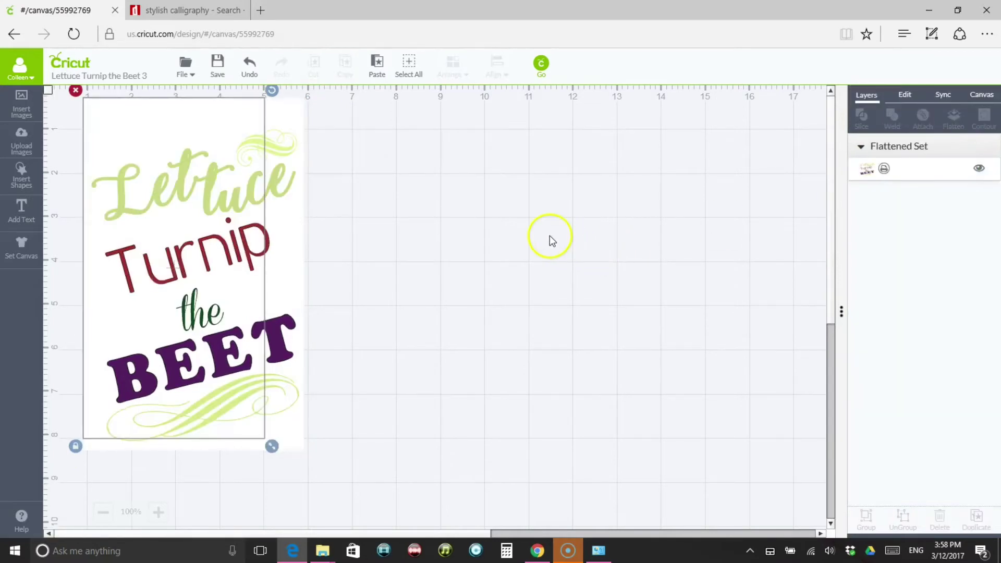
{"action": "left_click", "coordinate": [550, 236]}
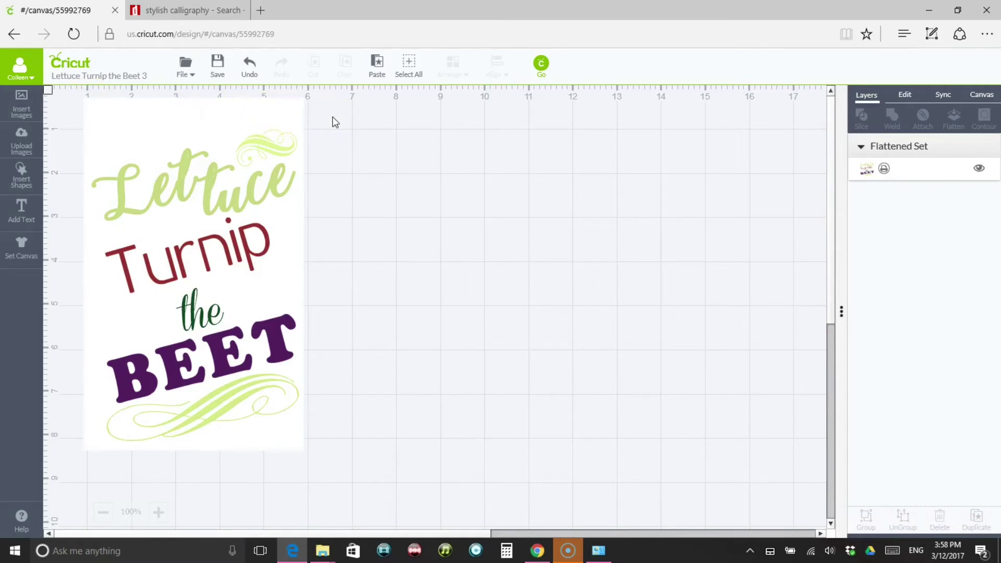
Shrink the flattened design proportionally to about 4 in wide.
{"action": "left_click", "coordinate": [114, 117]}
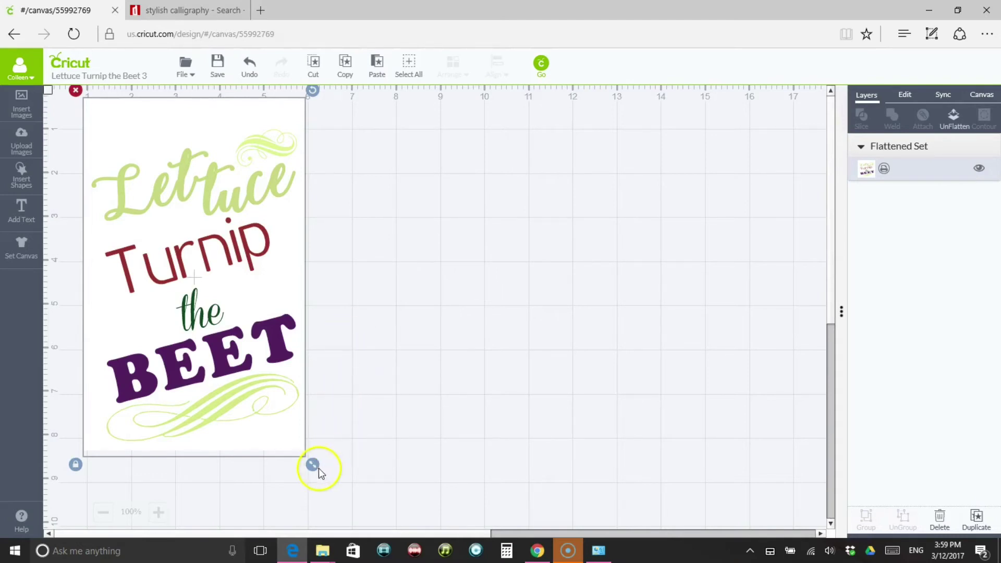
{"action": "left_click_drag", "start_coordinate": [317, 467], "coordinate": [425, 391]}
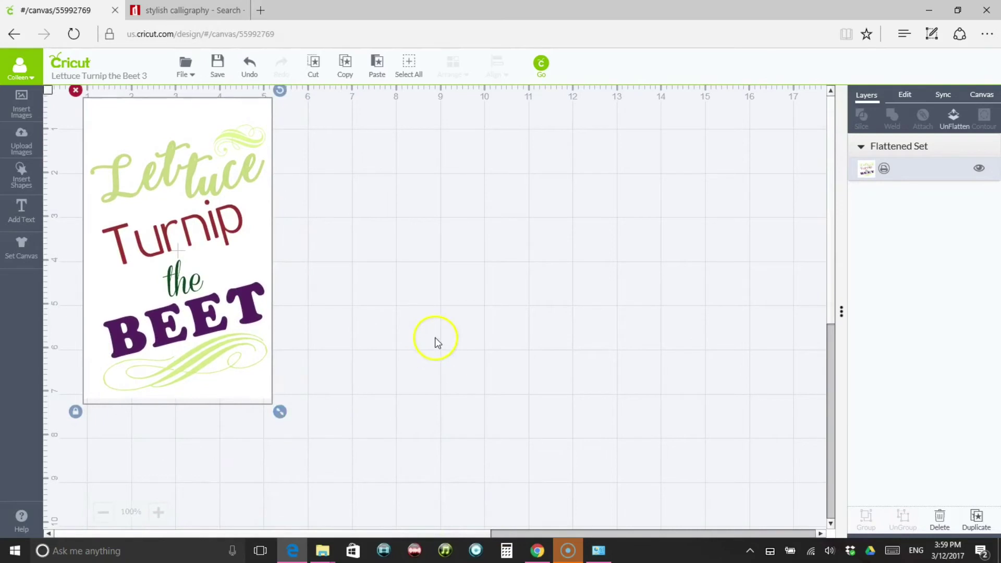
{"action": "left_click", "coordinate": [436, 340]}
{"action": "left_click", "coordinate": [240, 251]}
{"action": "left_click", "coordinate": [221, 174]}
{"action": "left_click_drag", "start_coordinate": [282, 411], "coordinate": [320, 394]}
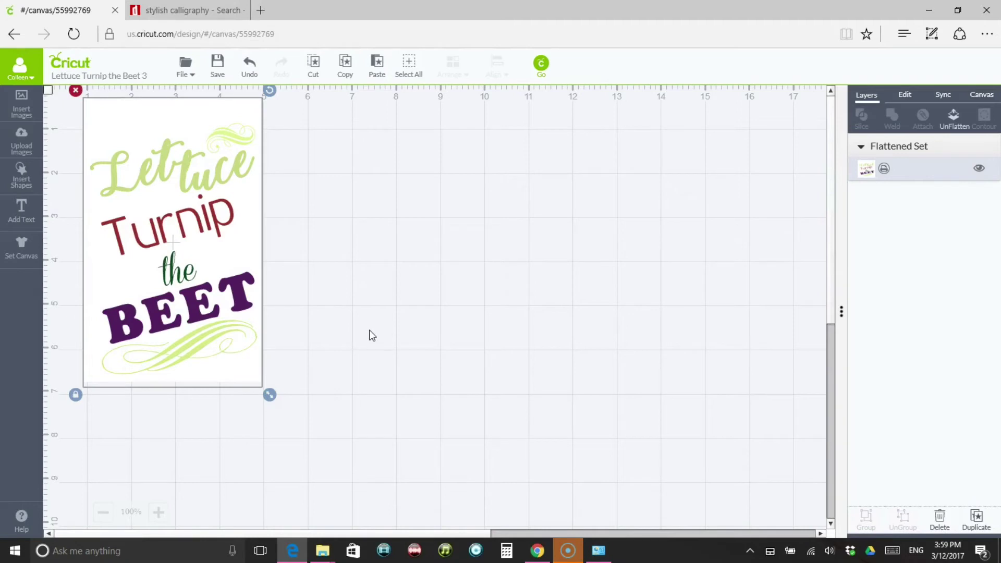
Unflatten the design and select its separate words and flourishes individually.
{"action": "left_click", "coordinate": [263, 333]}
{"action": "left_click", "coordinate": [332, 240]}
{"action": "left_click", "coordinate": [228, 180]}
{"action": "left_click", "coordinate": [954, 118]}
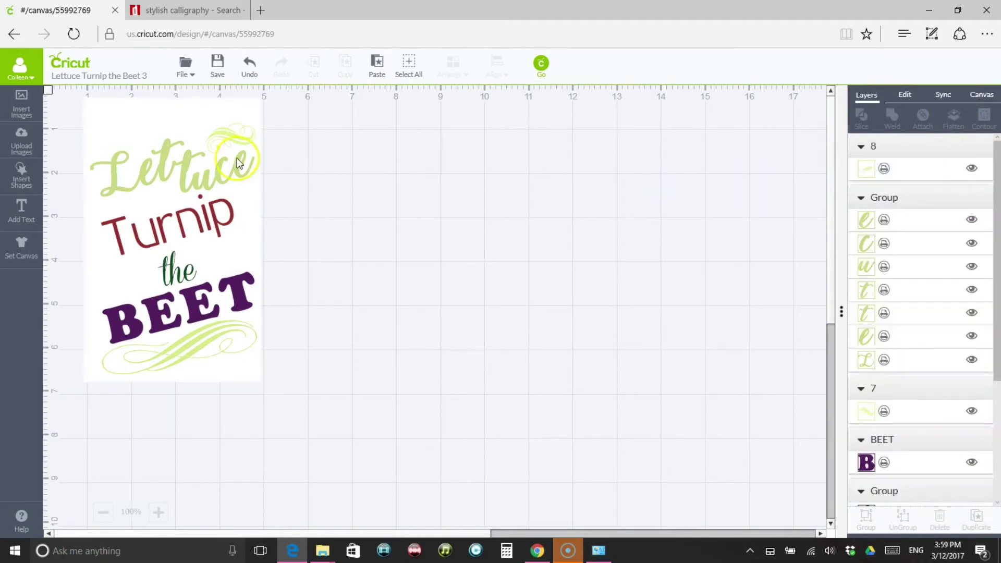
{"action": "left_click", "coordinate": [202, 171]}
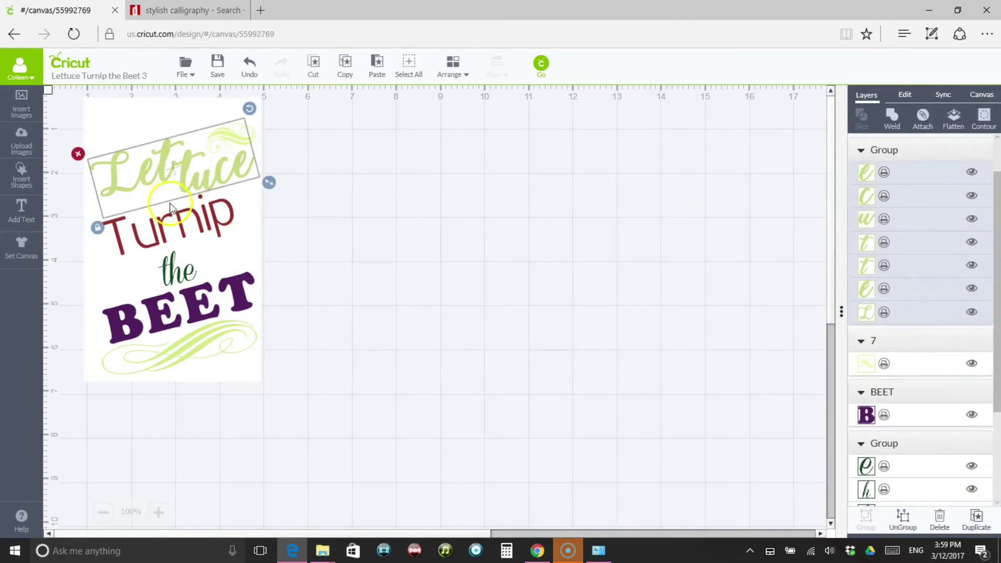
{"action": "left_click", "coordinate": [177, 218]}
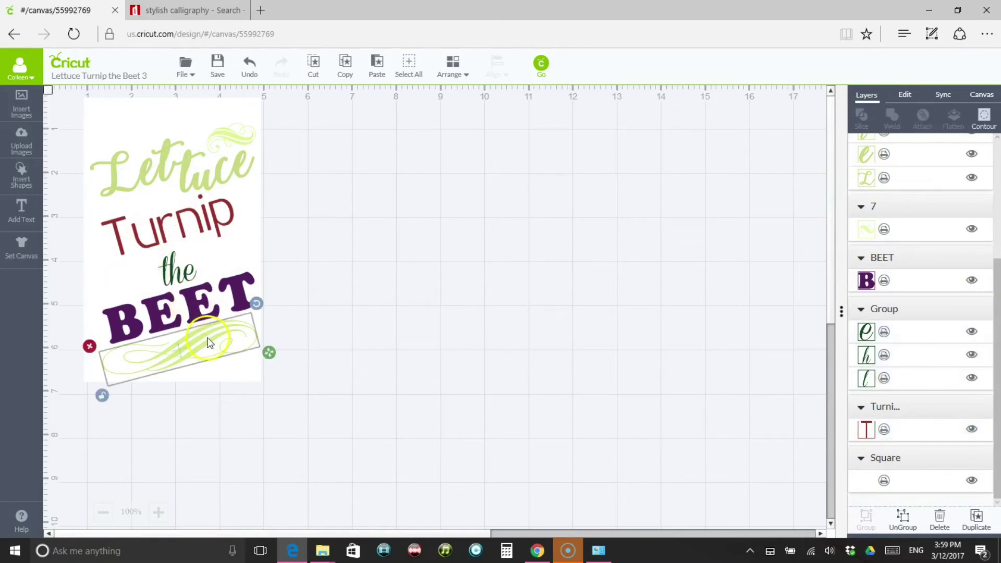
{"action": "left_click", "coordinate": [239, 138]}
Select all the separated pieces with the white background and flatten them into a single set again.
{"action": "left_click", "coordinate": [68, 102]}
{"action": "left_click_drag", "start_coordinate": [69, 92], "coordinate": [344, 456]}
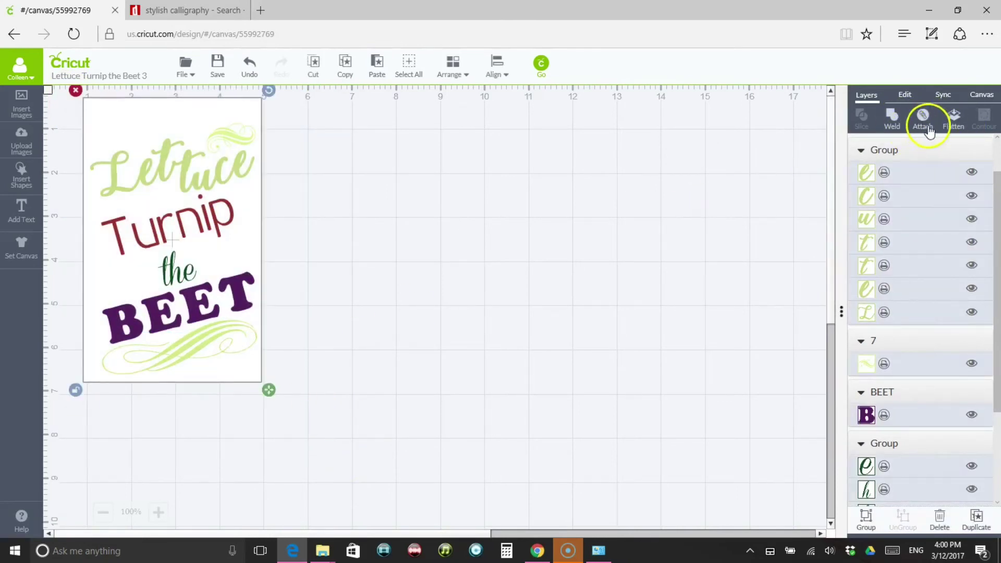
{"action": "left_click", "coordinate": [956, 118]}
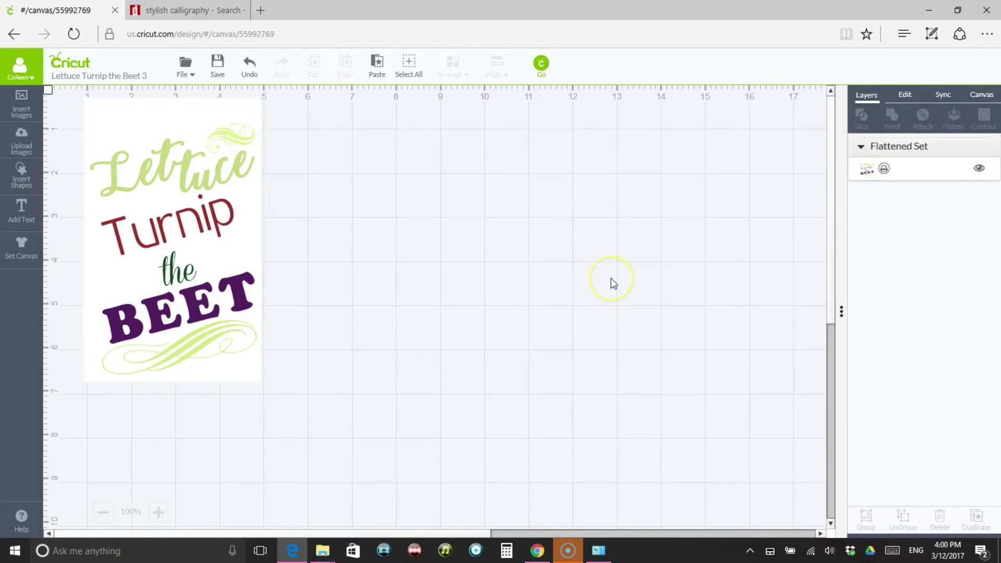